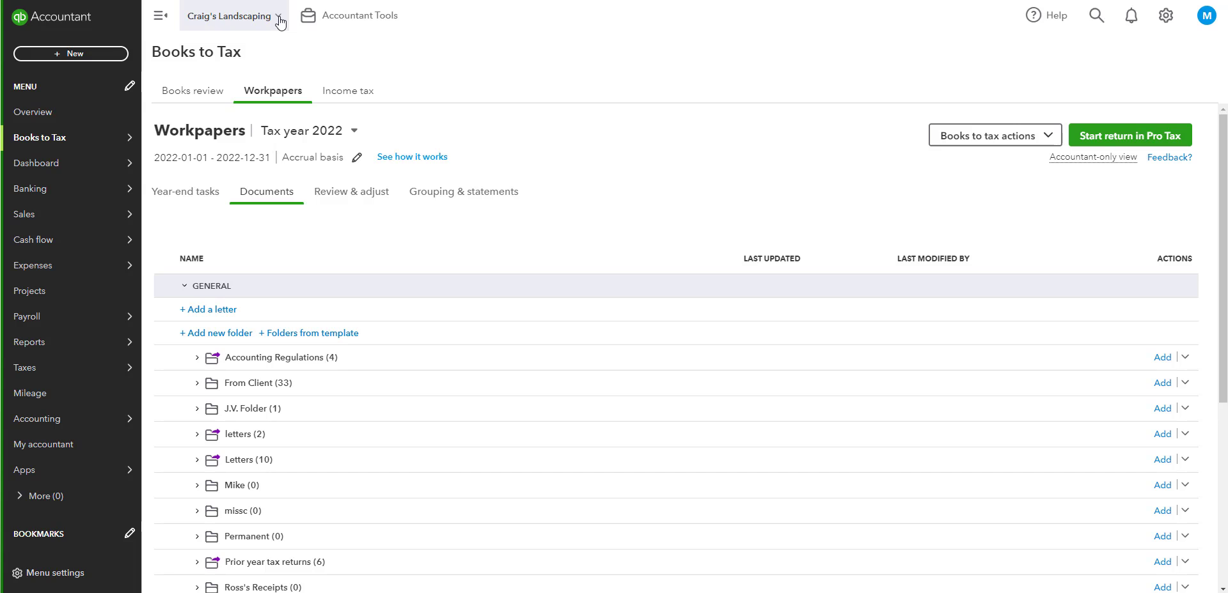
Open the client Craig's Landscaping and go to its Workpapers from the accountant tools.
click(279, 21)
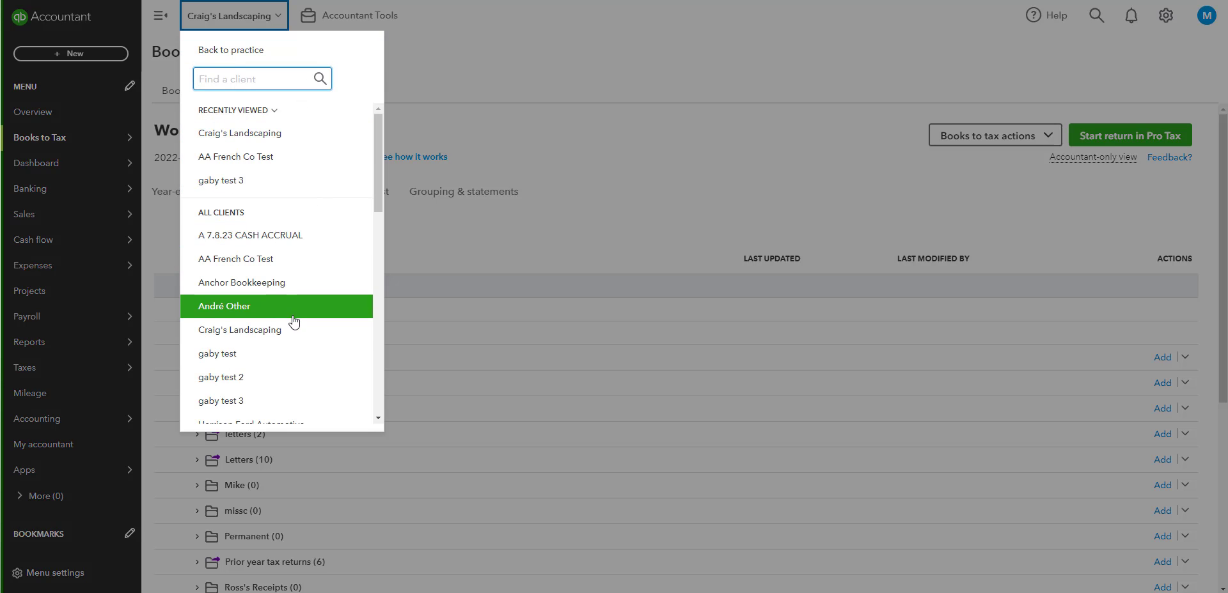
click(285, 139)
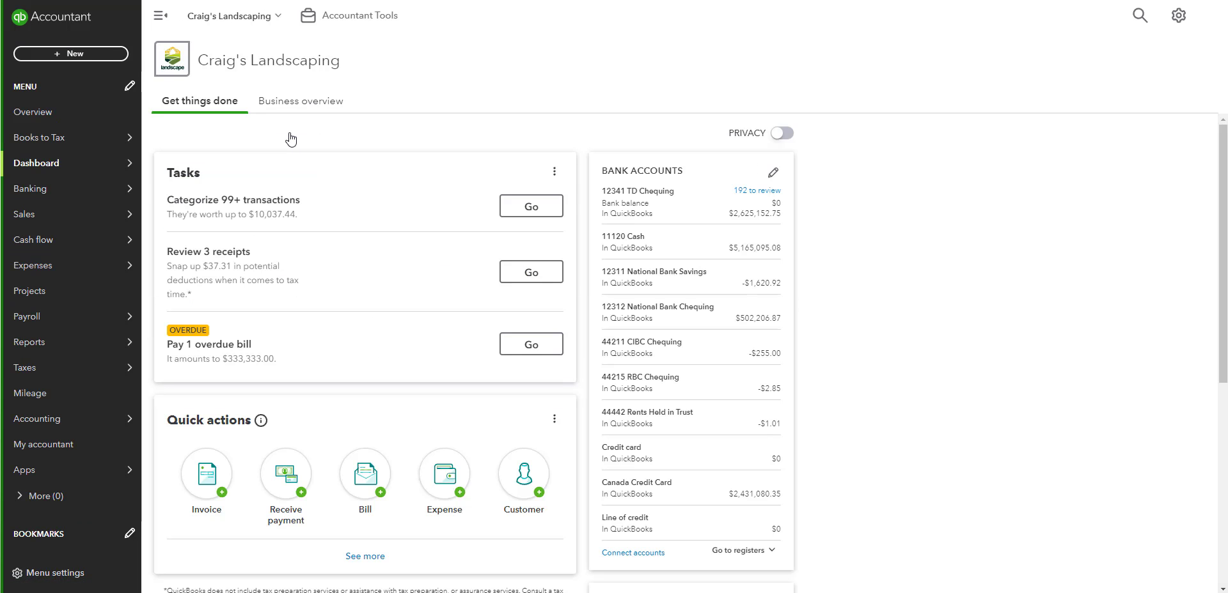
mouse_move(99, 163)
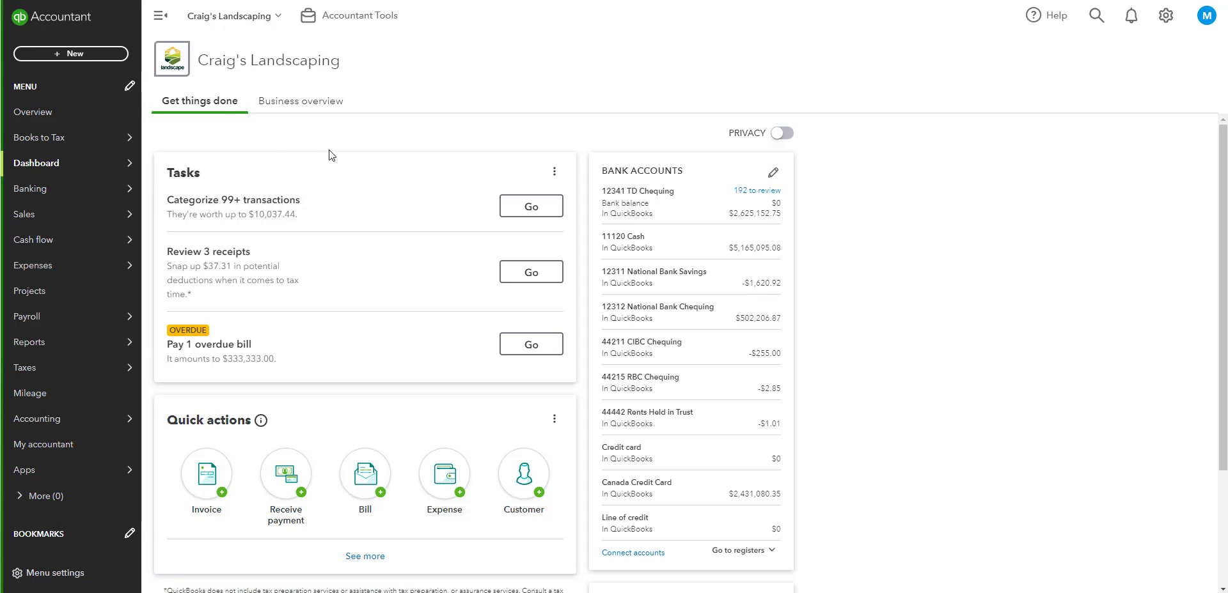
click(357, 26)
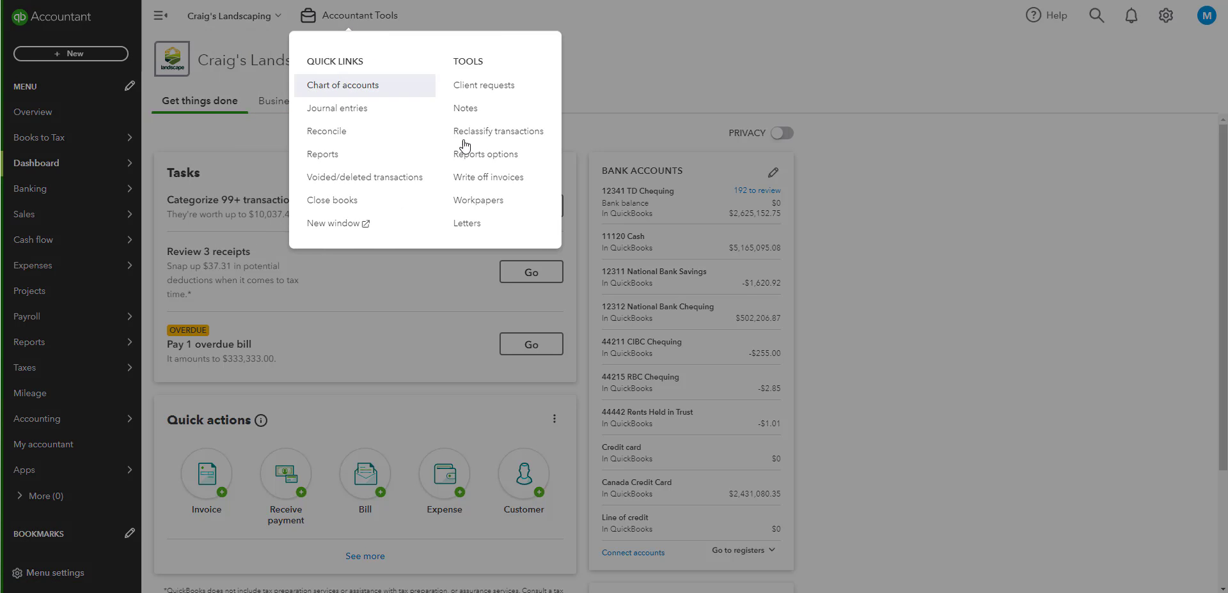
click(498, 203)
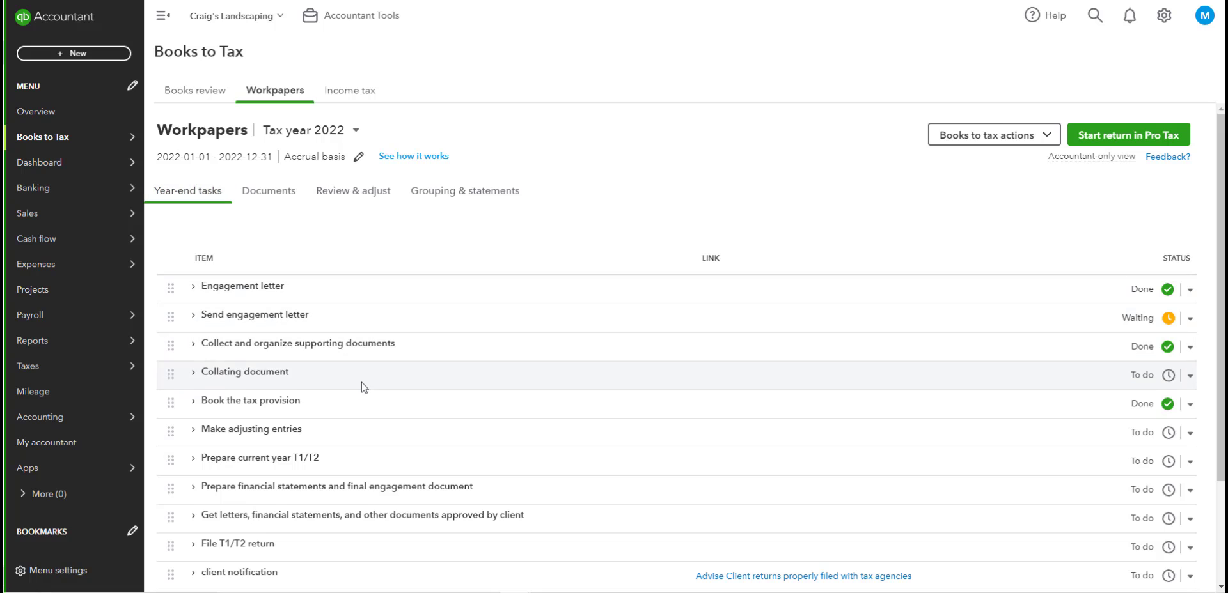
Add a year-end task named "Prepare current year T2" with the details and link left blank, and save it.
scroll(355, 384, down, 2)
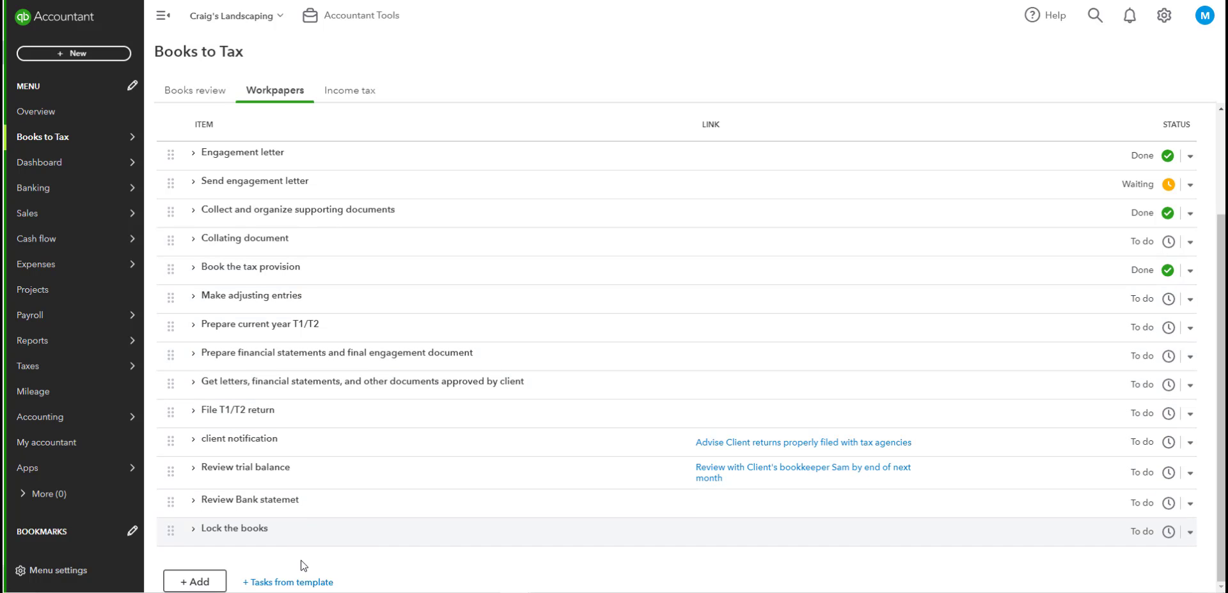
click(218, 583)
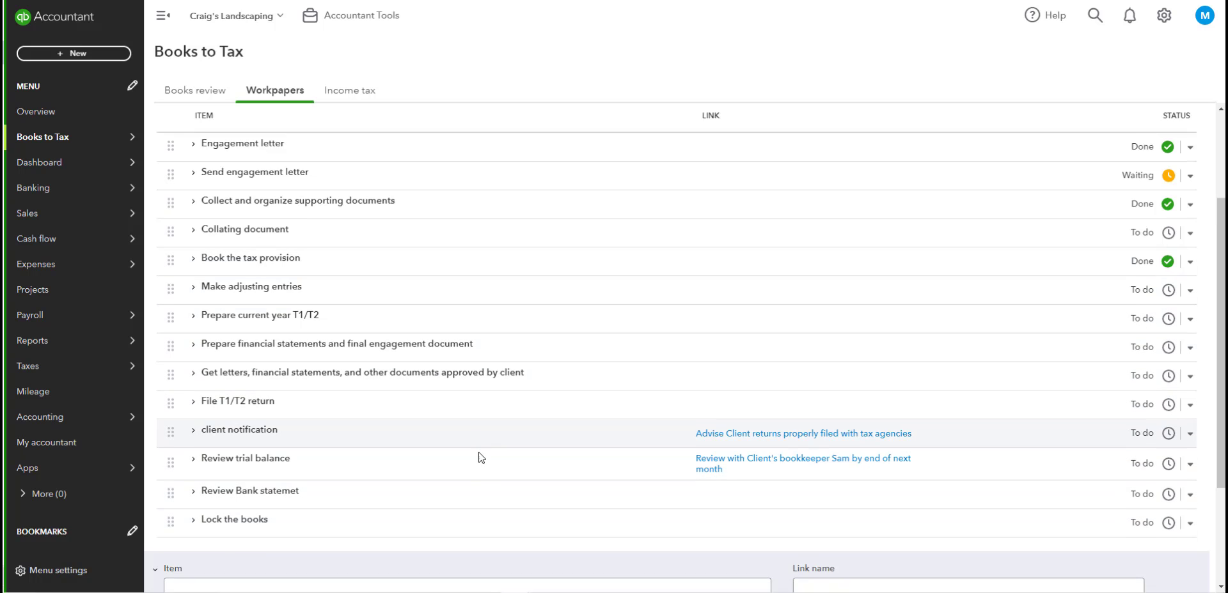
click(315, 424)
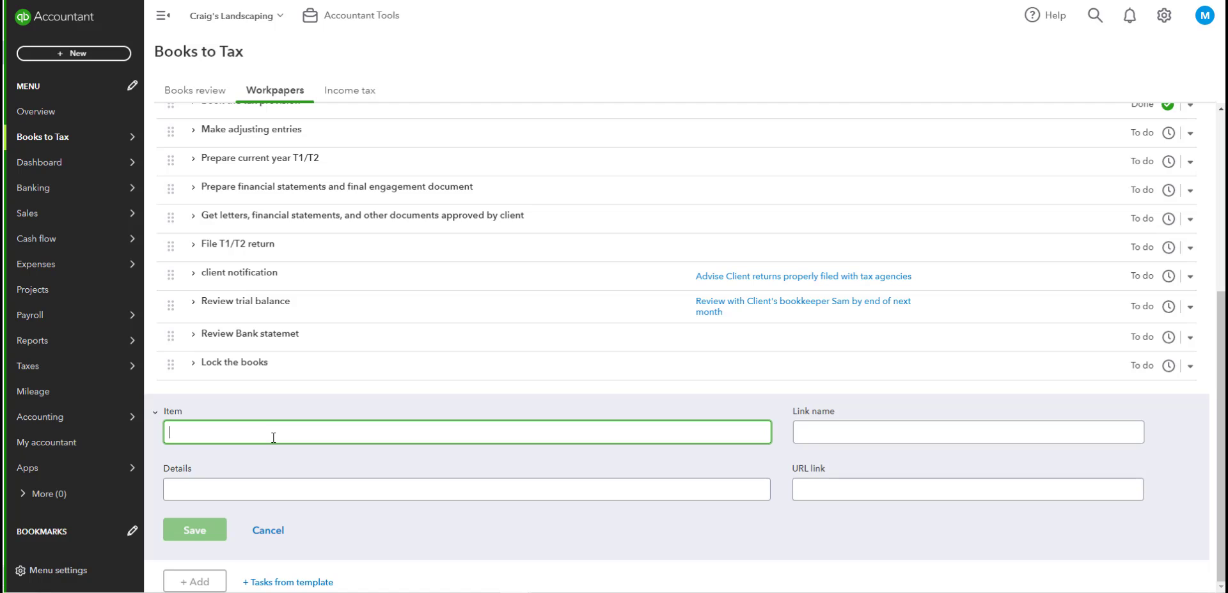
click(275, 491)
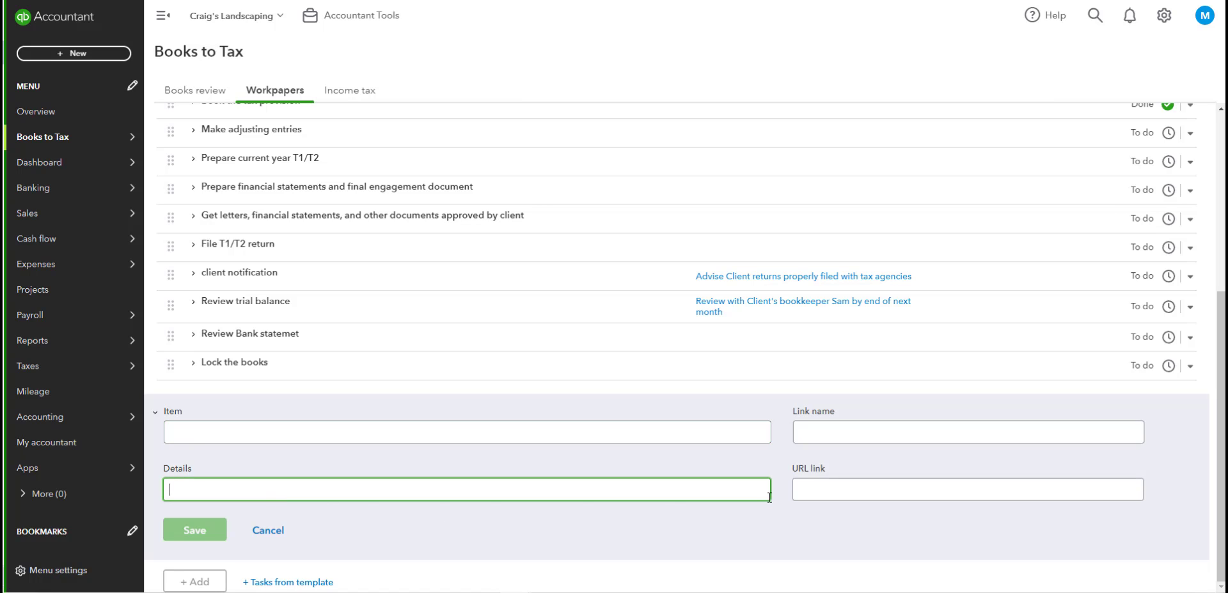
click(801, 485)
click(838, 491)
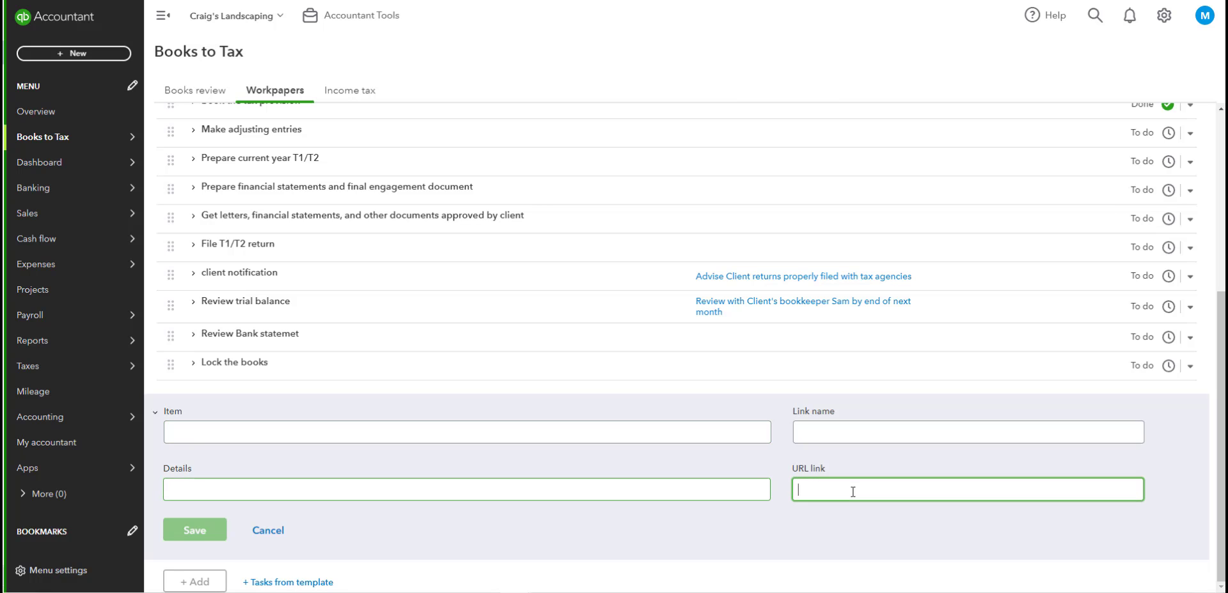
click(859, 438)
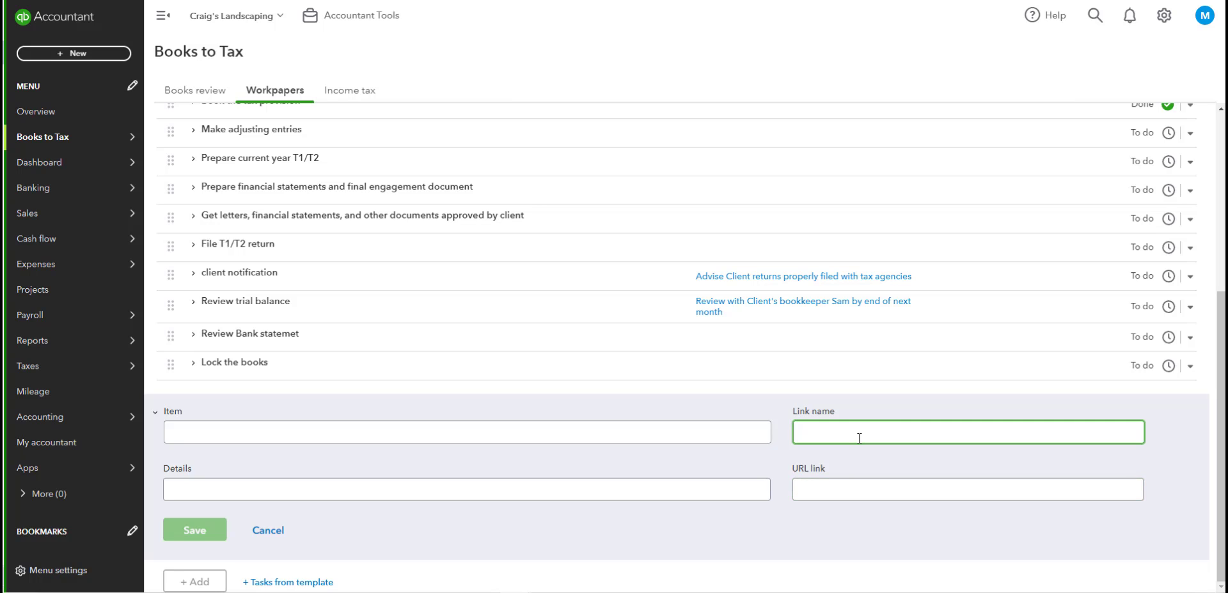
click(236, 432)
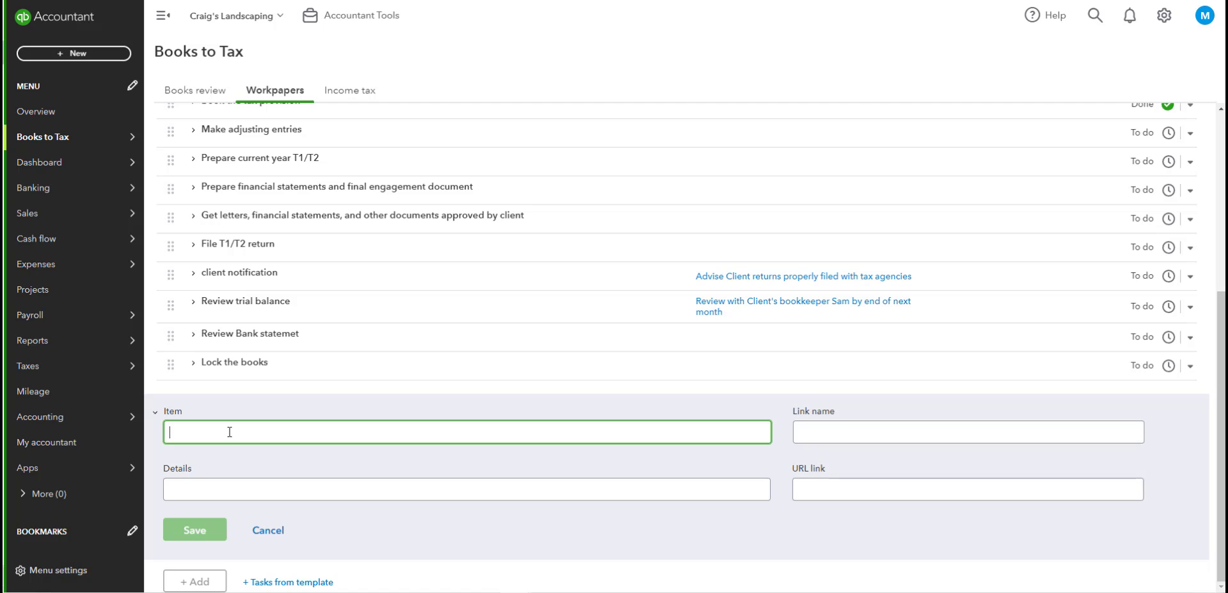
text(Prepare current year T2)
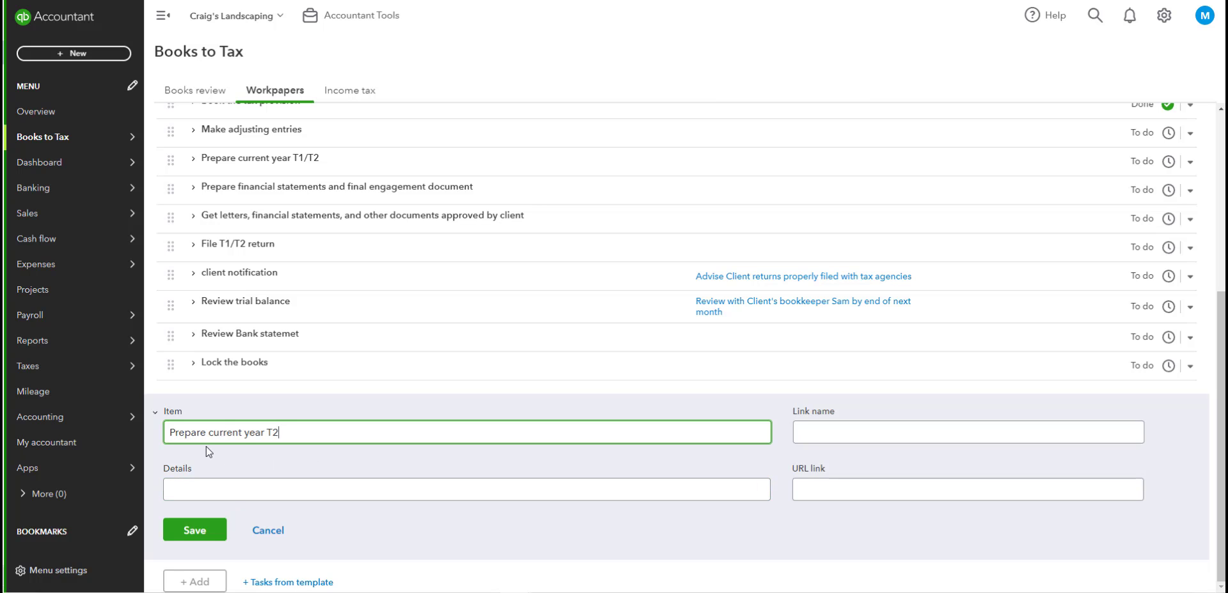
click(206, 540)
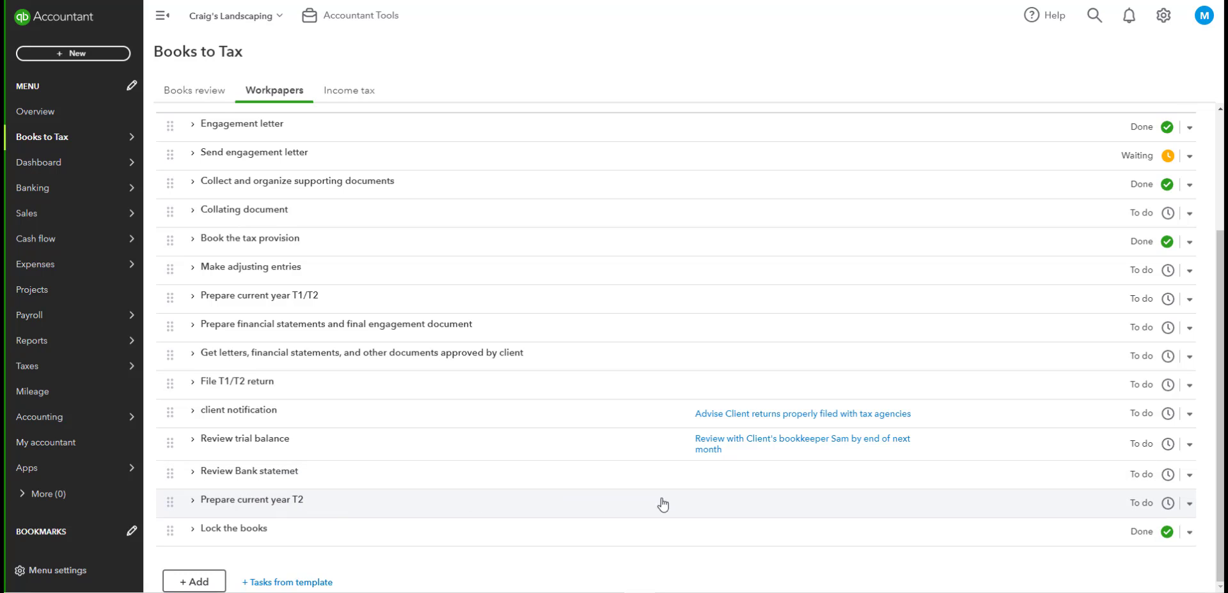
Set the "Prepare current year T2" task's status to Done and change it to Waiting, and expand the task's details.
click(1190, 506)
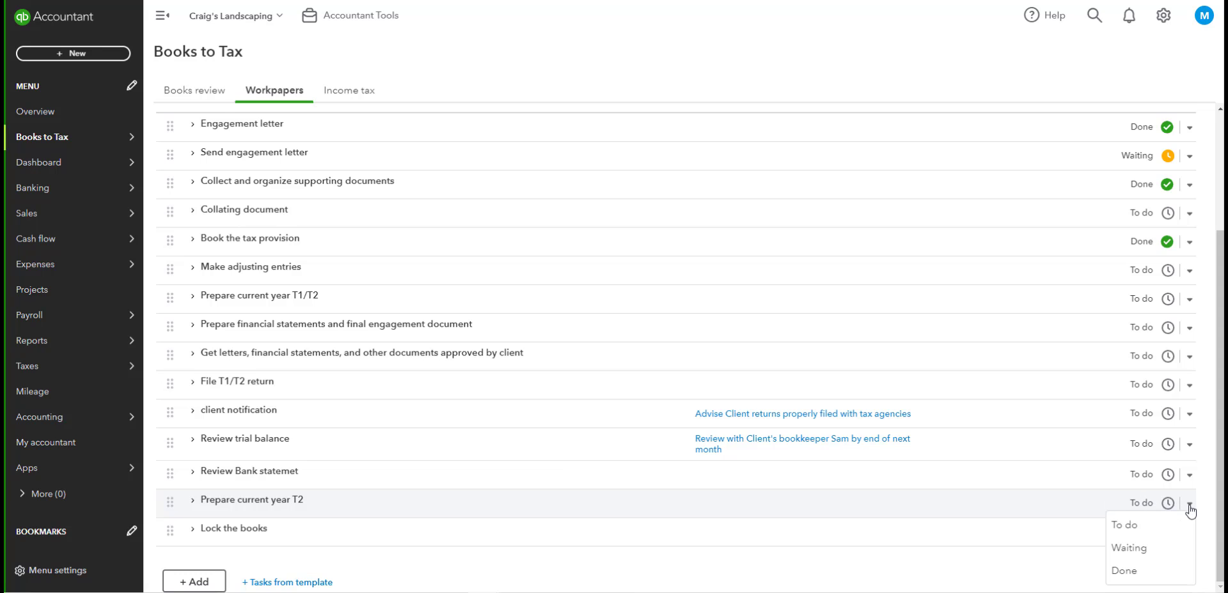
click(1164, 570)
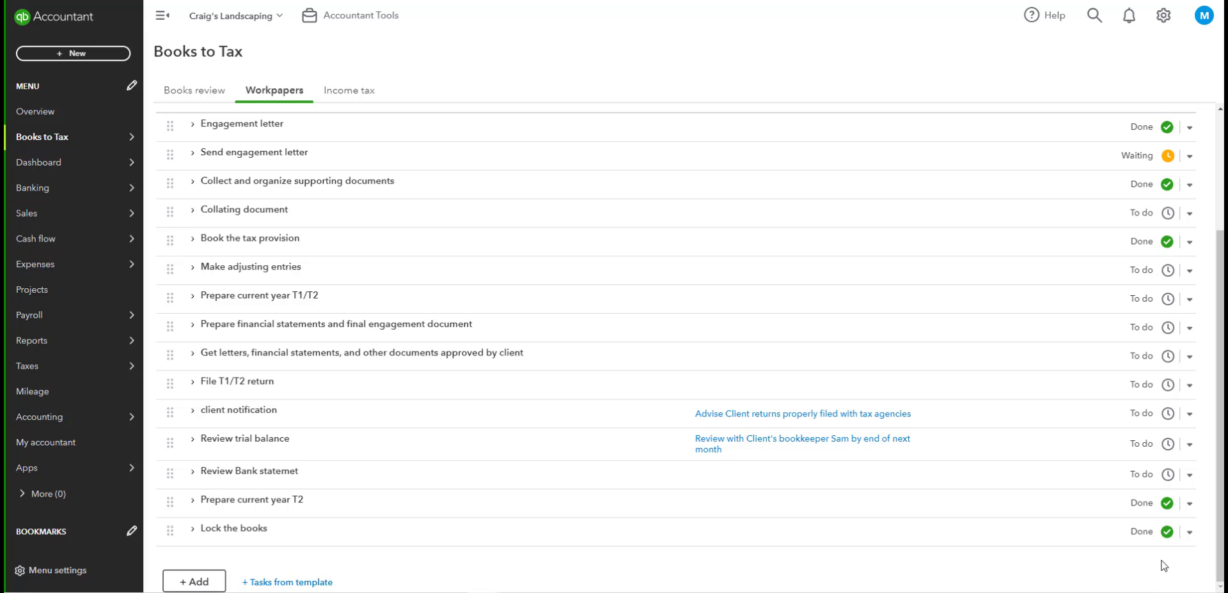
click(1189, 507)
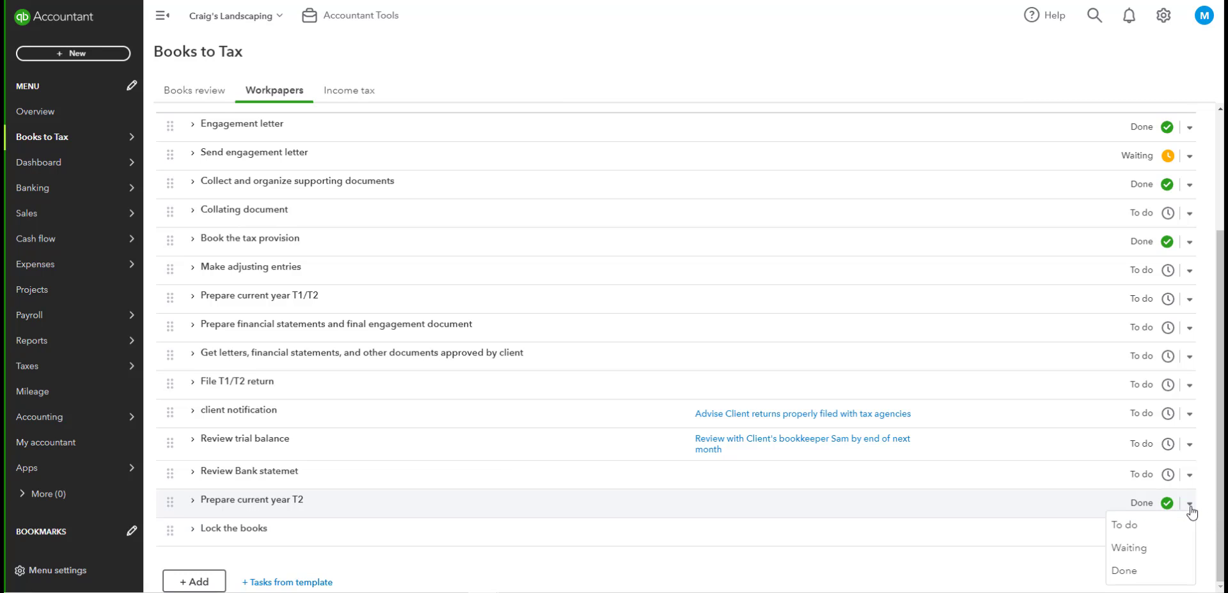
click(1165, 551)
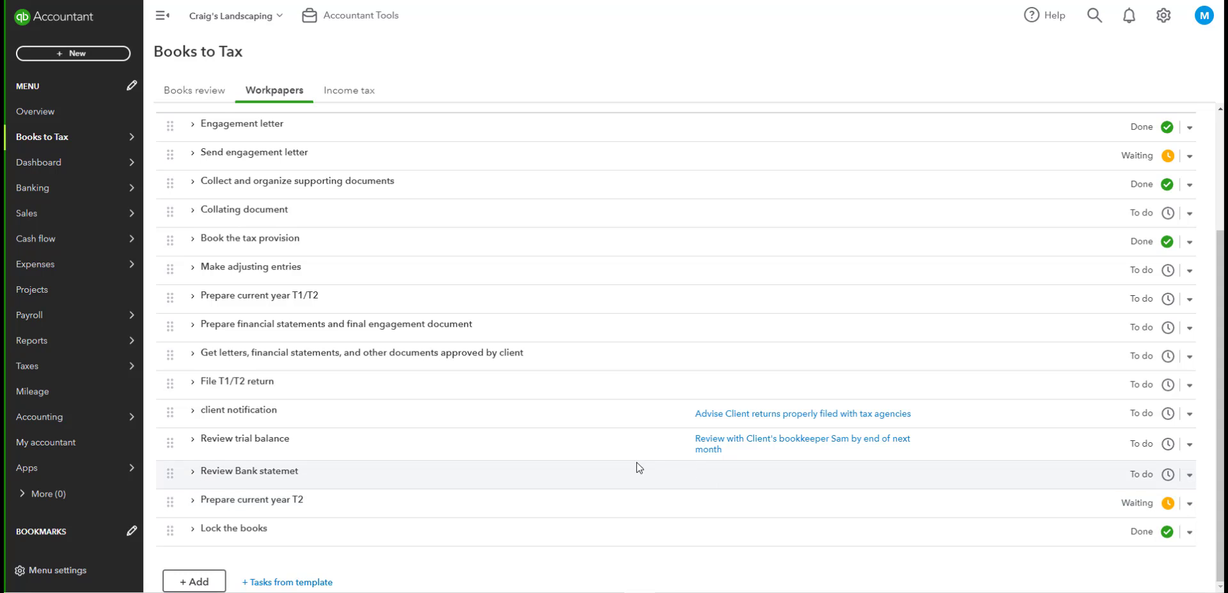
click(192, 502)
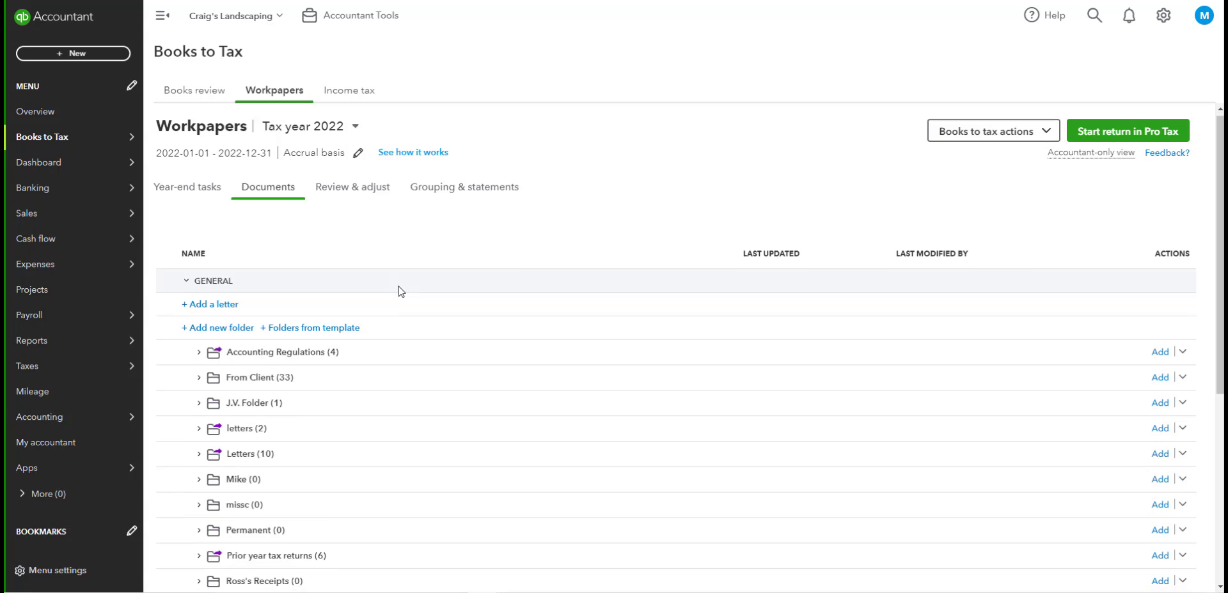
Examine the folders listed under the General and Accounts sections of the workpapers documents.
scroll(401, 291, down, 2)
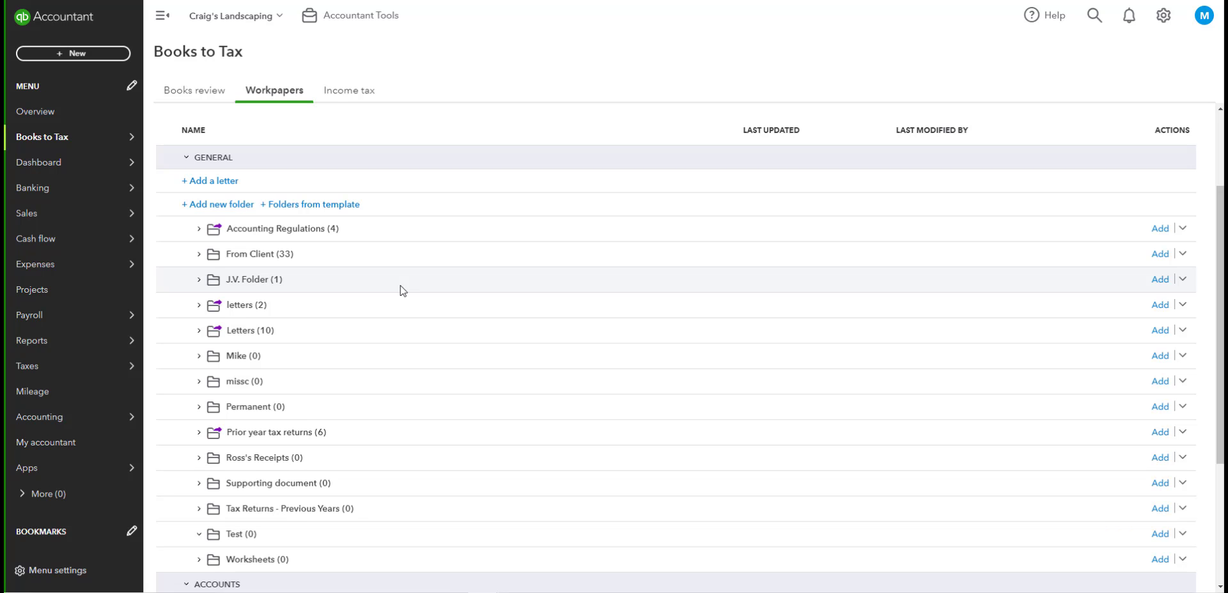
scroll(416, 320, down, 1)
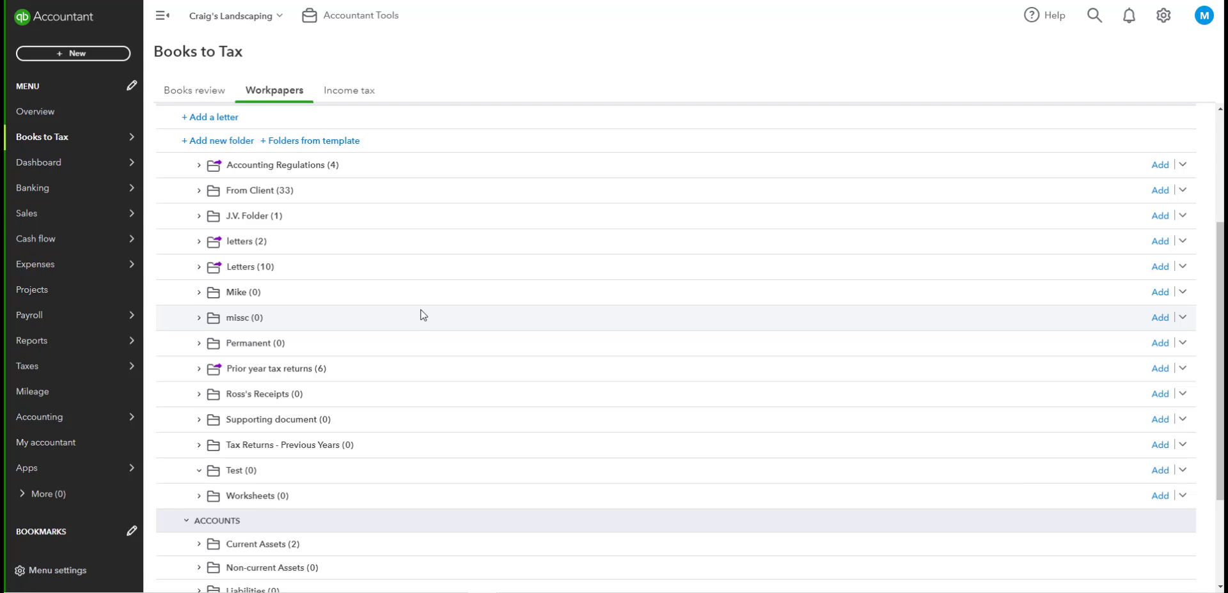
scroll(379, 376, down, 1)
scroll(380, 377, up, 1)
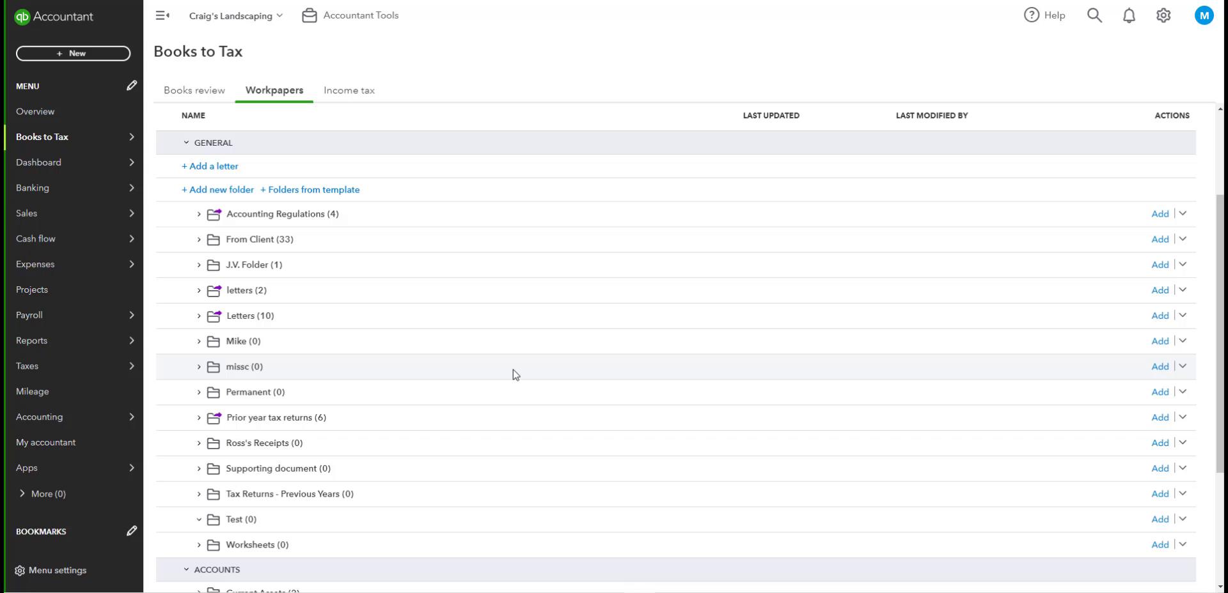
scroll(514, 376, down, 3)
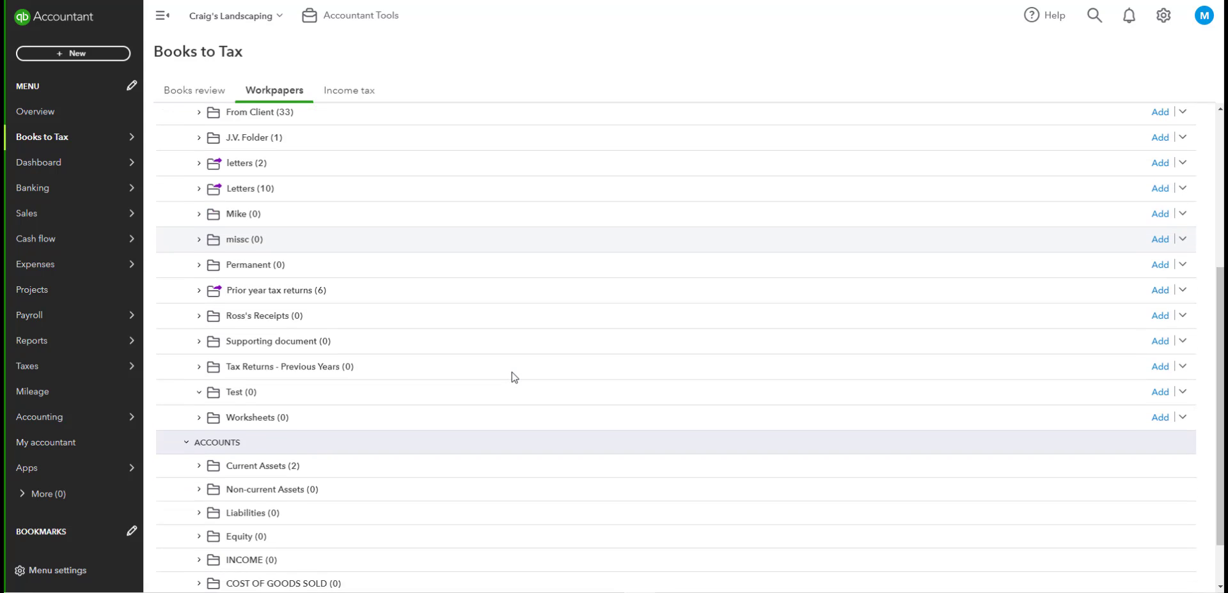
scroll(331, 274, up, 4)
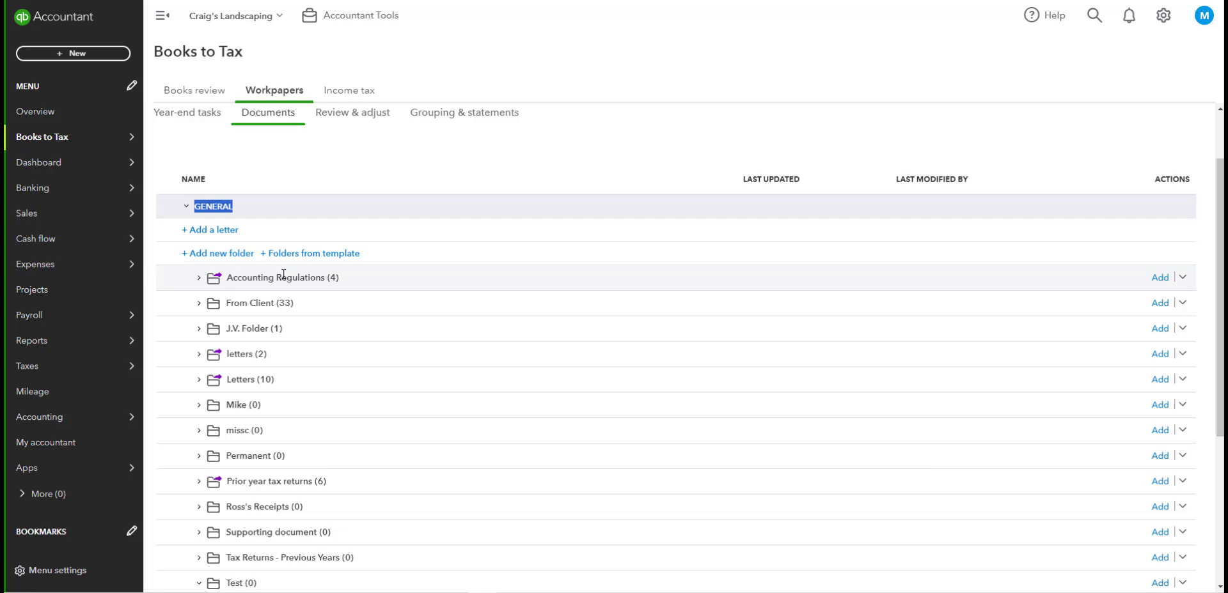
scroll(307, 278, down, 5)
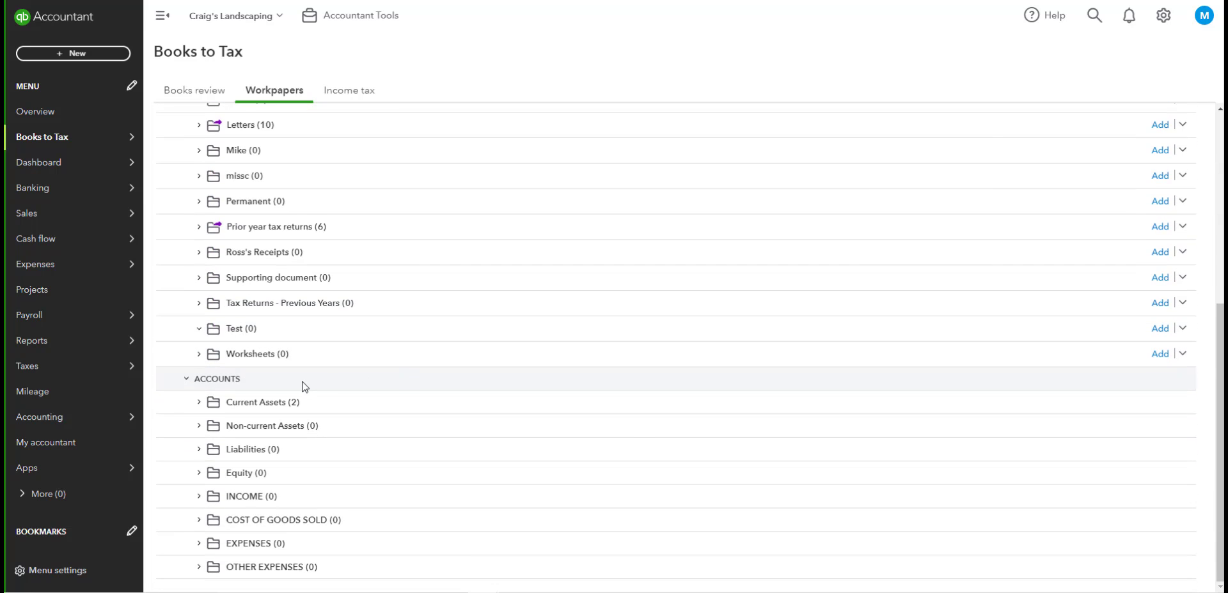
scroll(304, 387, up, 4)
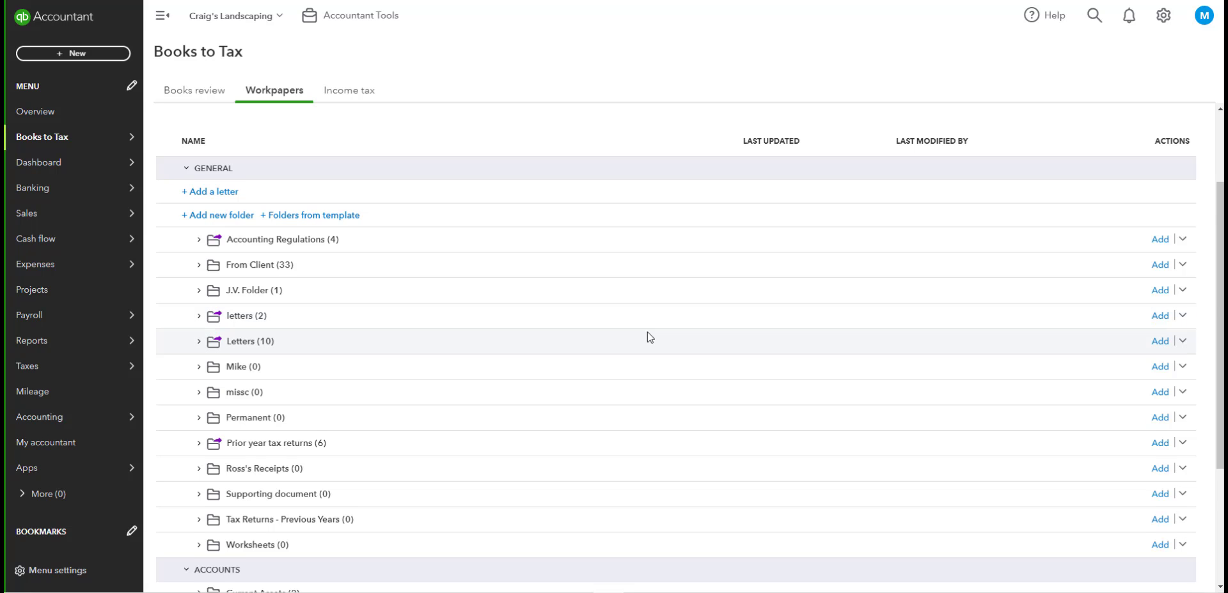
scroll(627, 342, down, 1)
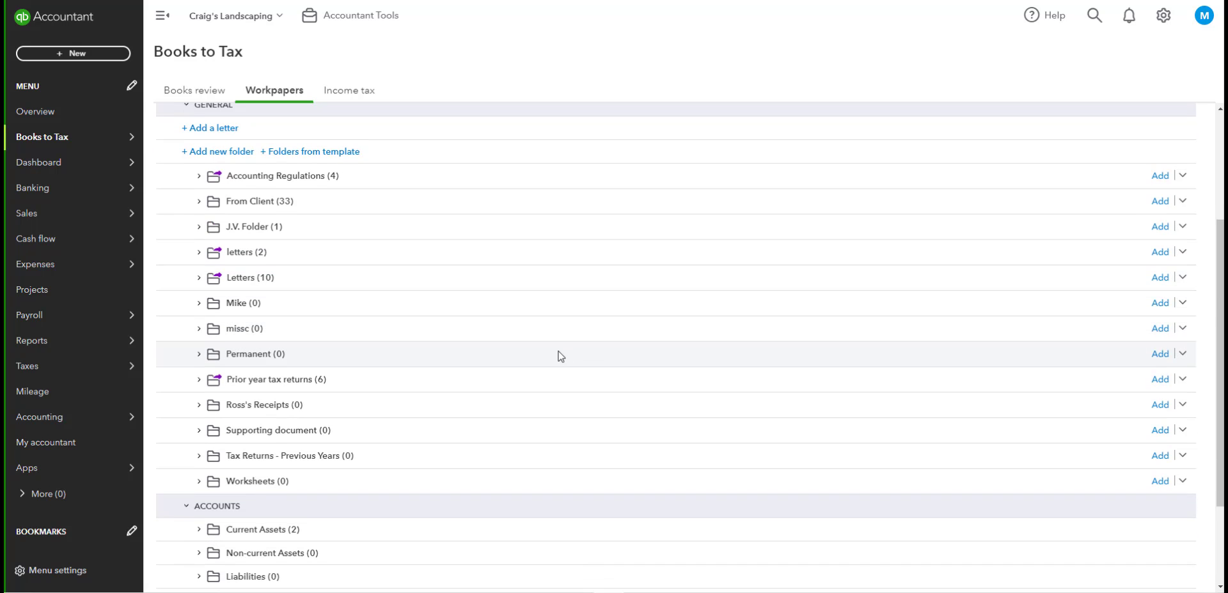
scroll(416, 365, up, 2)
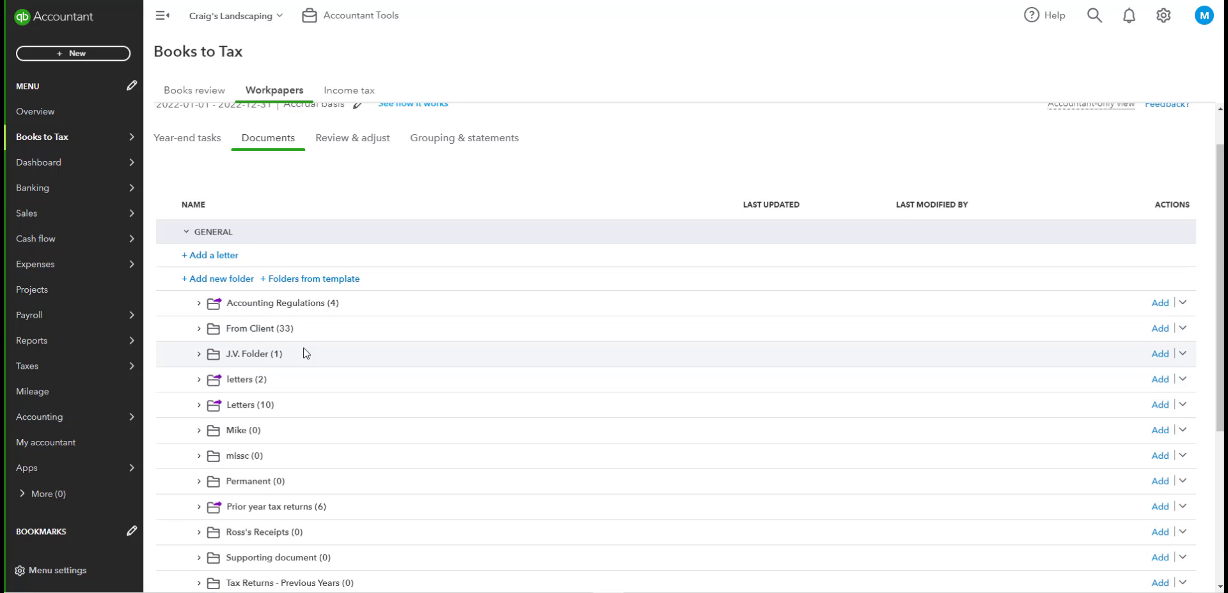
Create a new document folder named "Test" in the General section.
click(187, 280)
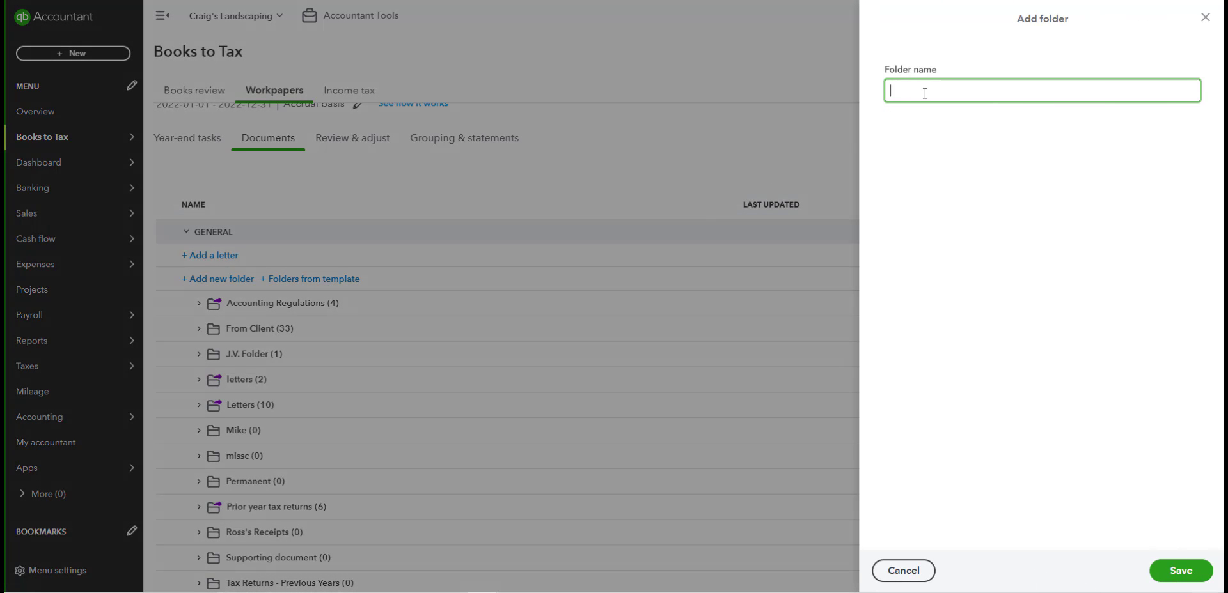
text(Test)
key(Return)
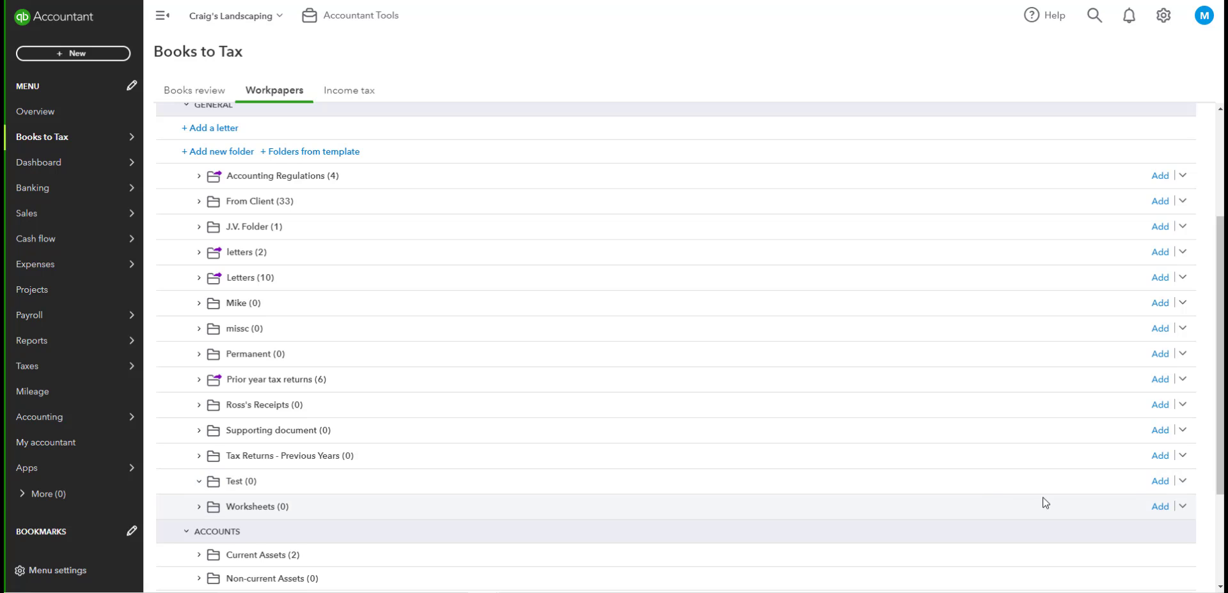
Upload the picture pcg1.png from the Pictures folder into the Test folder.
click(1160, 483)
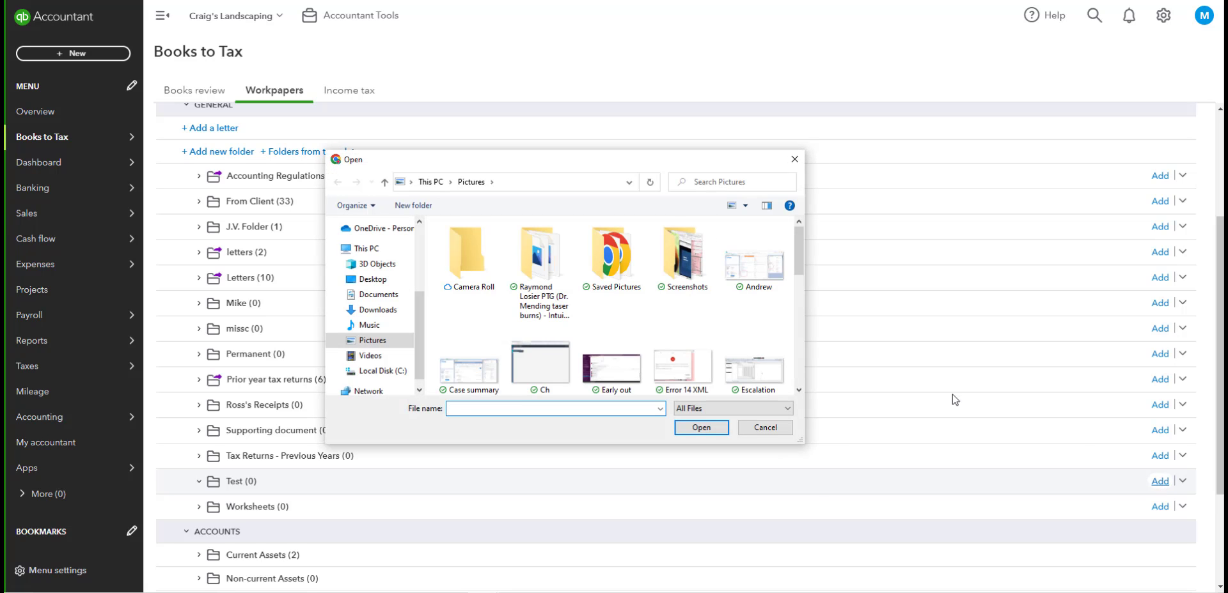
scroll(722, 317, down, 5)
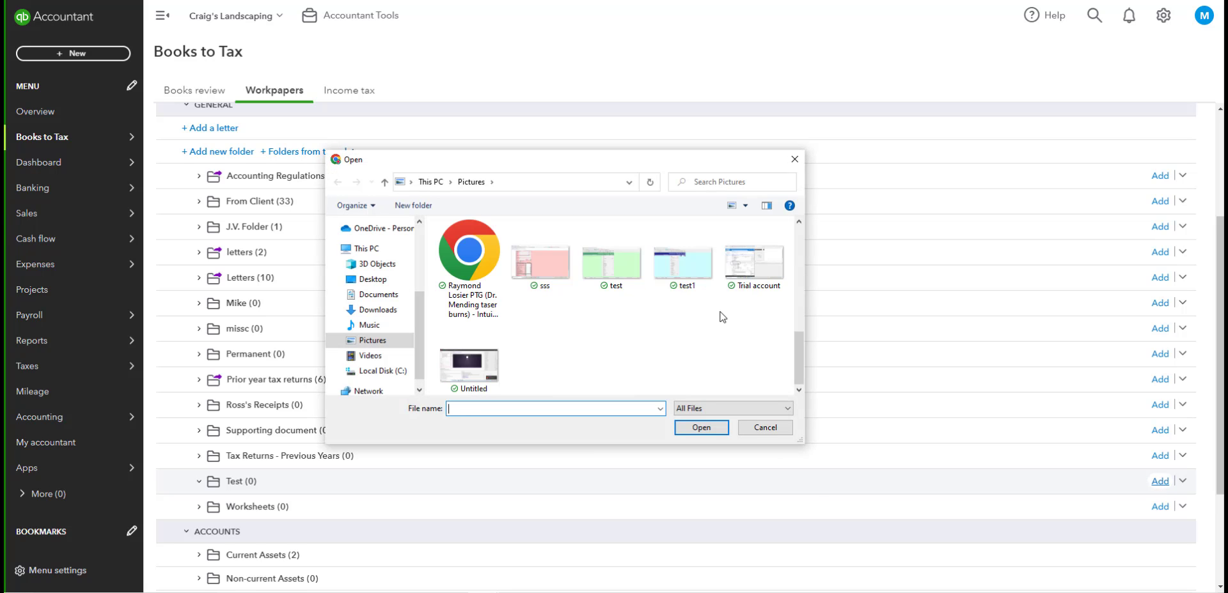
scroll(617, 377, up, 3)
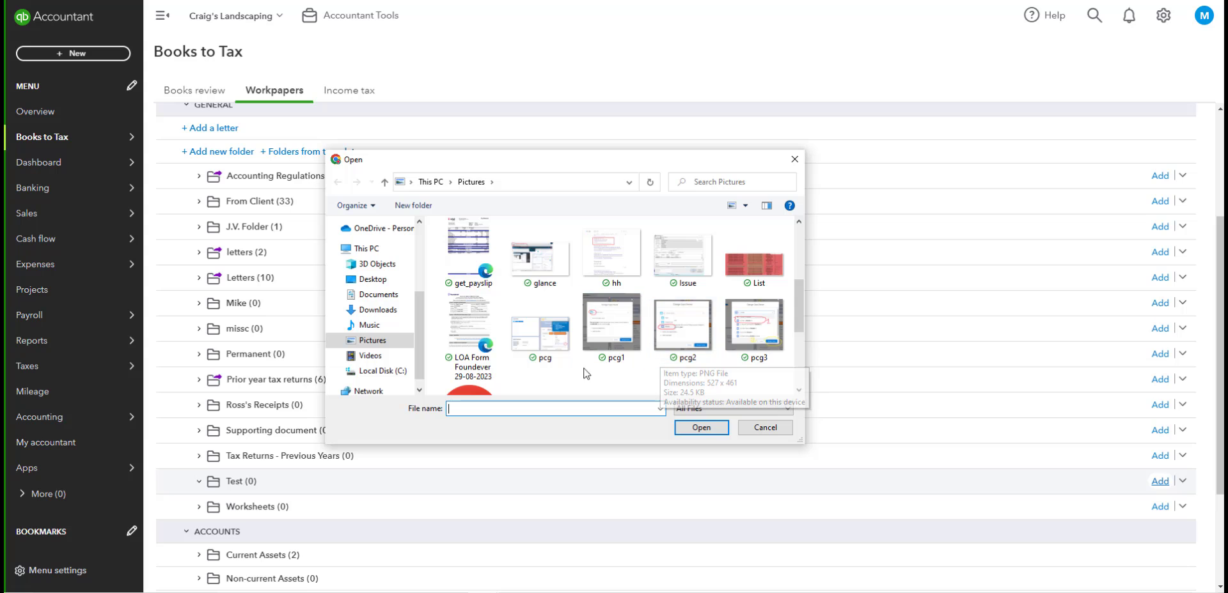
double_click(604, 344)
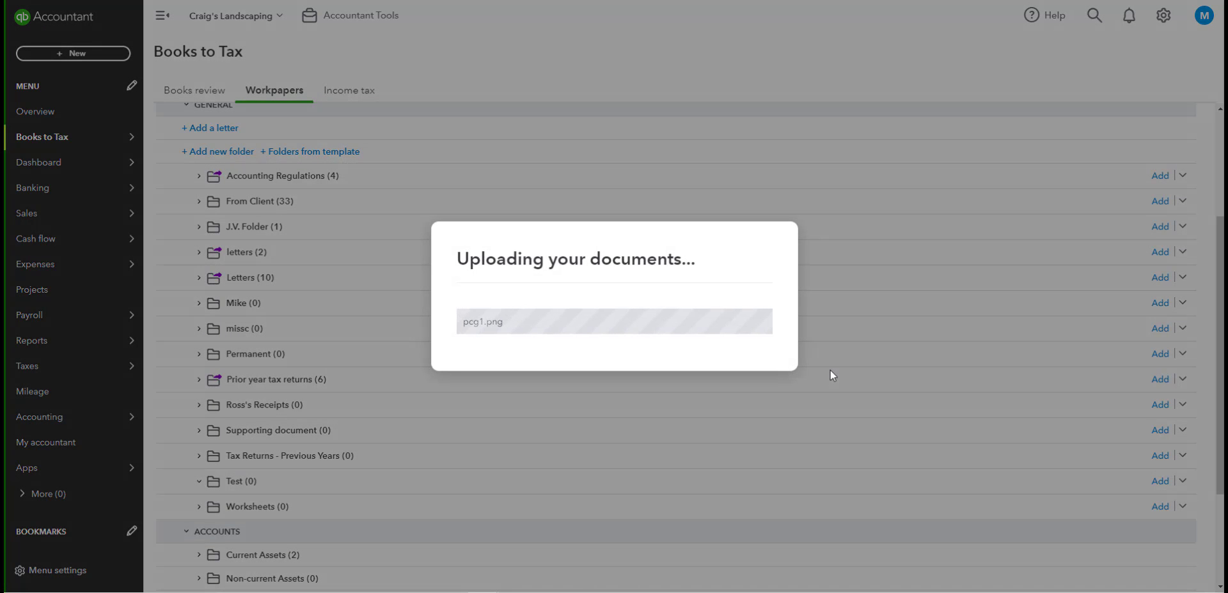
scroll(424, 495, down, 1)
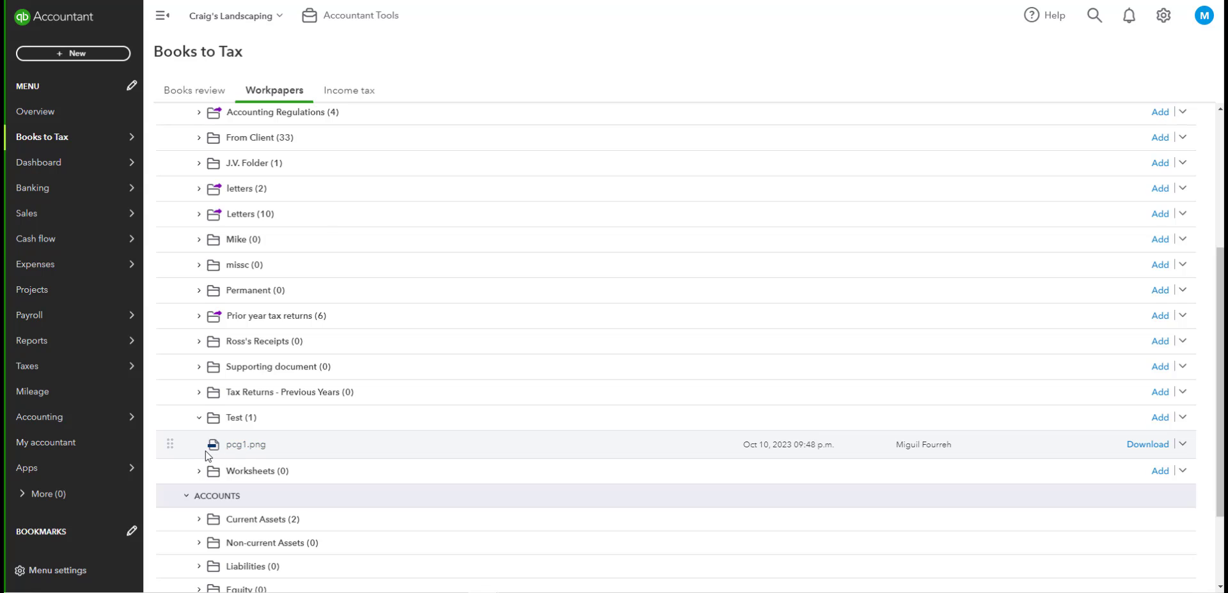
Upload the first three PNG pictures from the Pictures folder, including Case summary and Ch, into the Test folder.
scroll(229, 456, down, 2)
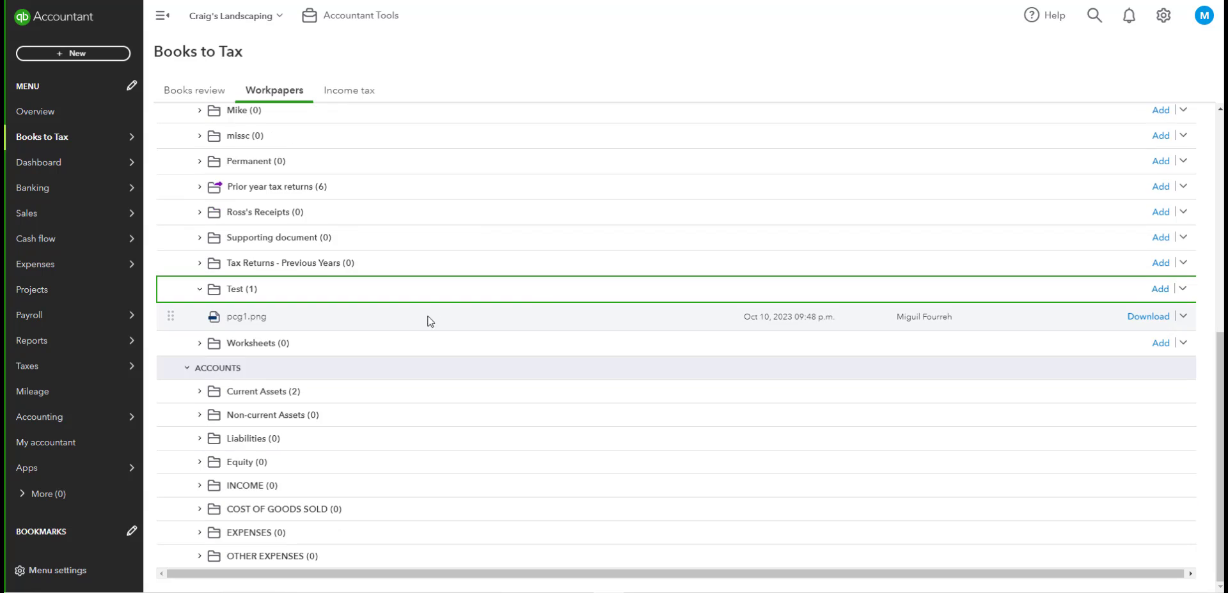
click(1159, 291)
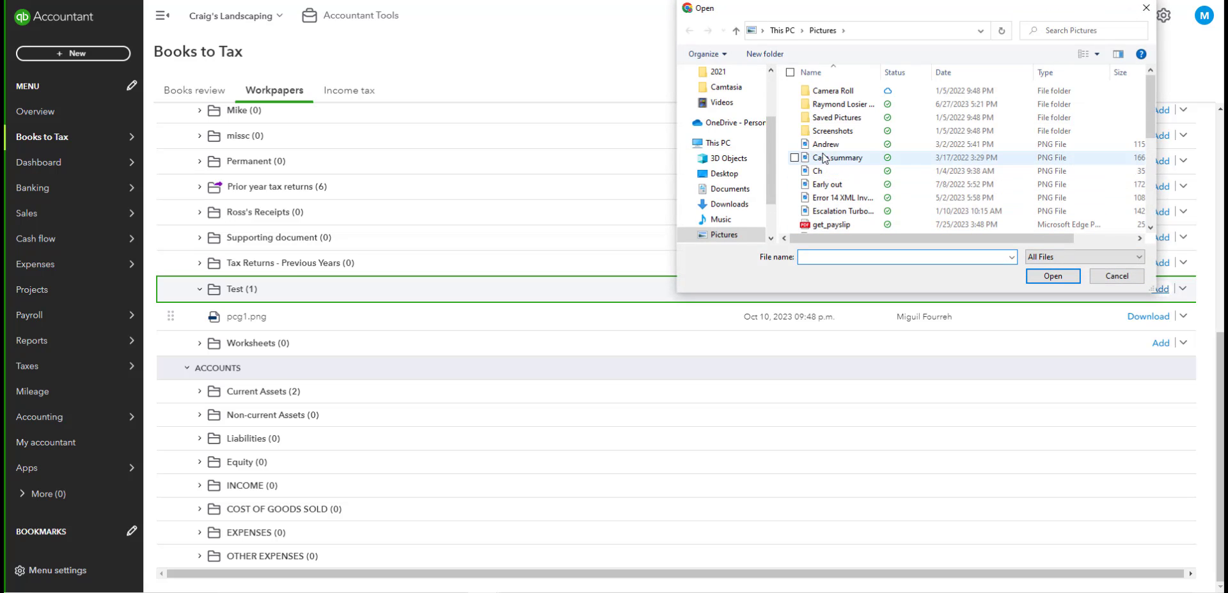
drag(782, 138, 827, 170)
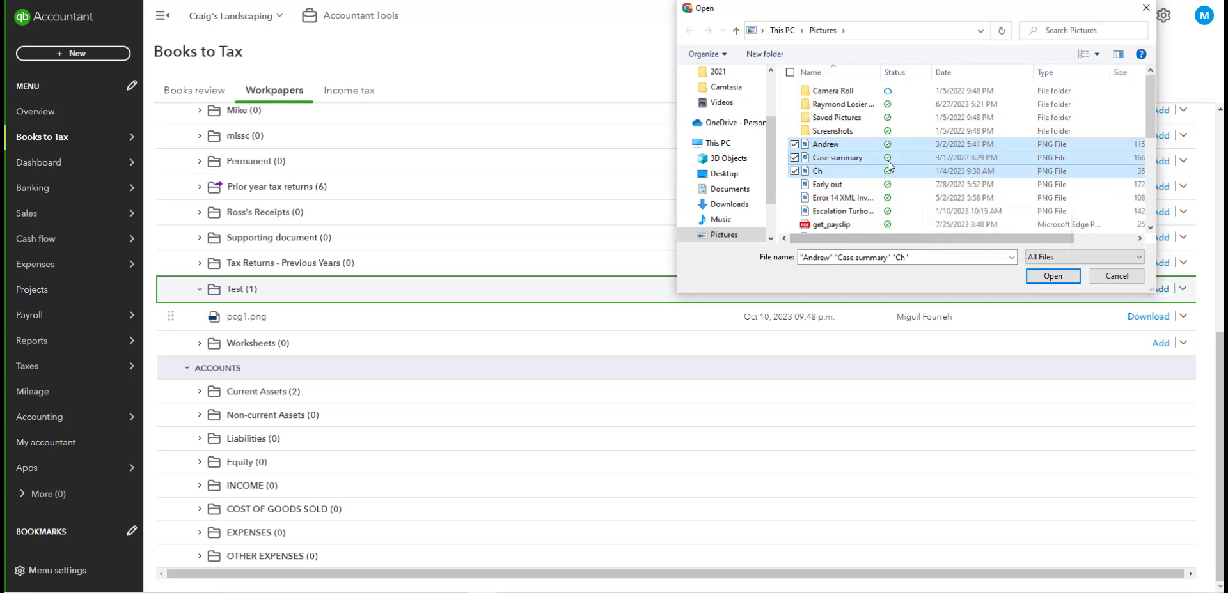
drag(838, 157, 417, 297)
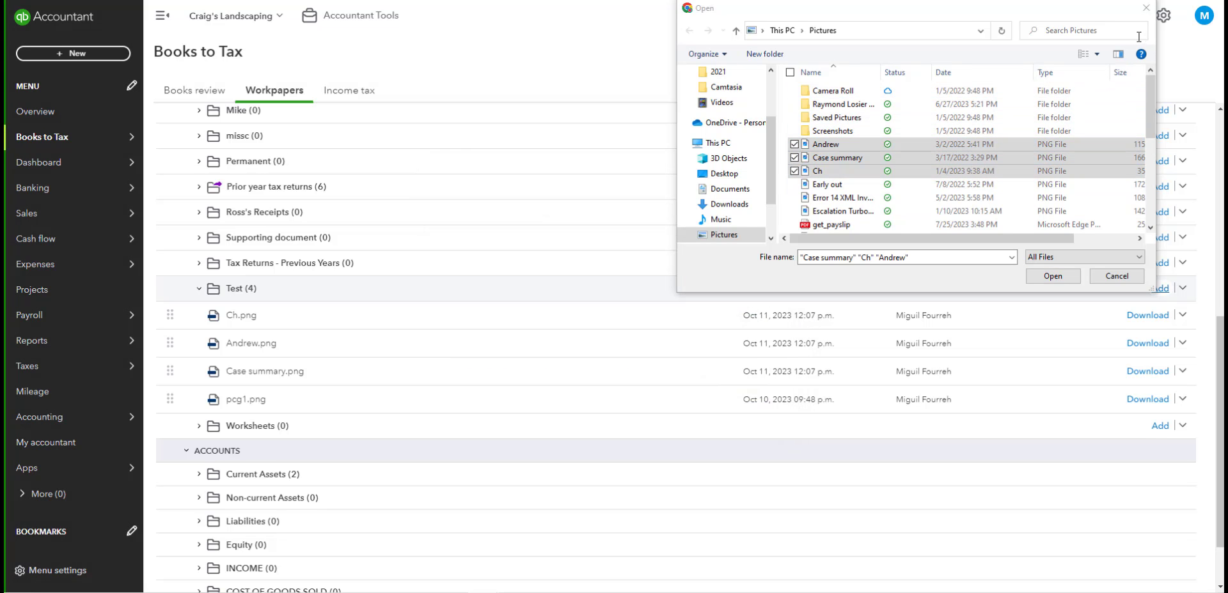
click(1146, 7)
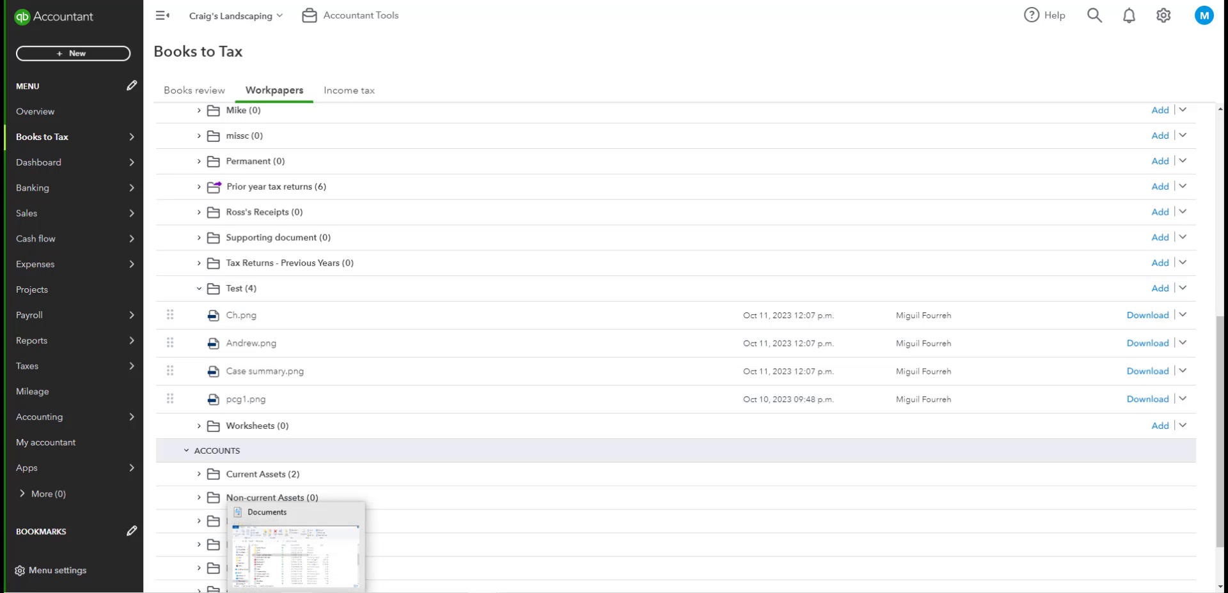
Add the file "amelioration des video" from the Documents window to the Test folder, and move the folder's first picture into Supporting document.
click(298, 544)
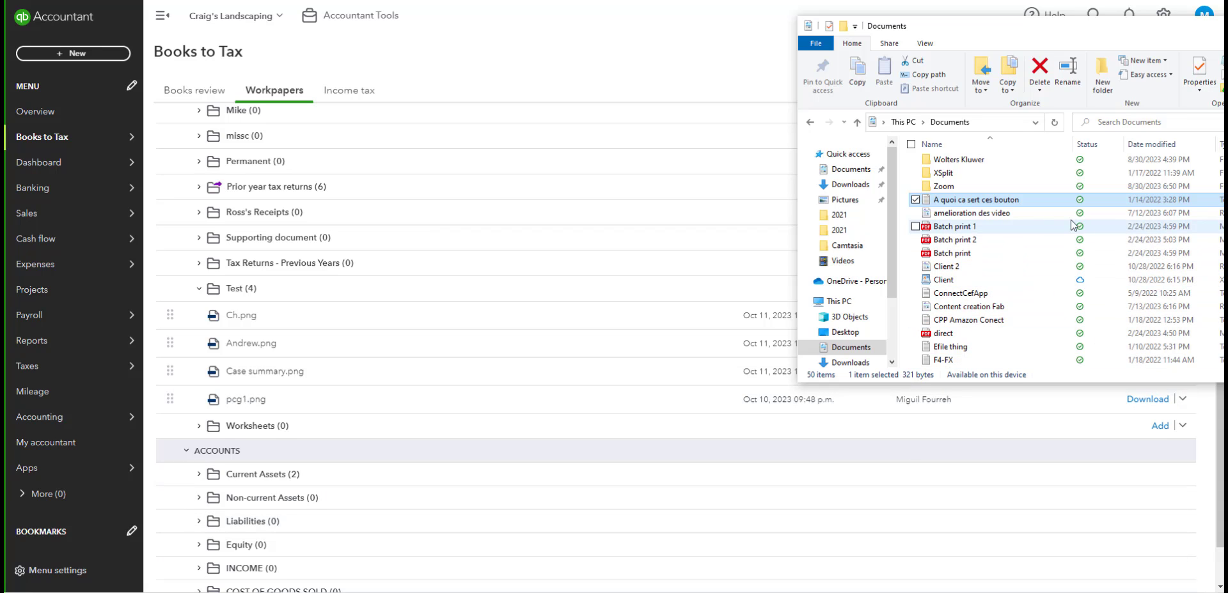
drag(1031, 217, 268, 293)
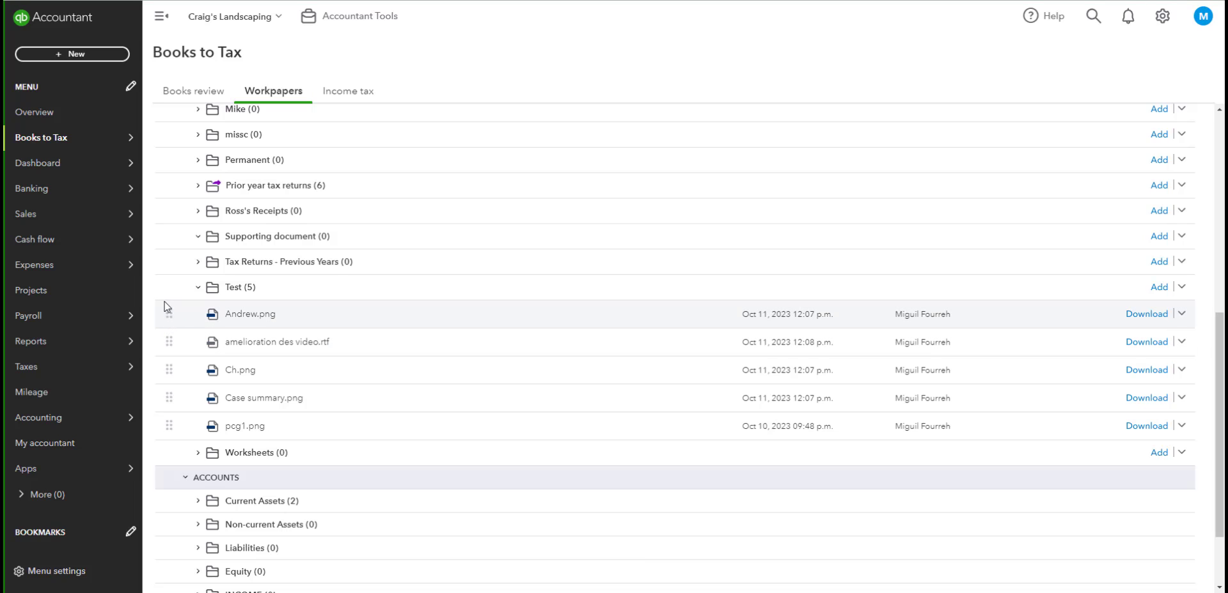
drag(172, 317, 224, 243)
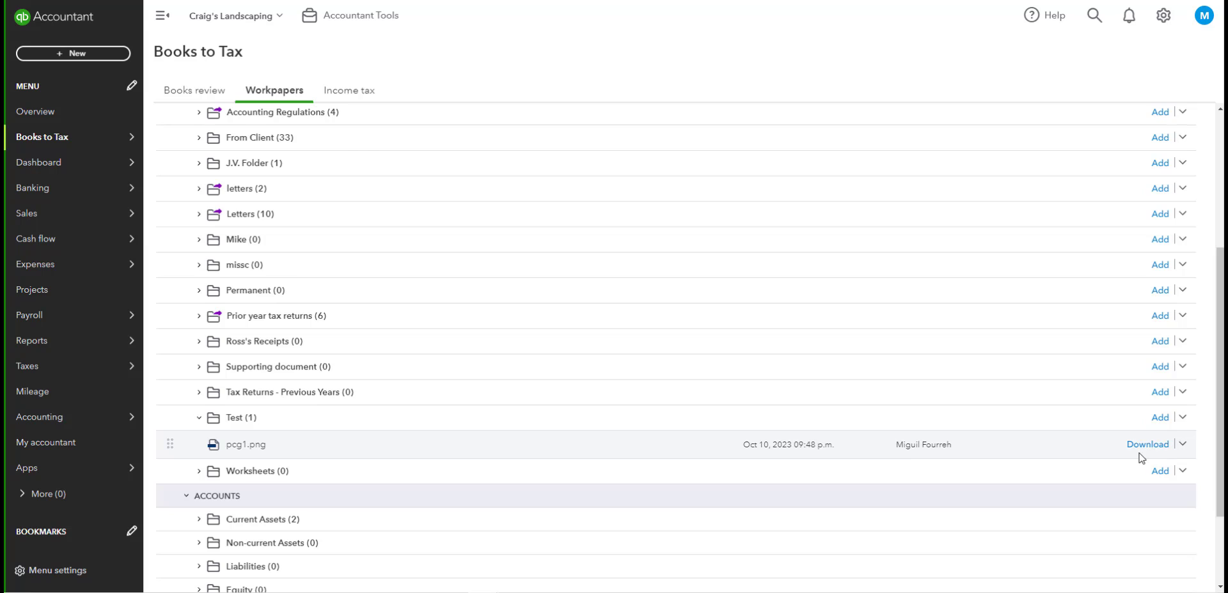
Check the actions available for pcg1.png, and create a sub folder named "Test sub" in the Test folder.
scroll(1141, 460, up, 1)
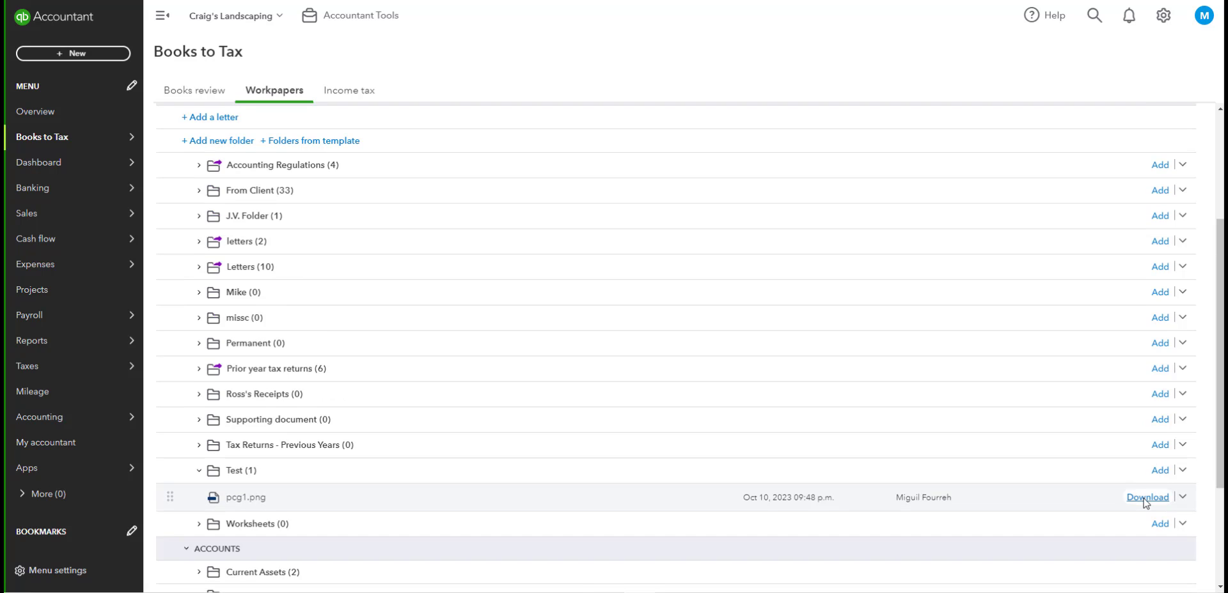
click(1182, 499)
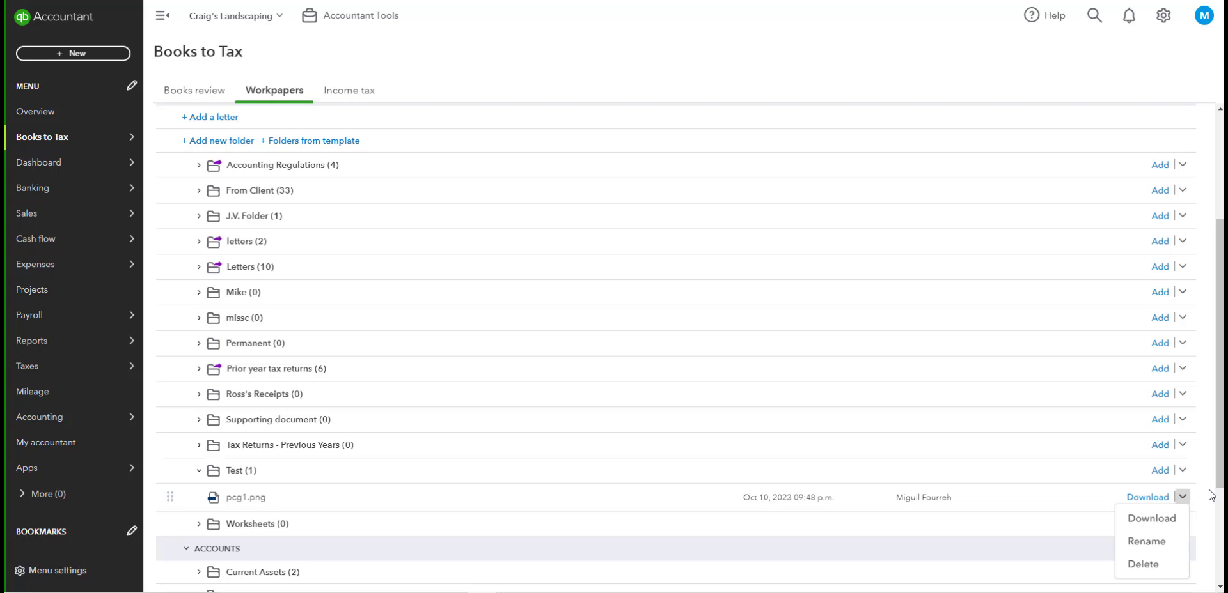
click(1182, 472)
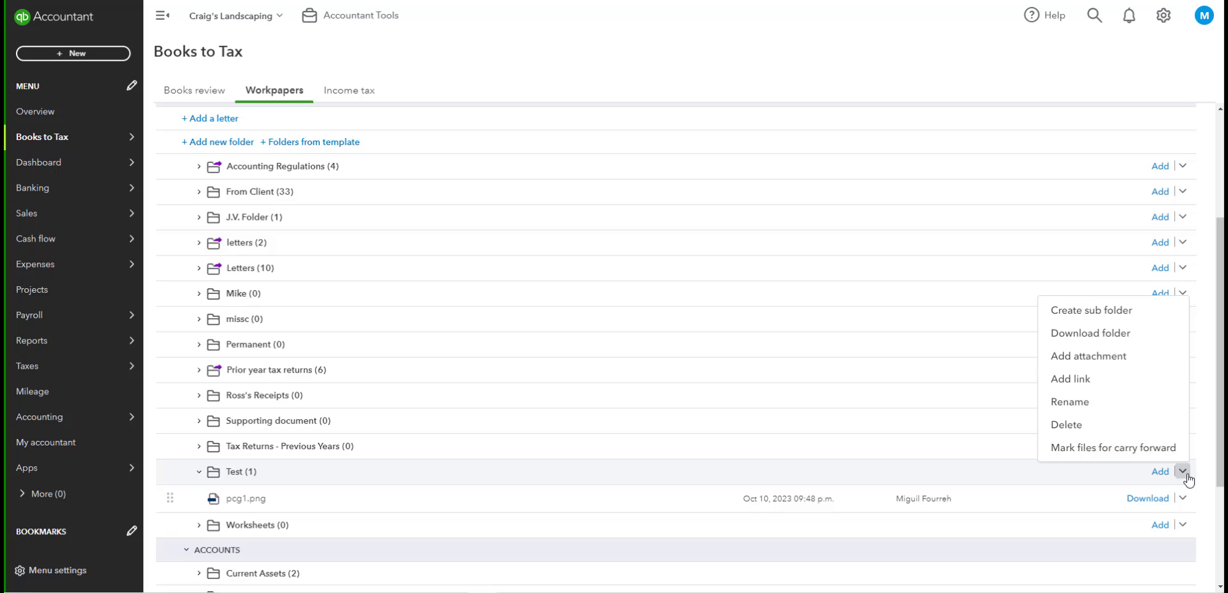
click(1098, 320)
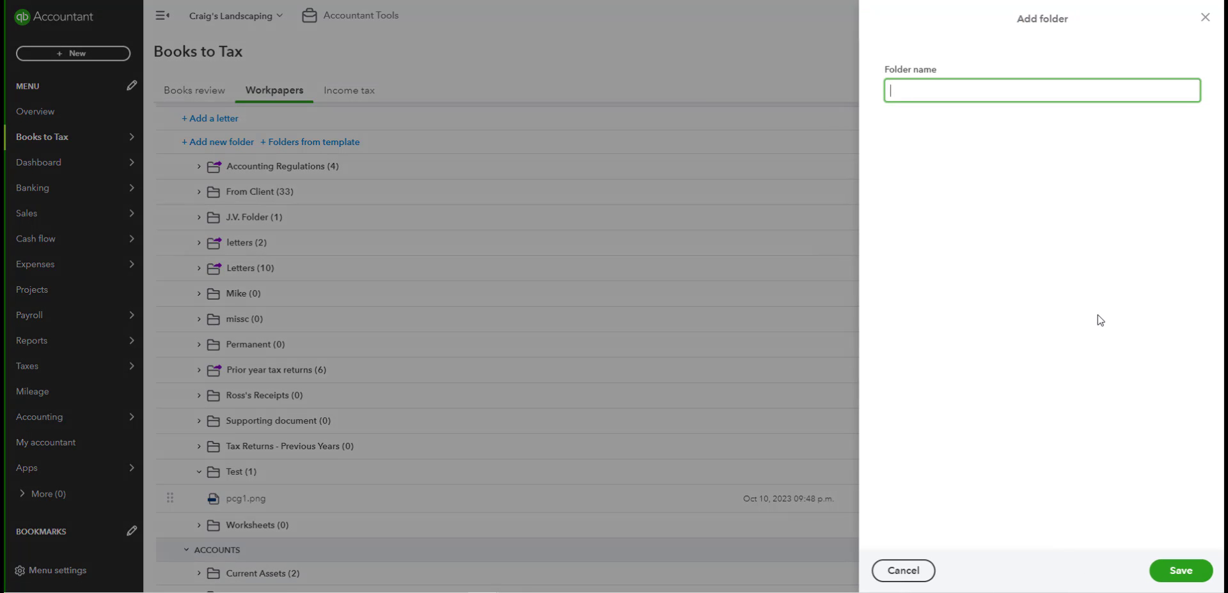
text(G)
key(BackSpace)
text(Test sub)
key(Return)
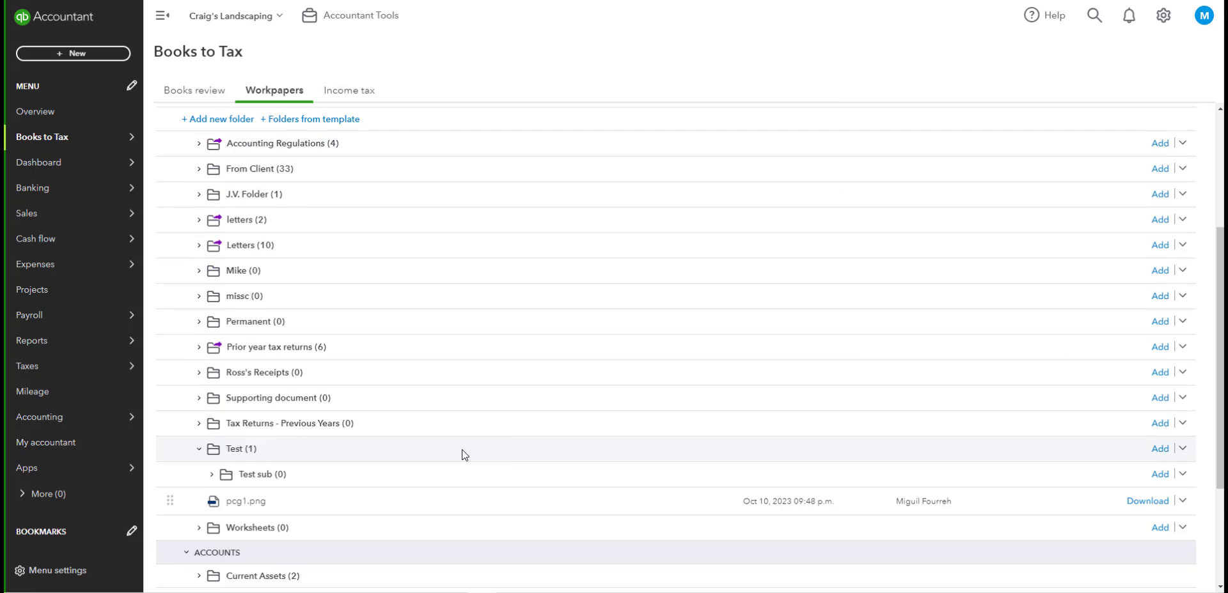
Delete the "Test sub" sub folder from the Test folder.
scroll(465, 455, down, 1)
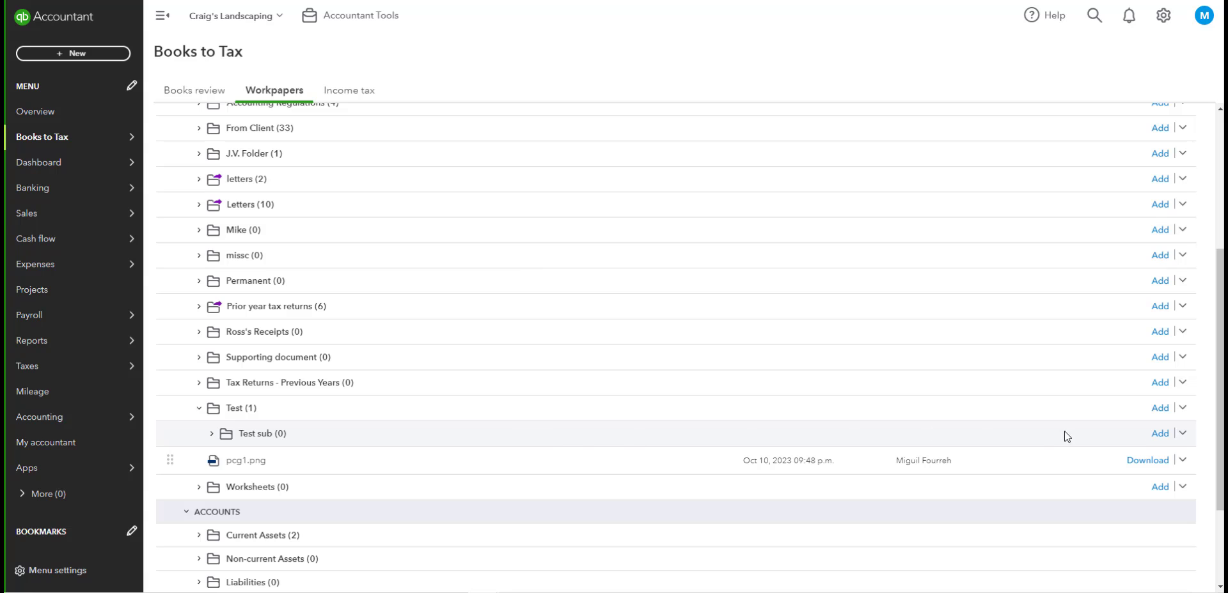
click(1183, 435)
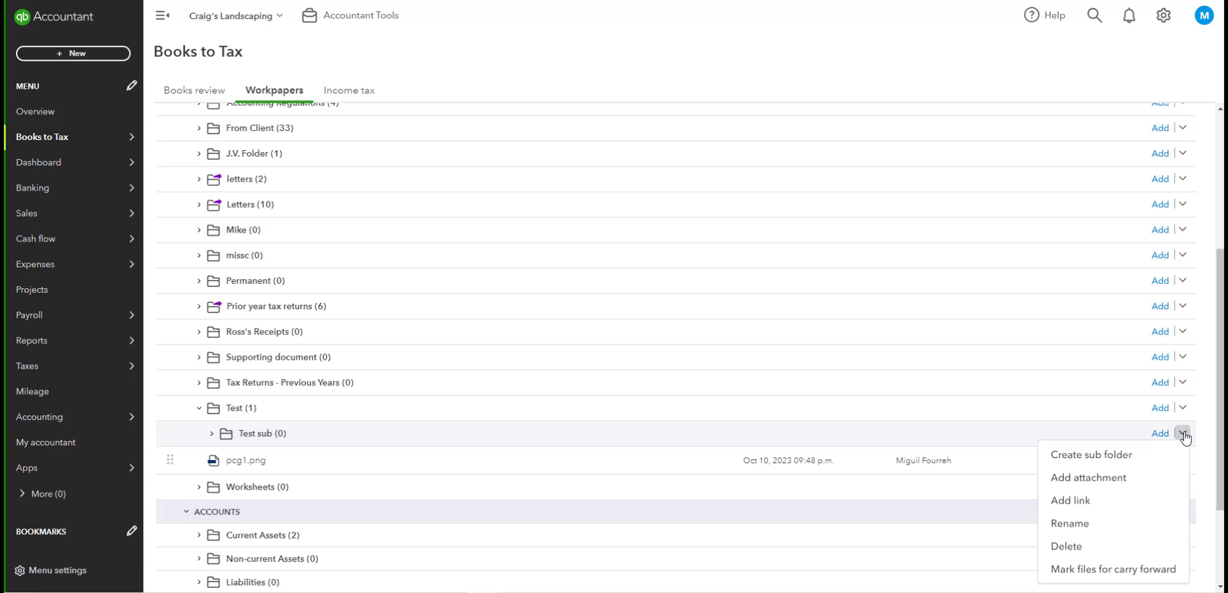
click(1080, 548)
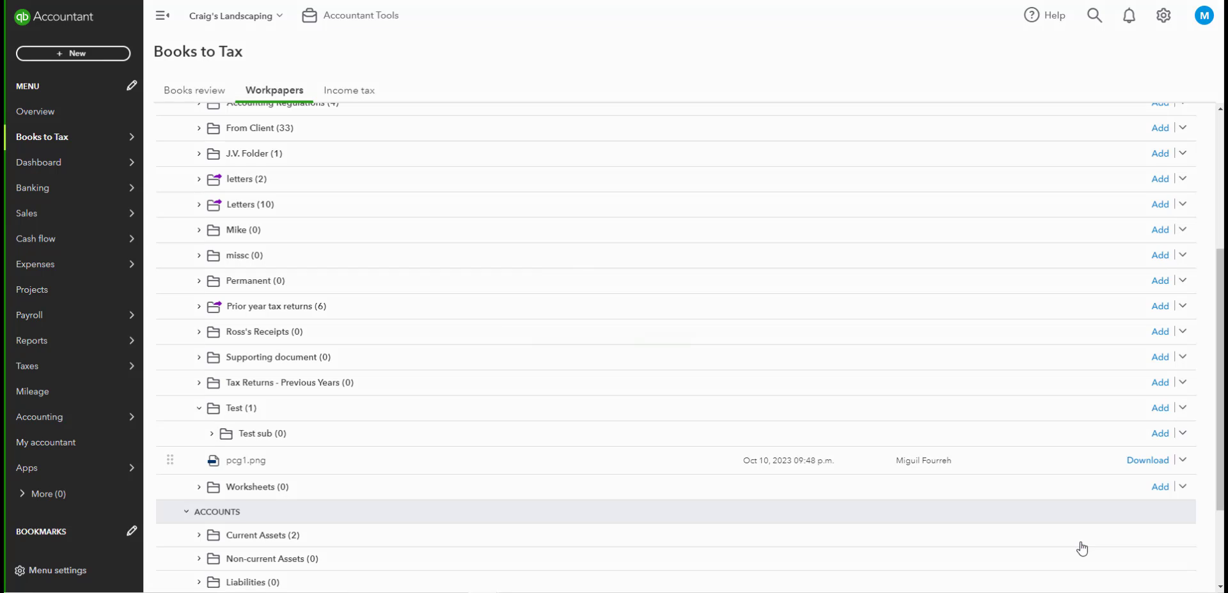
click(656, 351)
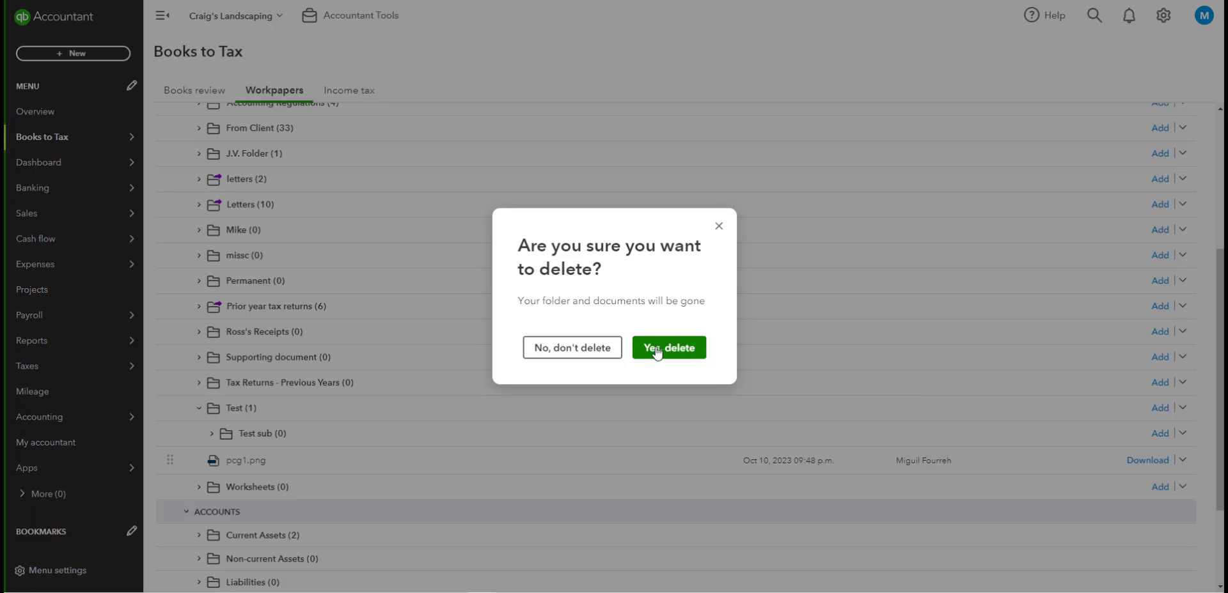
Mark the Test folder's files for carry forward, and unmark them again.
scroll(1179, 457, down, 1)
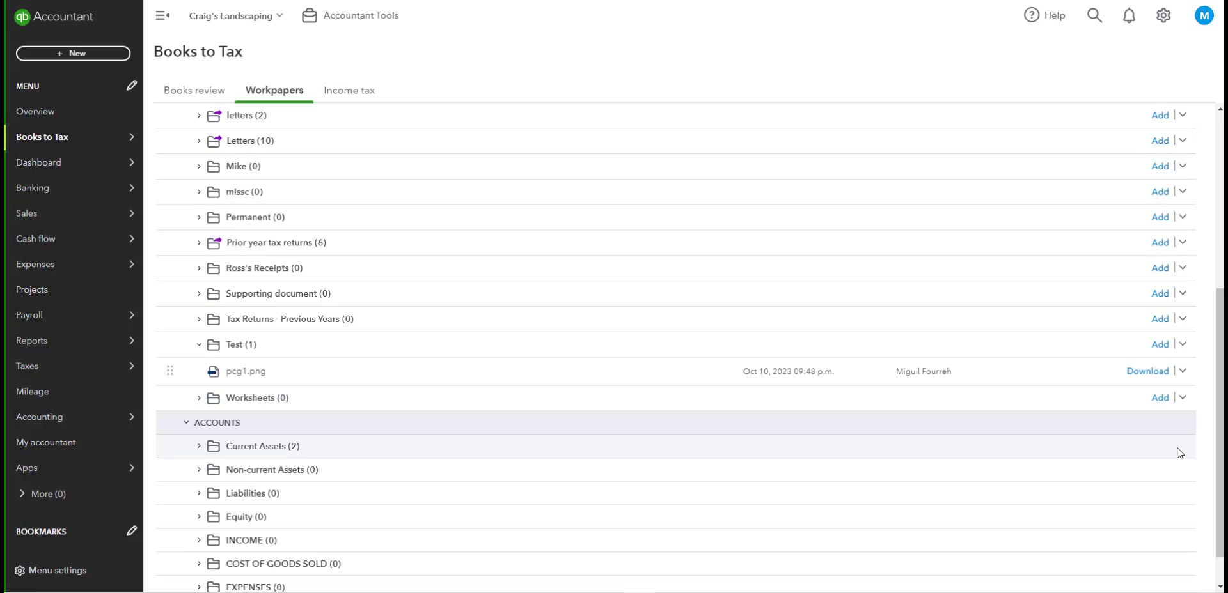
click(1183, 345)
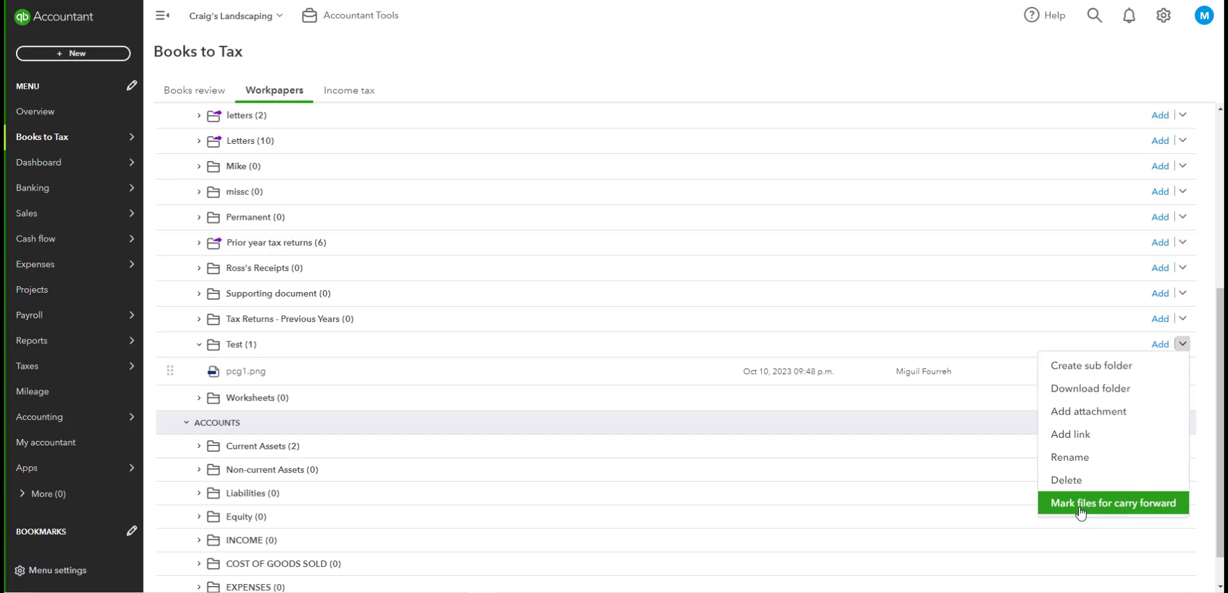
click(1146, 509)
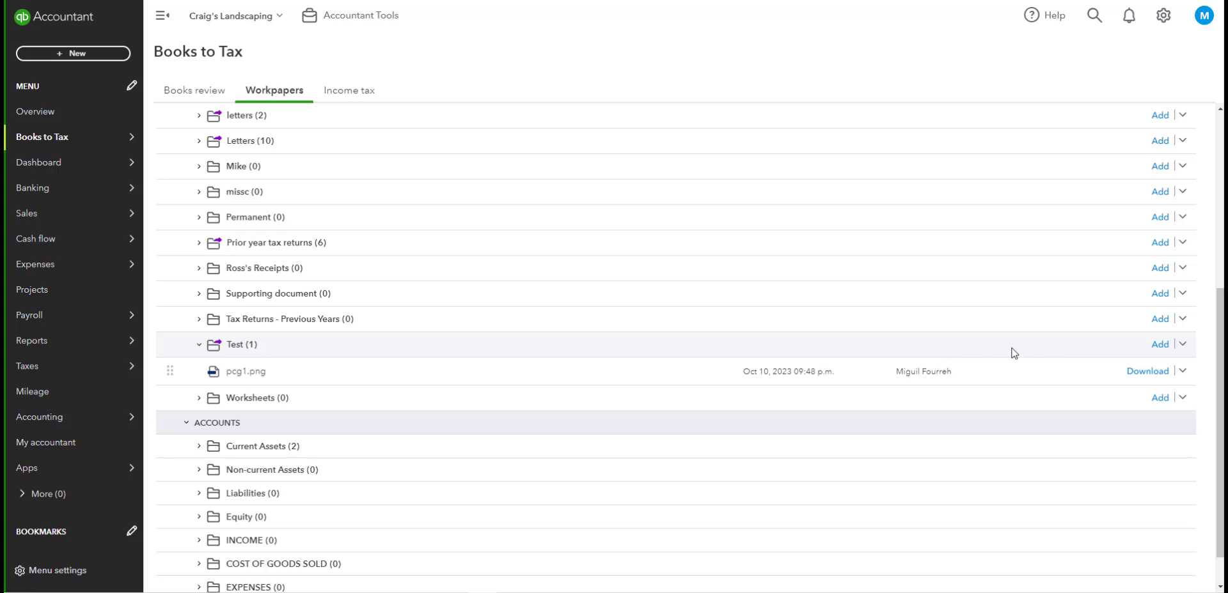
click(1183, 346)
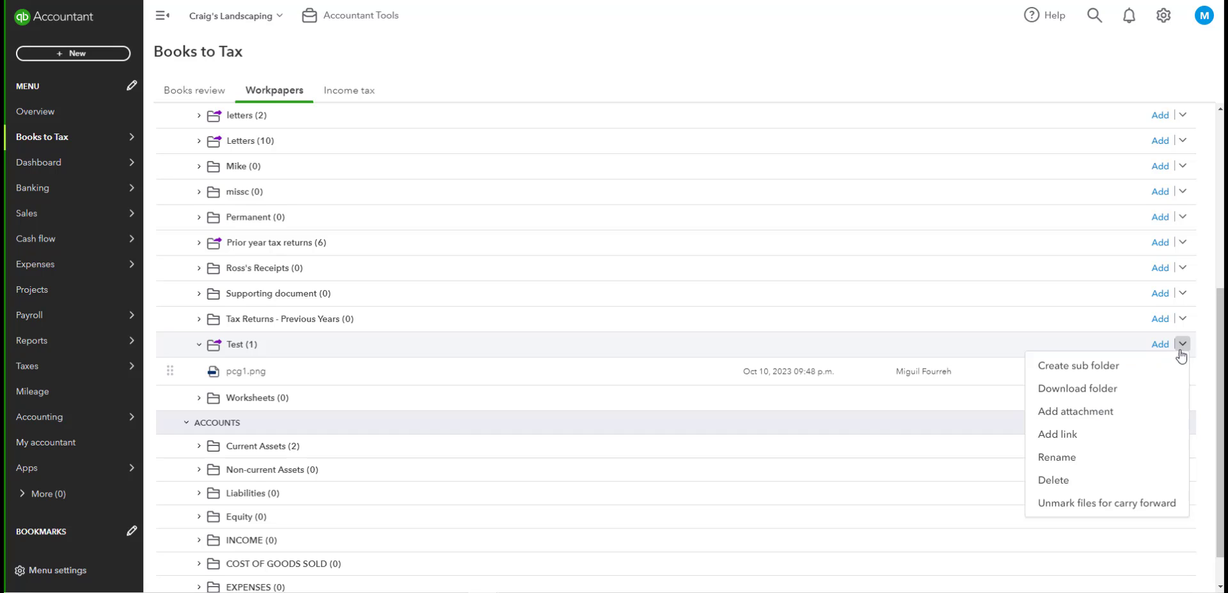
click(1097, 506)
Upload the Case summary picture from the Pictures folder into the 11120 Cash folder under Current Assets, and expand that folder.
scroll(501, 487, down, 1)
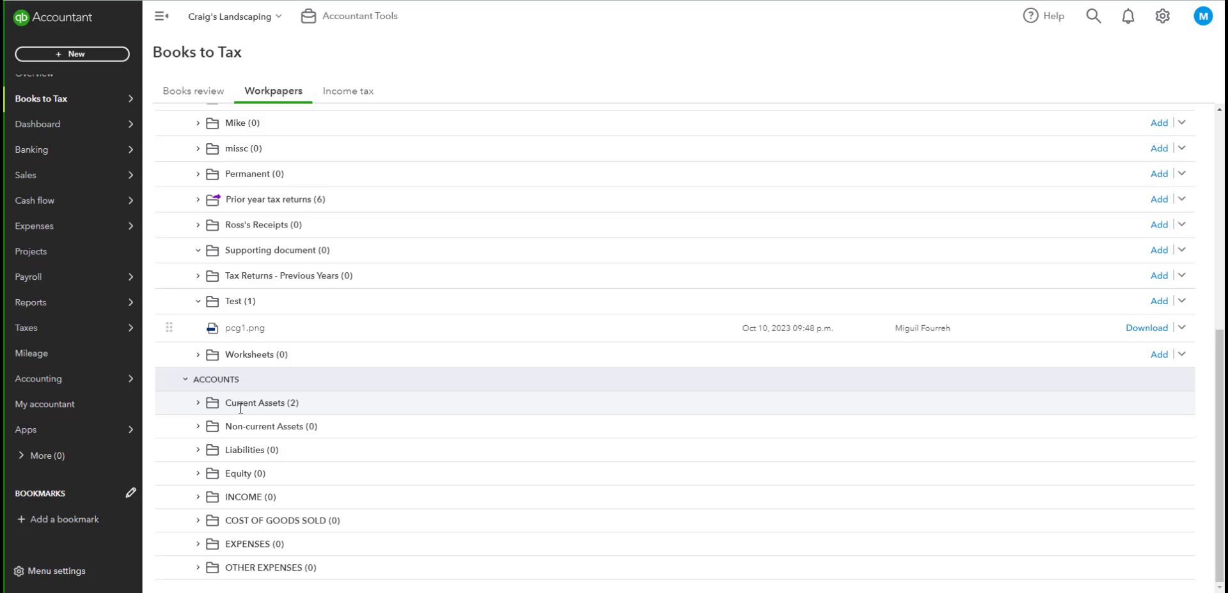
click(202, 408)
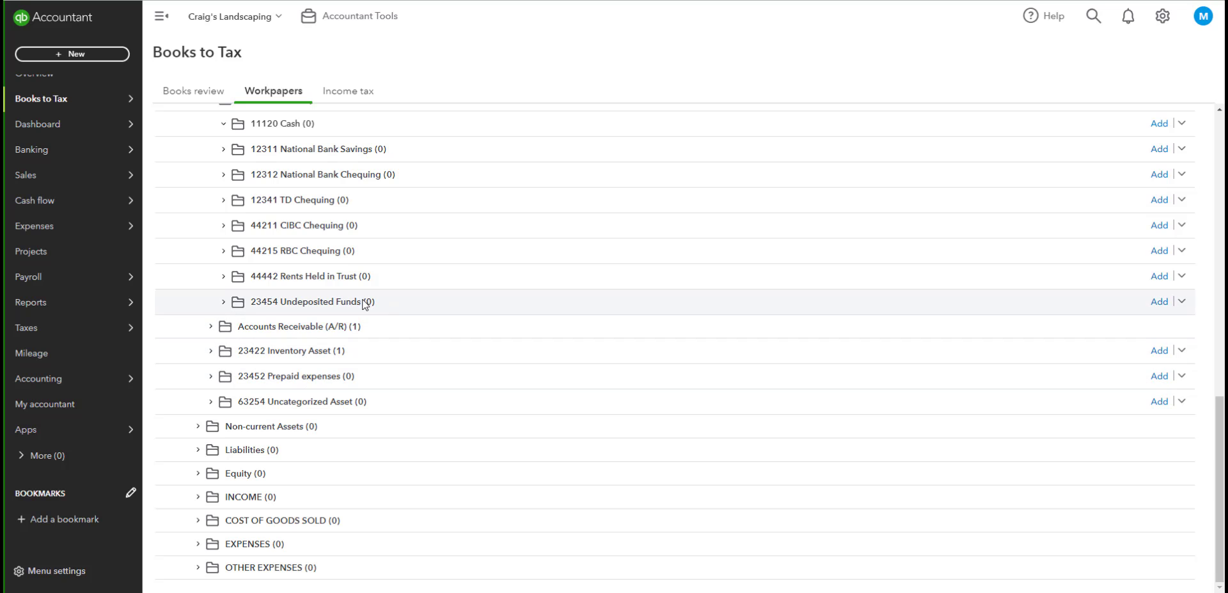
scroll(363, 303, up, 1)
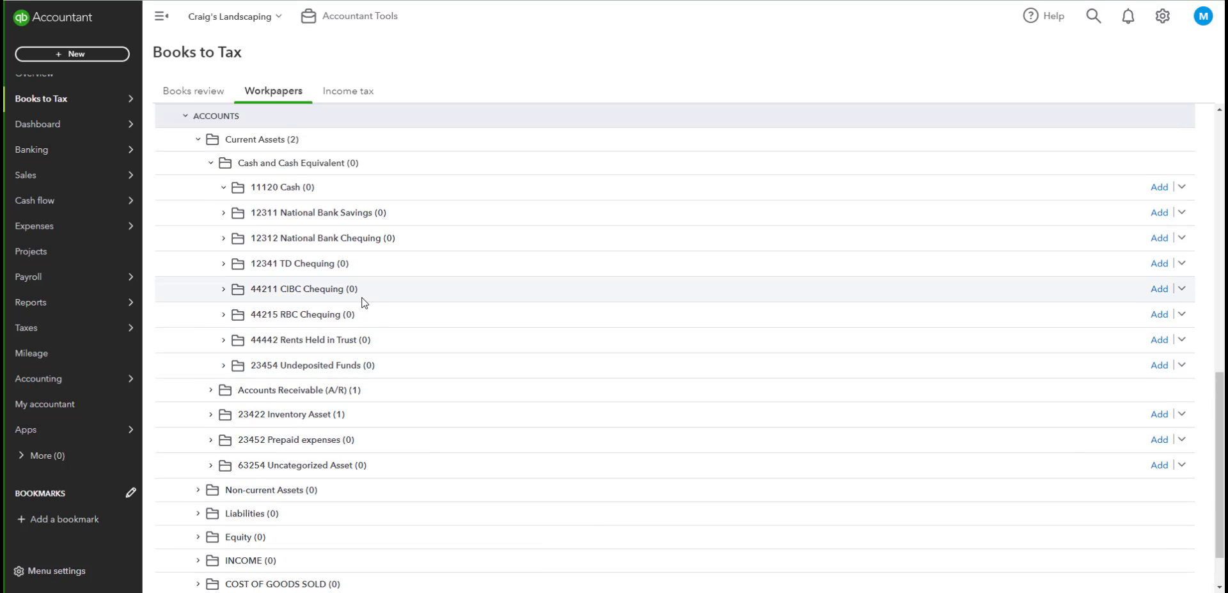
scroll(397, 337, up, 1)
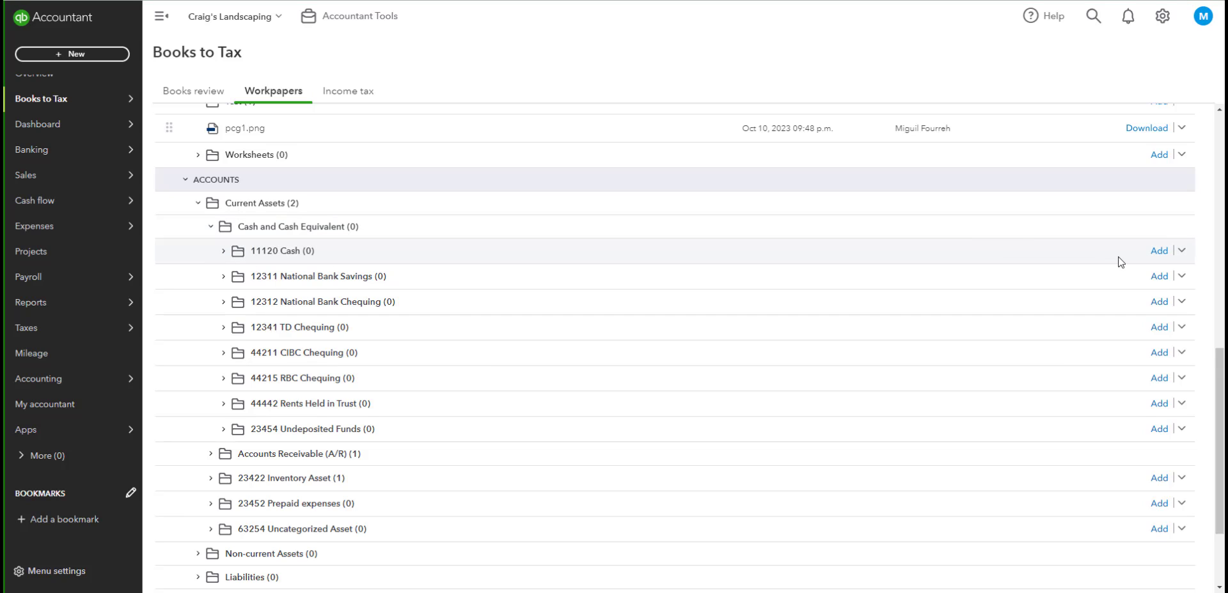
click(1159, 256)
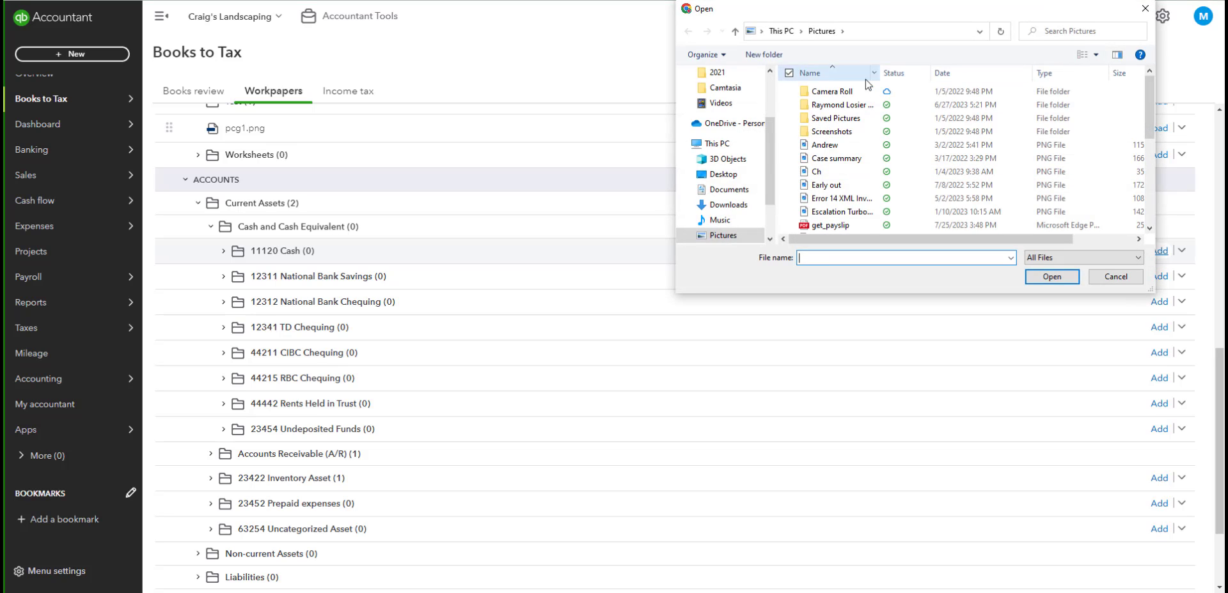
click(825, 145)
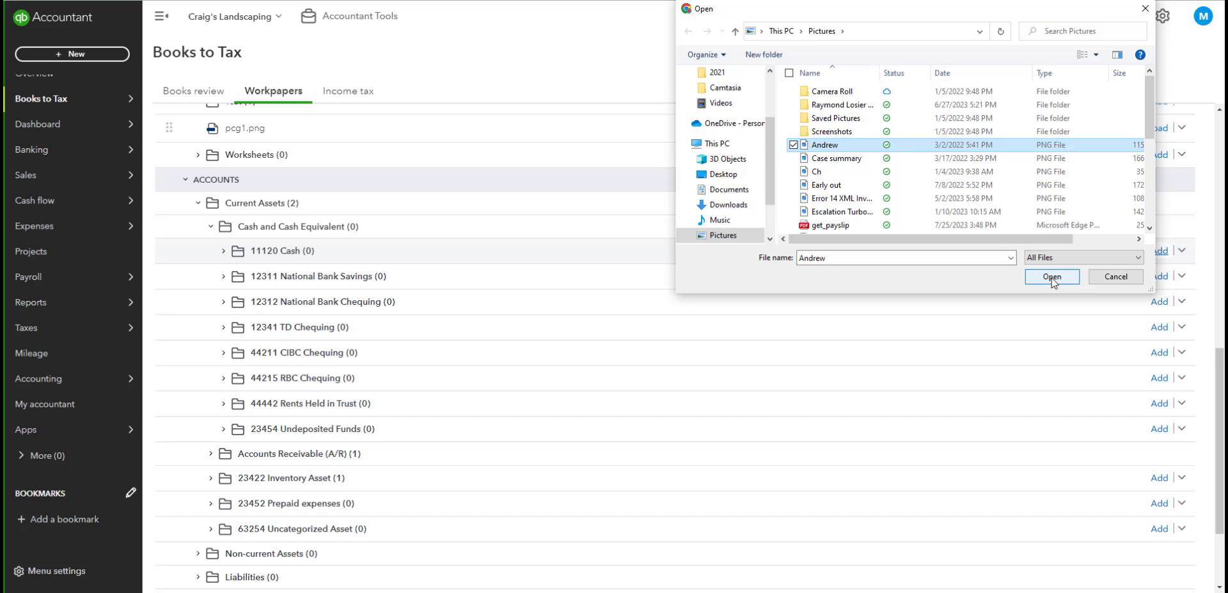
click(836, 158)
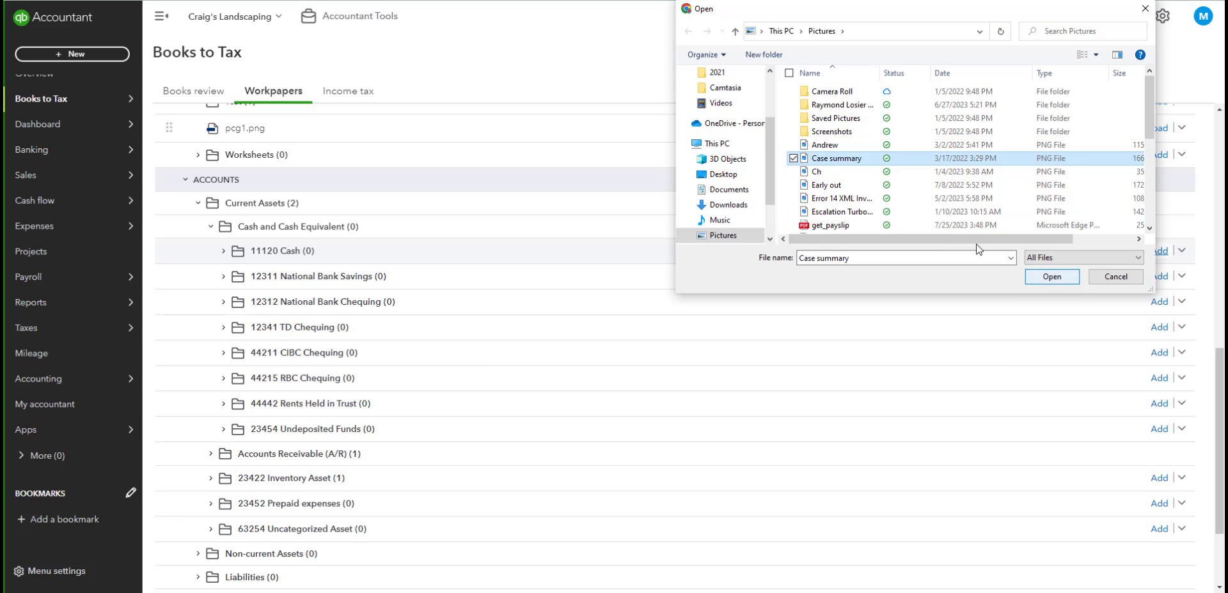
click(1051, 279)
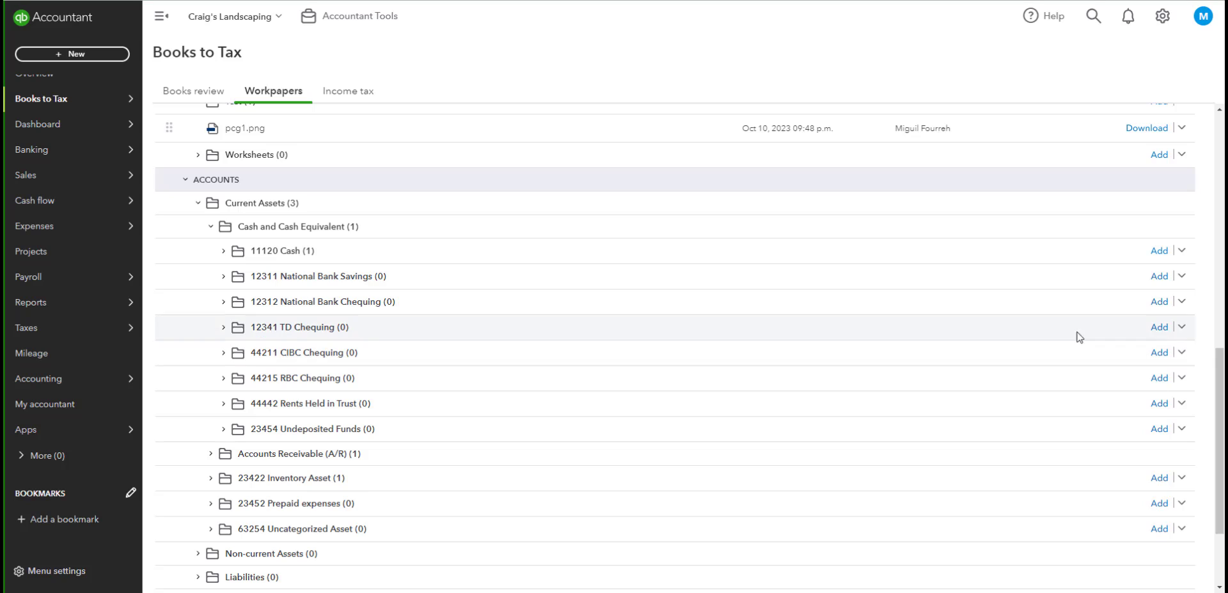
click(223, 251)
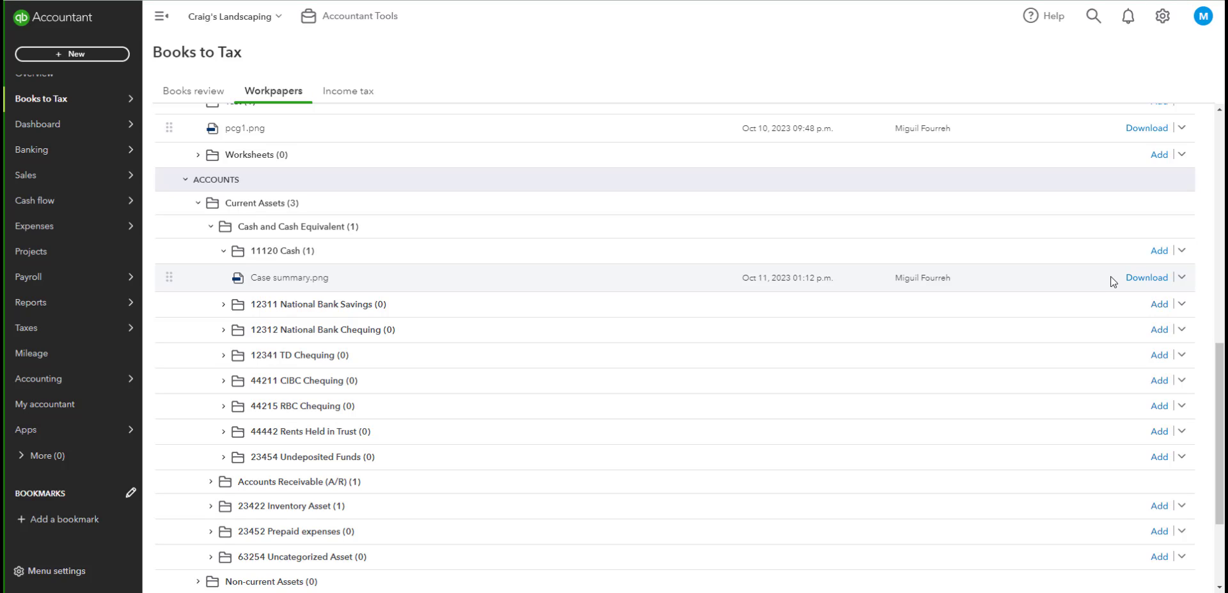
Check the actions available for Case summary.png, and mark the 11120 Cash folder's files for carry forward.
click(1182, 279)
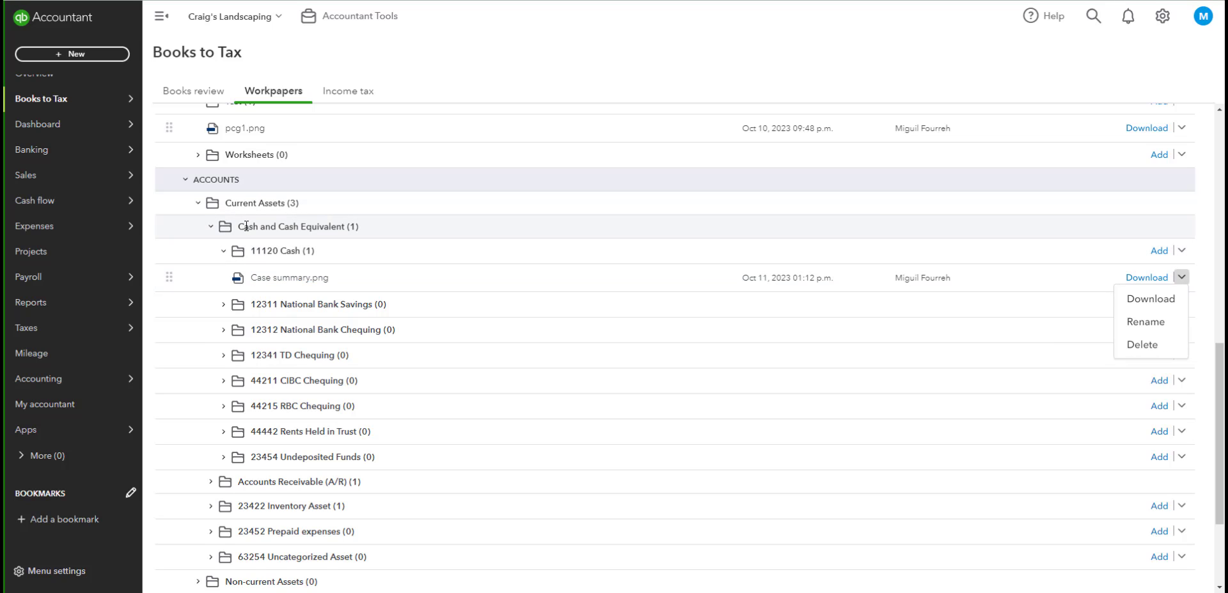
click(245, 255)
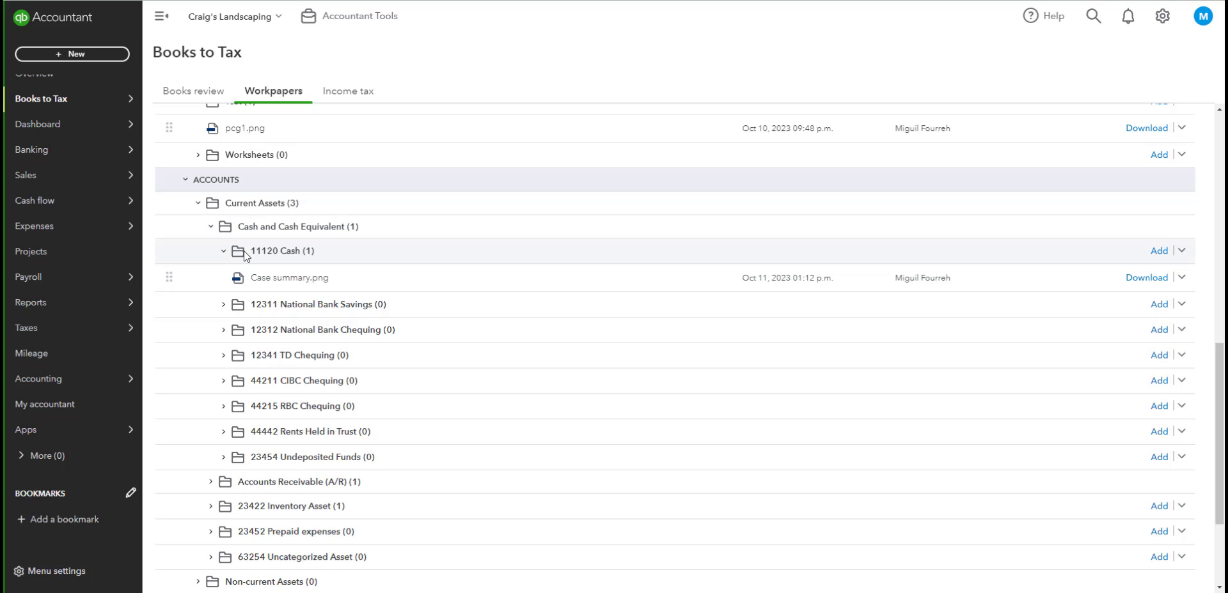
click(1181, 256)
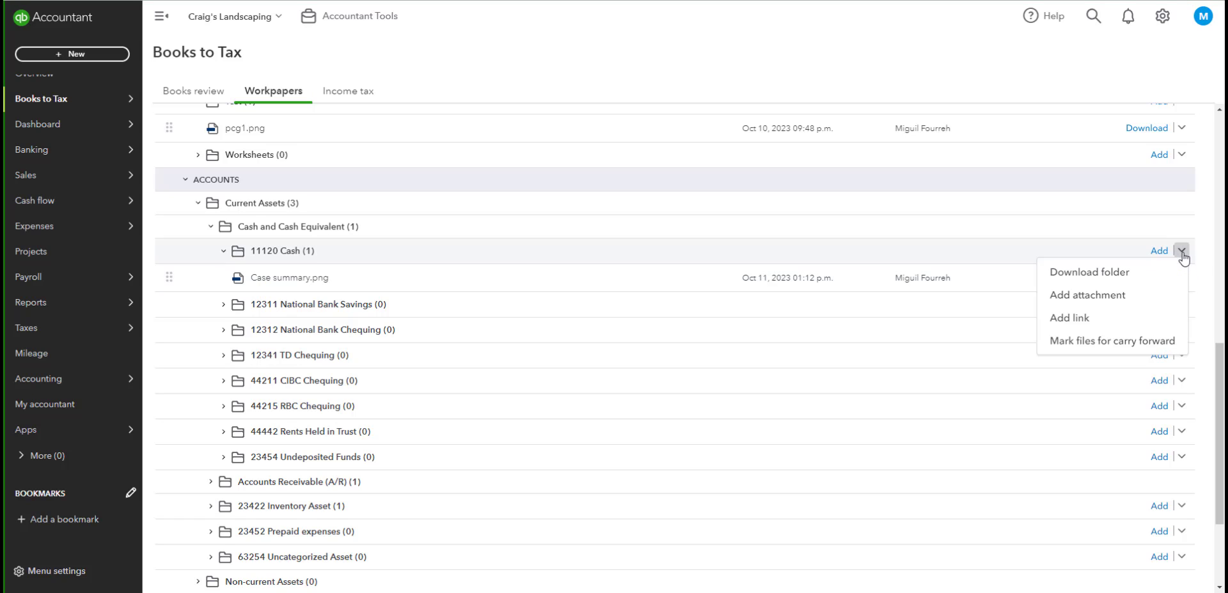
click(1101, 344)
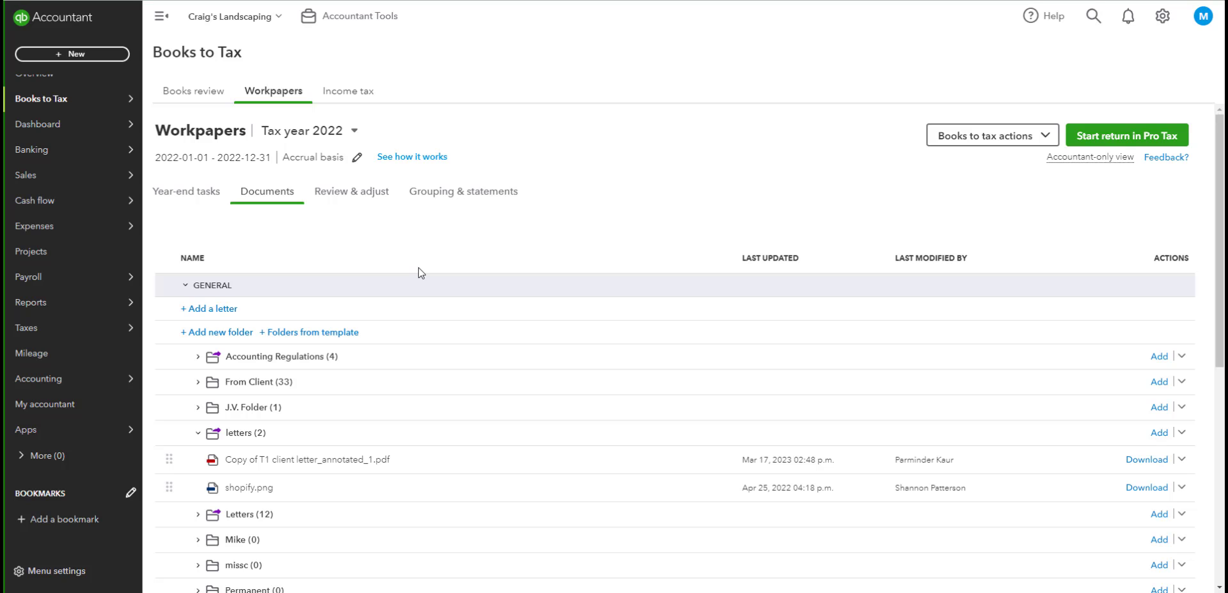
Open the Review & adjust balance sheet and check its print option and column reordering choices.
click(356, 199)
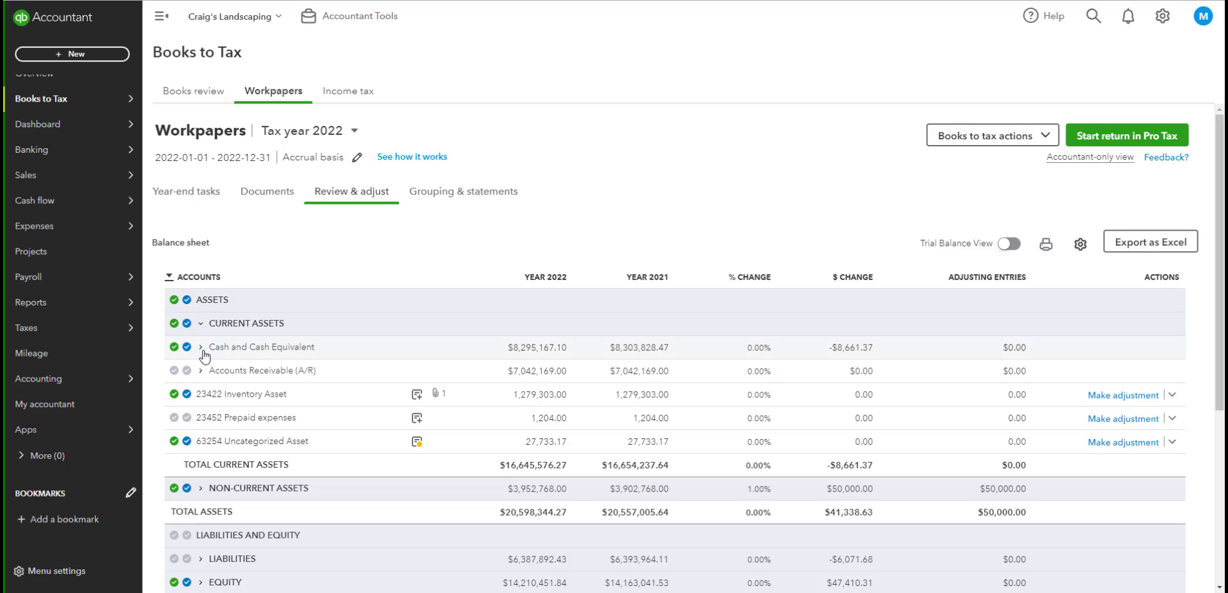
mouse_move(187, 351)
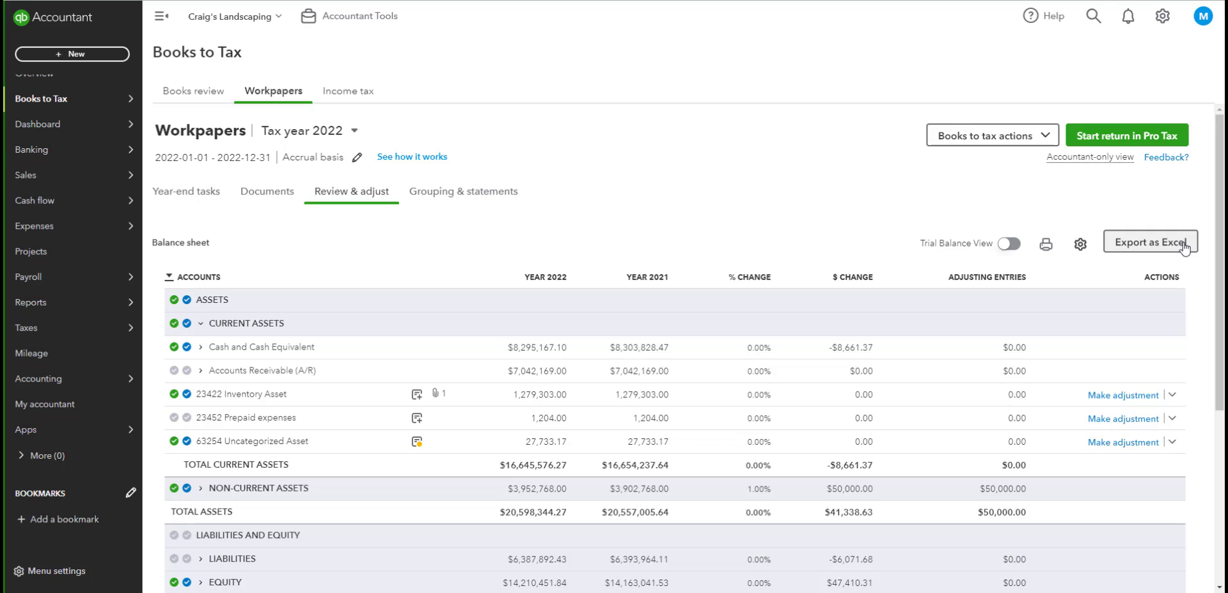
click(1046, 246)
click(302, 63)
click(1081, 247)
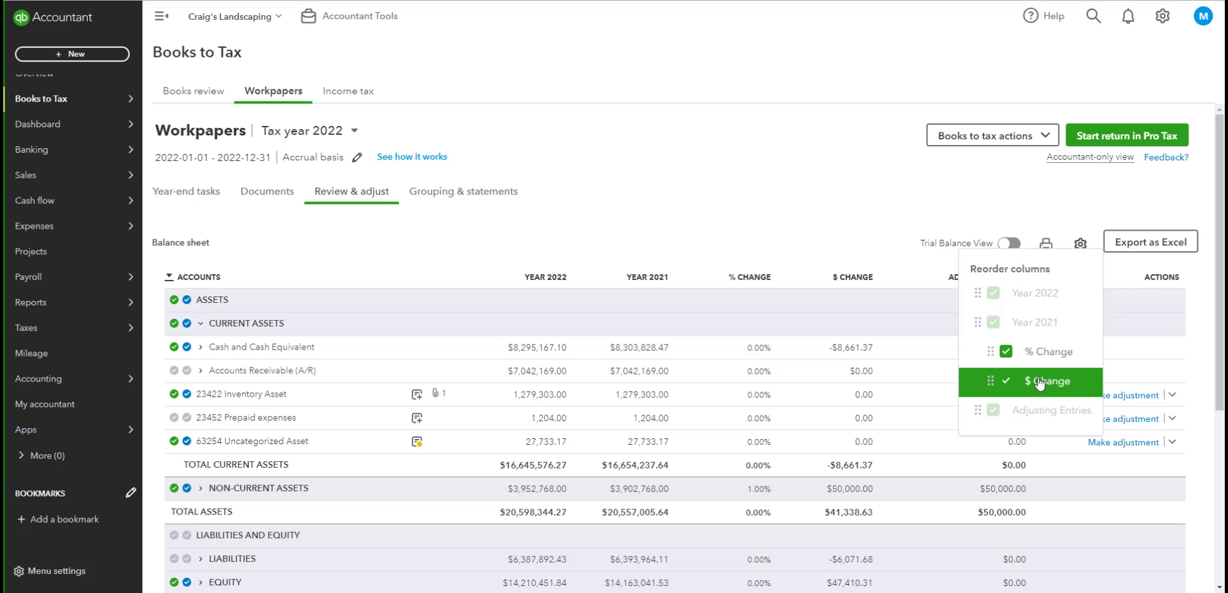
click(1059, 215)
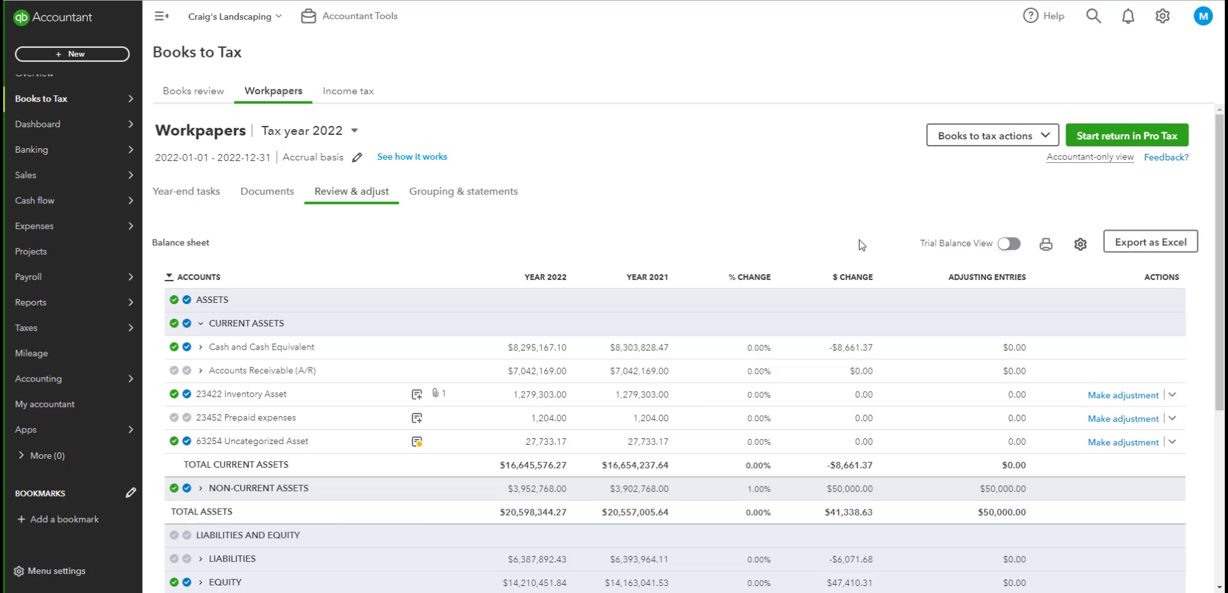
Check the attachments and links of 11120 Cash in the Trial Balance View, and return to the standard balance sheet view.
click(1009, 244)
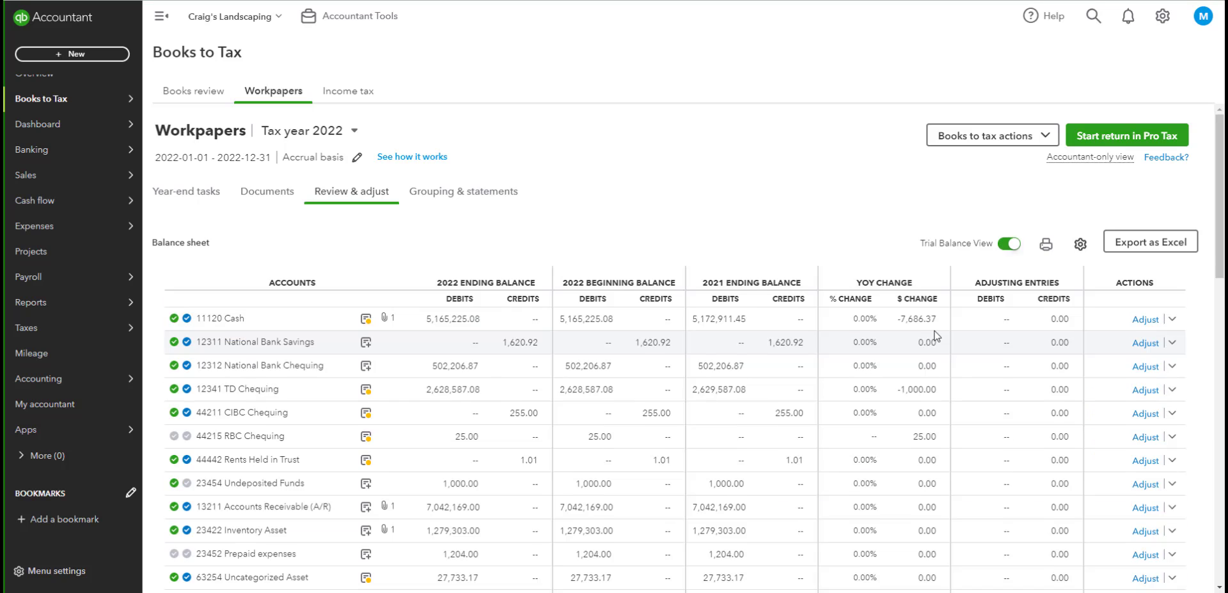
scroll(976, 313, down, 2)
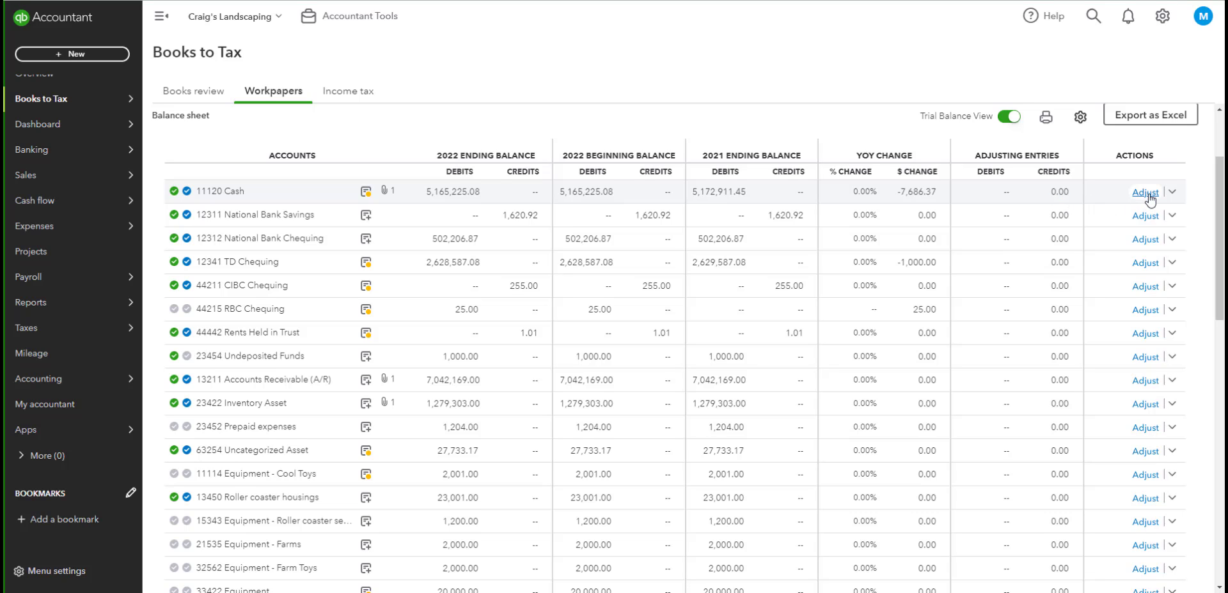
click(1171, 193)
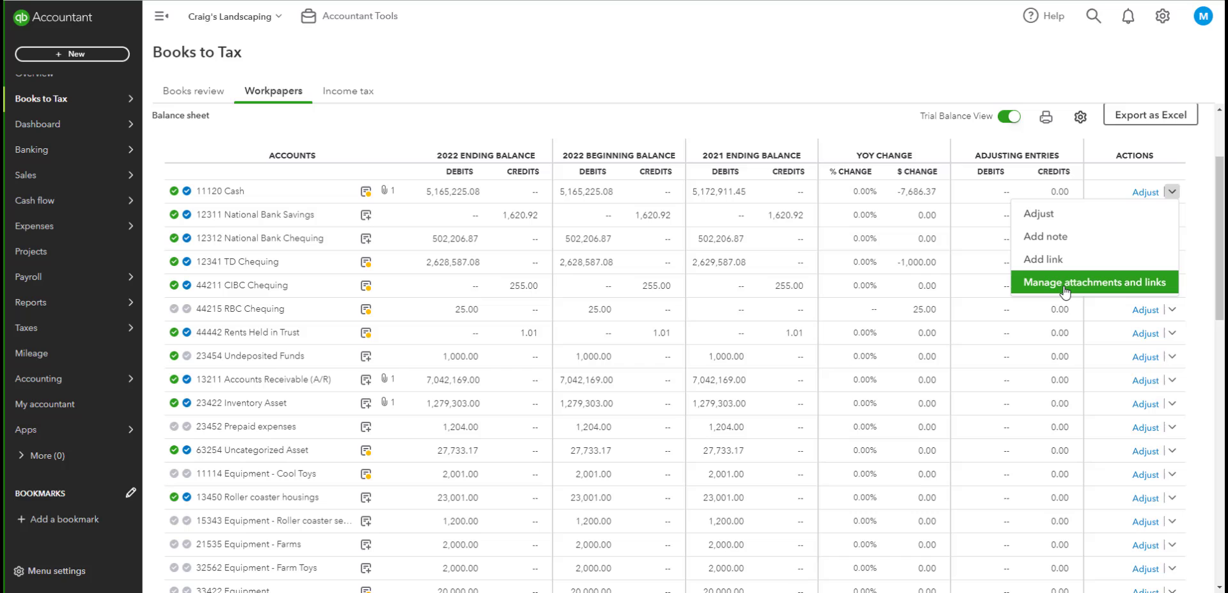
click(1131, 290)
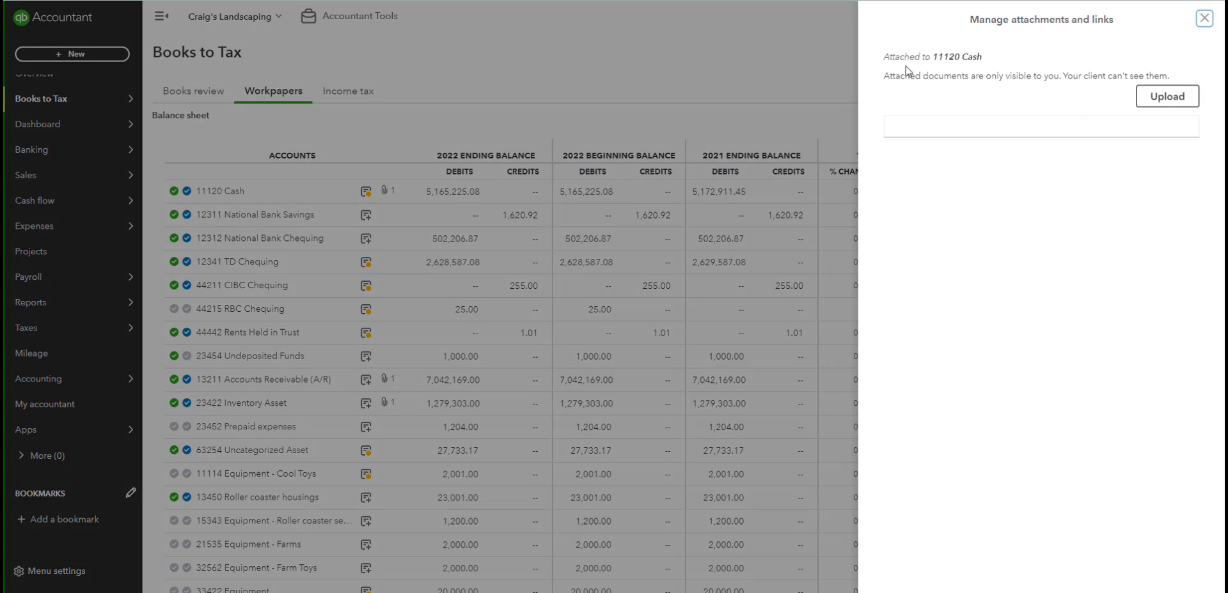
key(Escape)
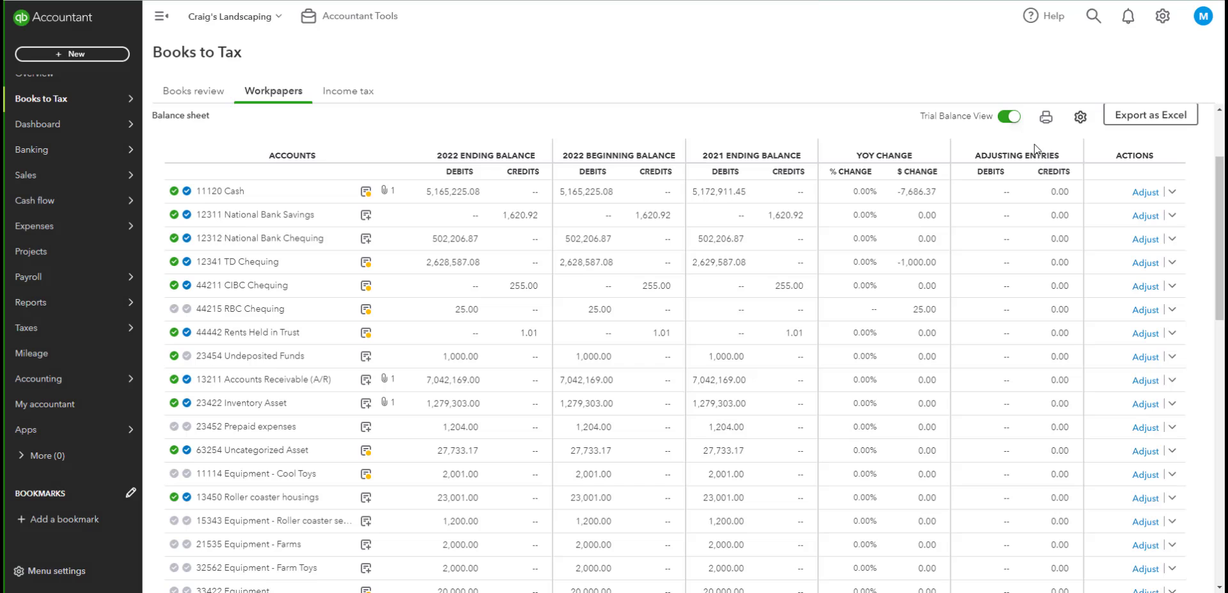
click(1013, 119)
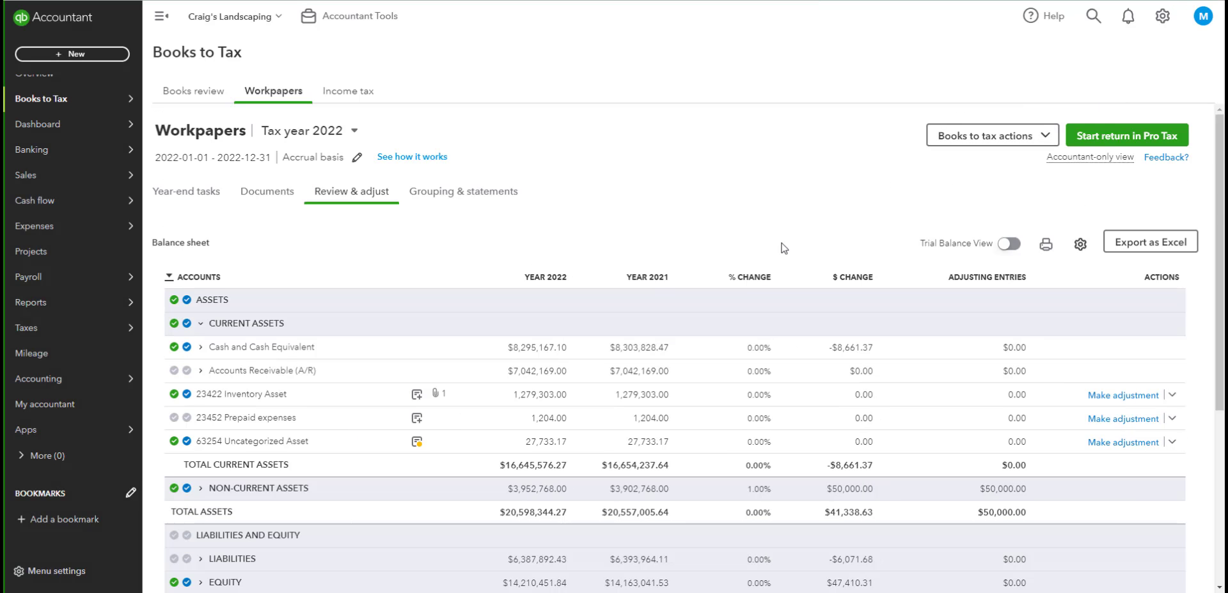
Check the actions available for 23422 Inventory Asset under Current Assets, including managing its attachments and links.
scroll(782, 250, down, 1)
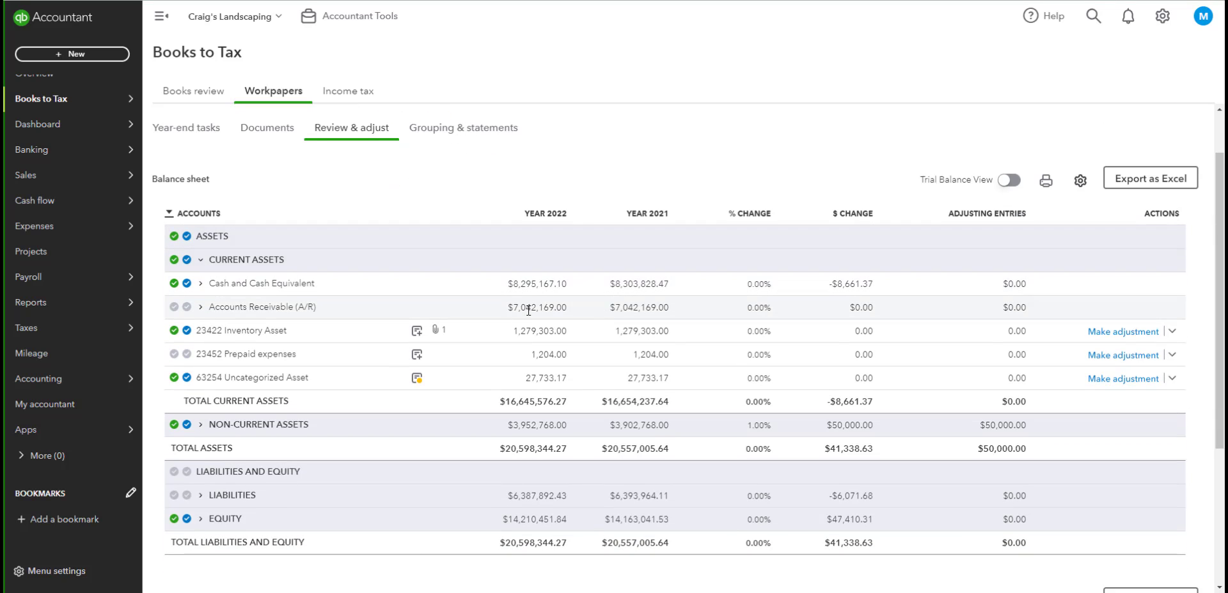
scroll(414, 324, down, 2)
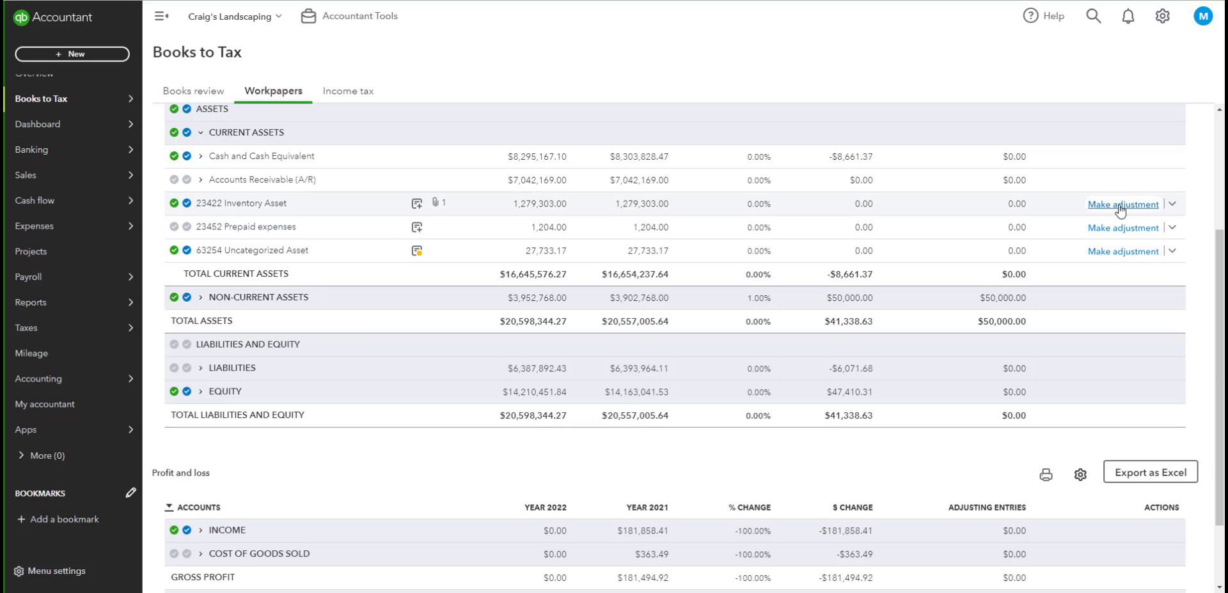
click(1173, 204)
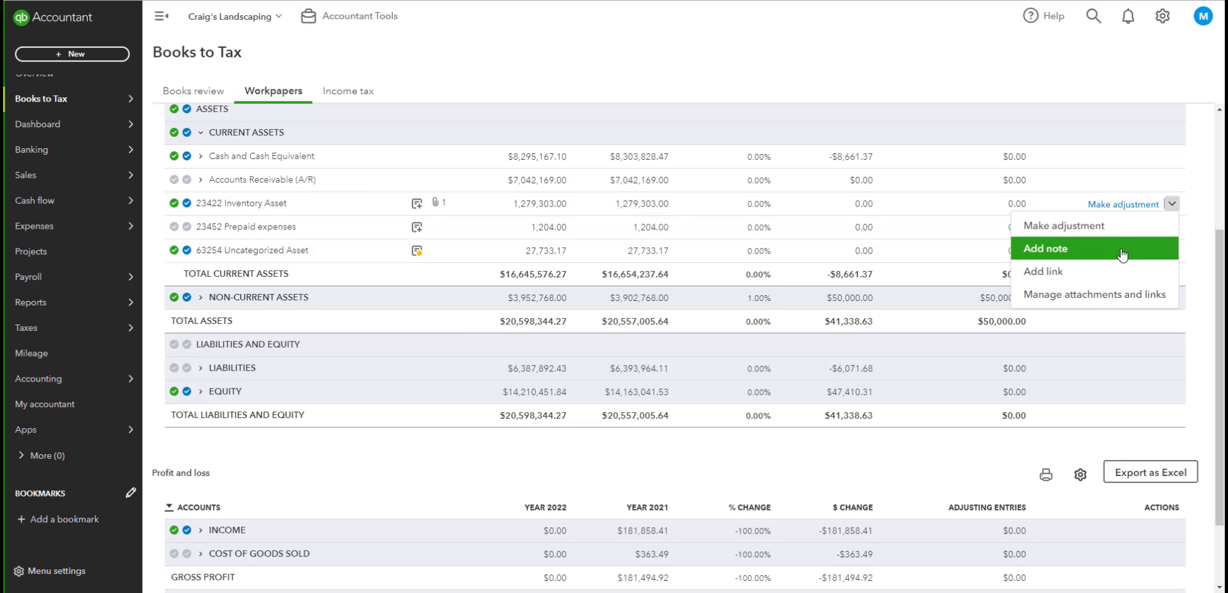
click(1106, 298)
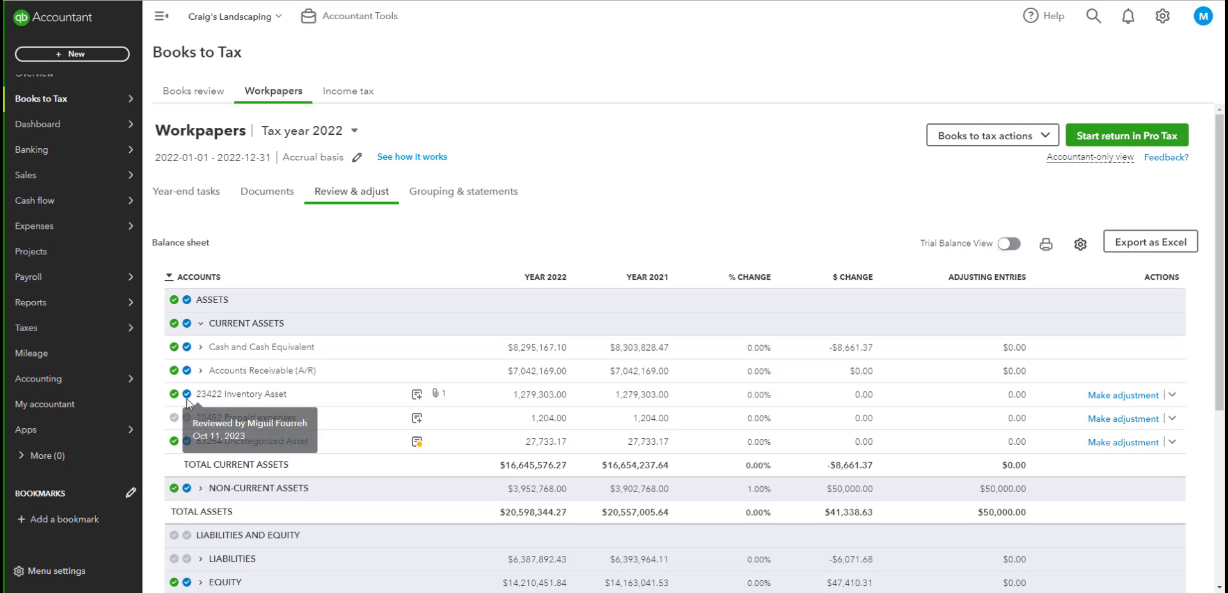
Post the team note "Fix the 23422 Inventory asset" on the 23422 Inventory Asset account and reopen it for reading.
click(416, 395)
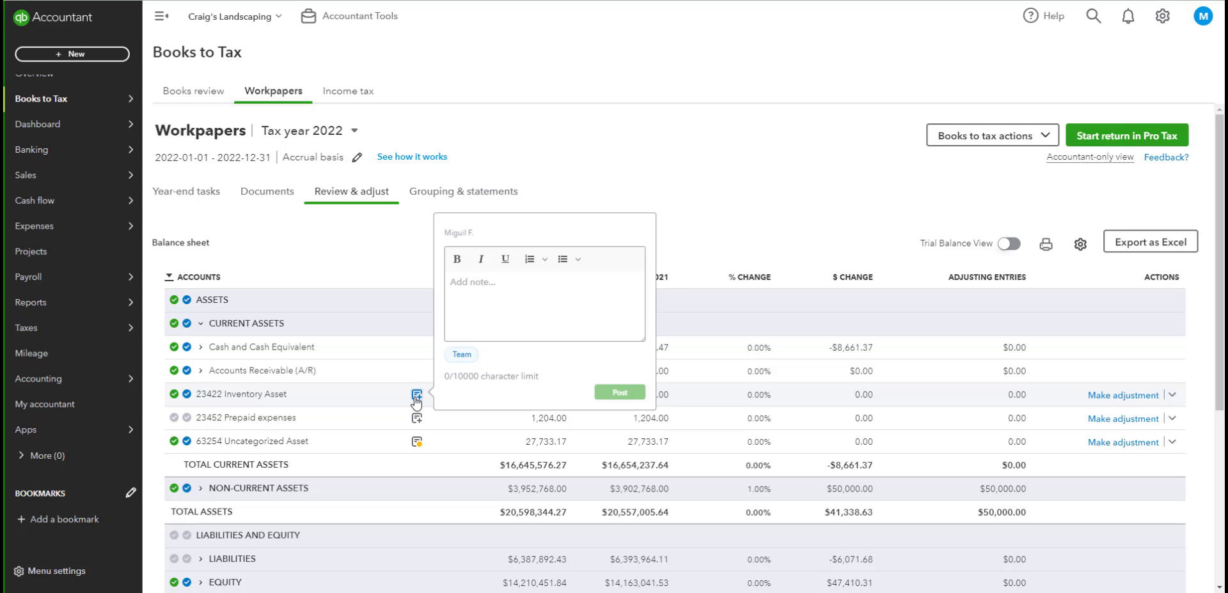
click(1180, 424)
click(1152, 464)
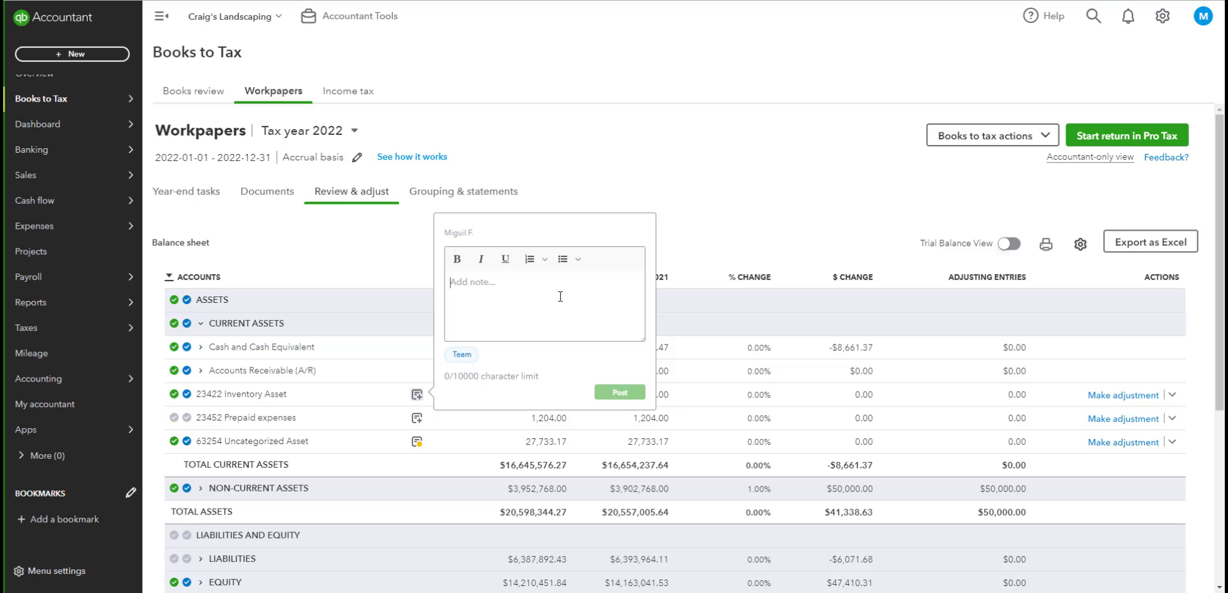
text(Fix the 23422 Inventory asset)
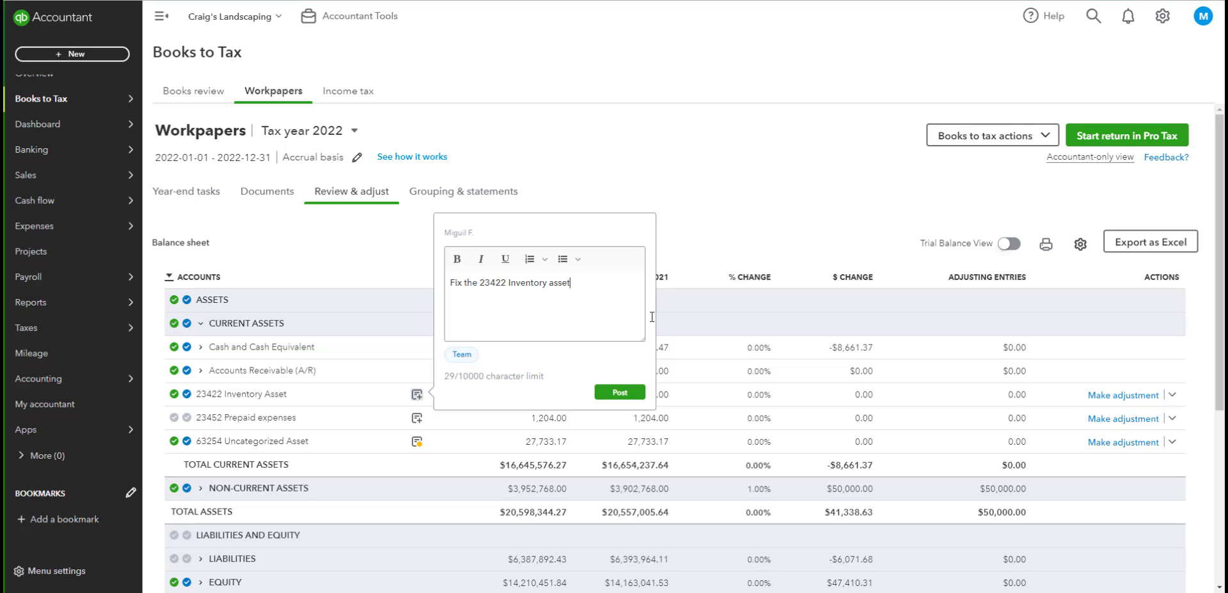
click(627, 397)
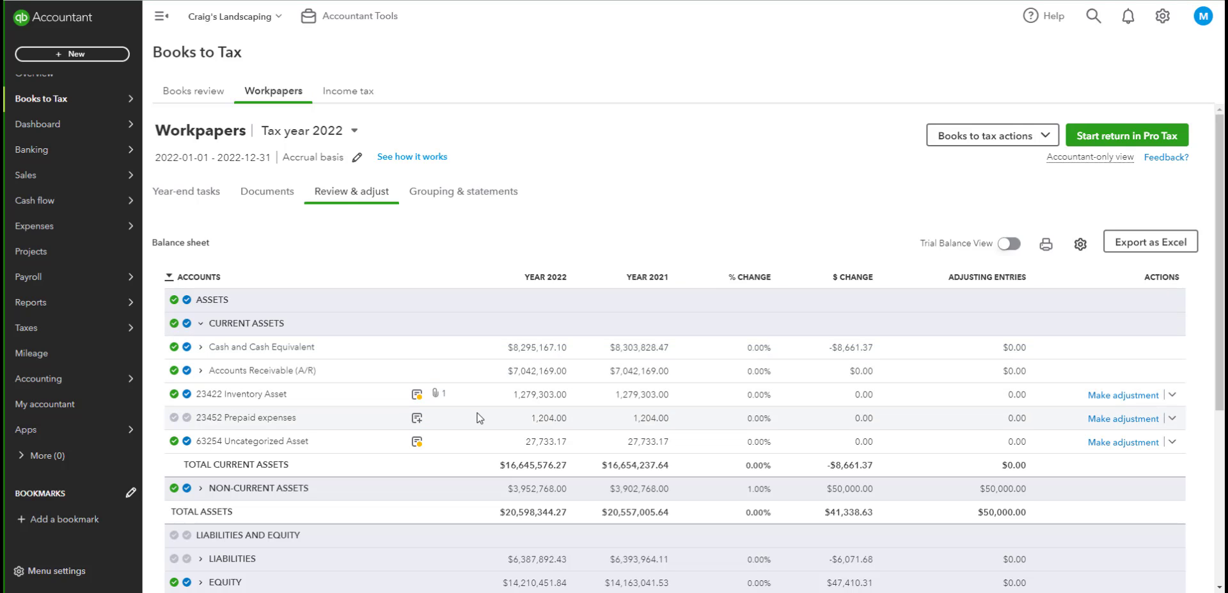
click(417, 396)
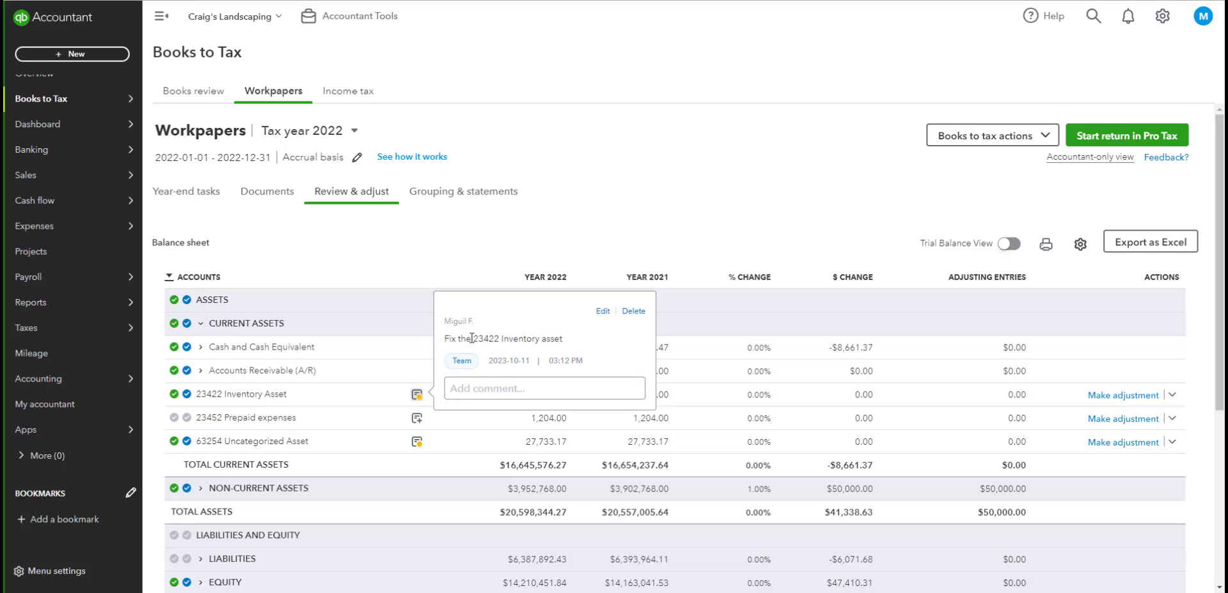
Mark the 23422 Inventory Asset account as prepared and as reviewed.
scroll(281, 259, down, 3)
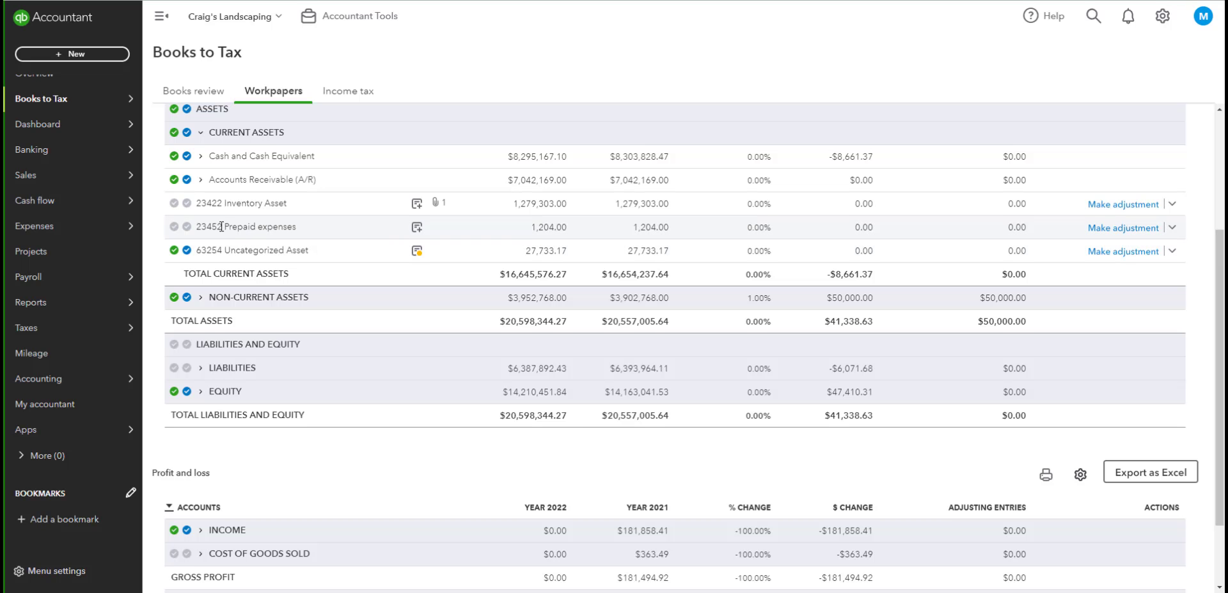
scroll(221, 227, up, 1)
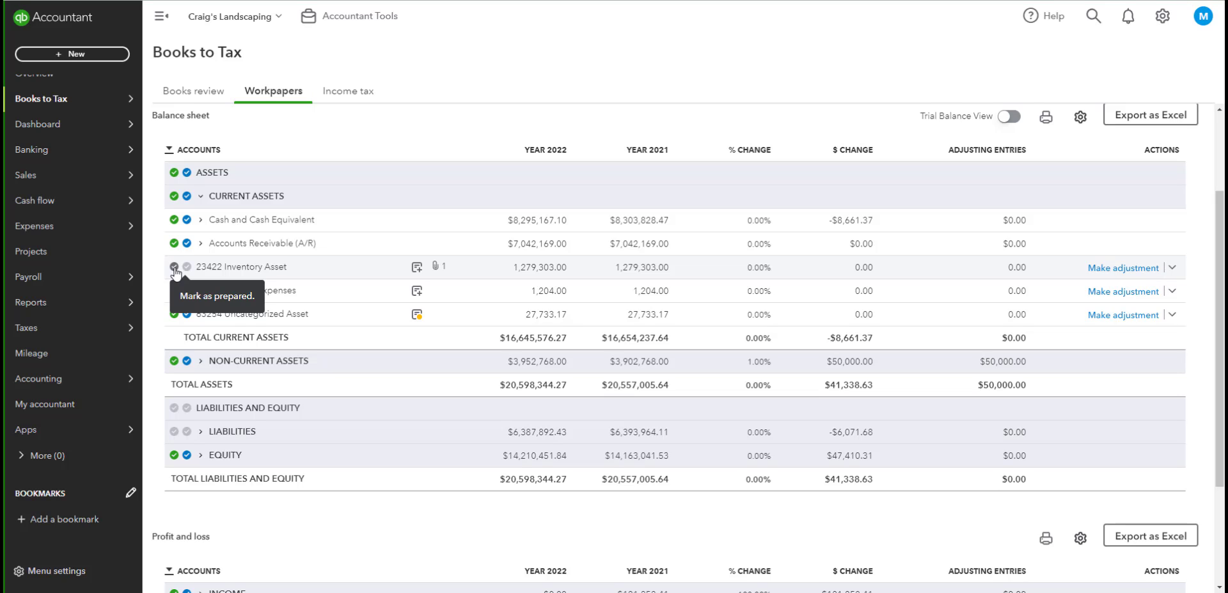
click(174, 268)
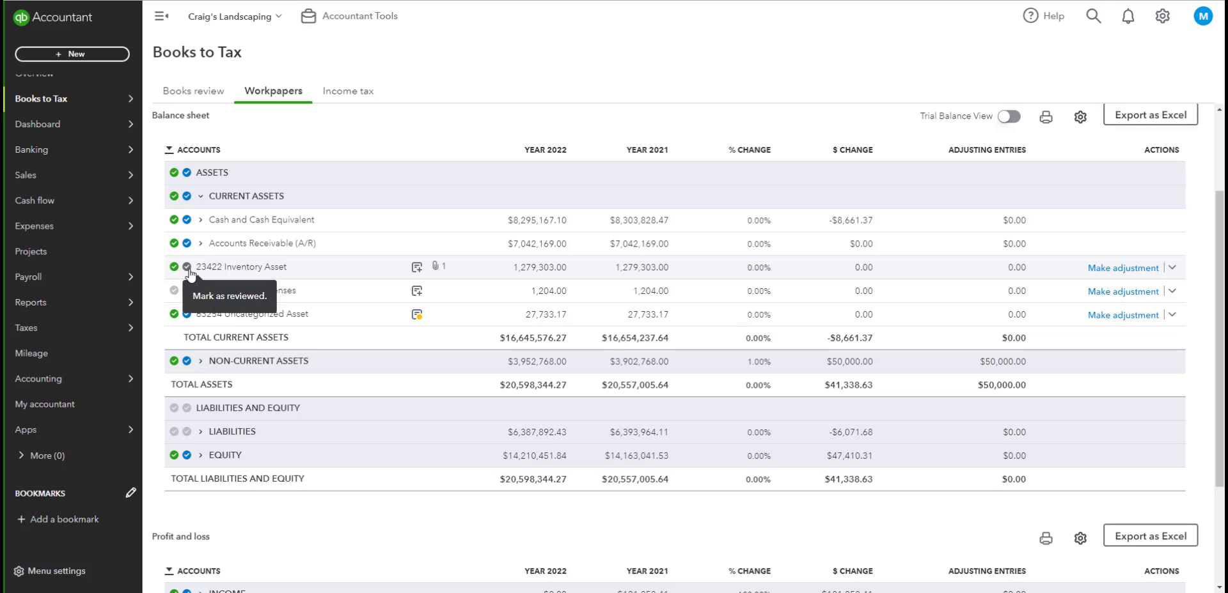
click(187, 267)
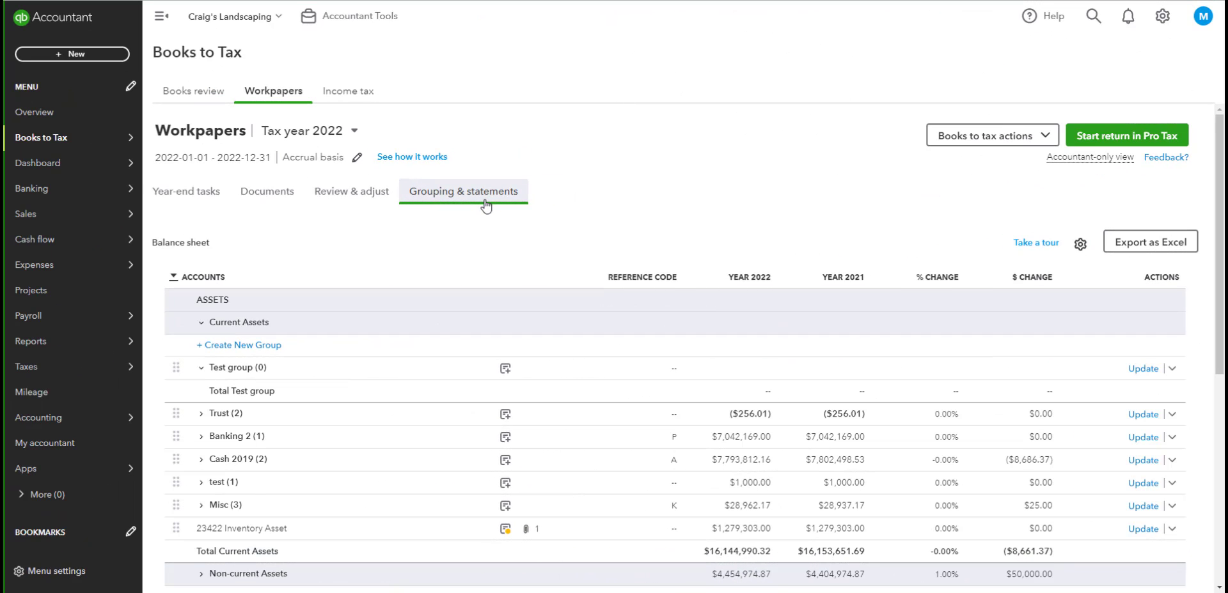
Look over the Grouping & statements balance sheet and the new group form for Current Assets, leaving the form without saving.
scroll(505, 371, down, 3)
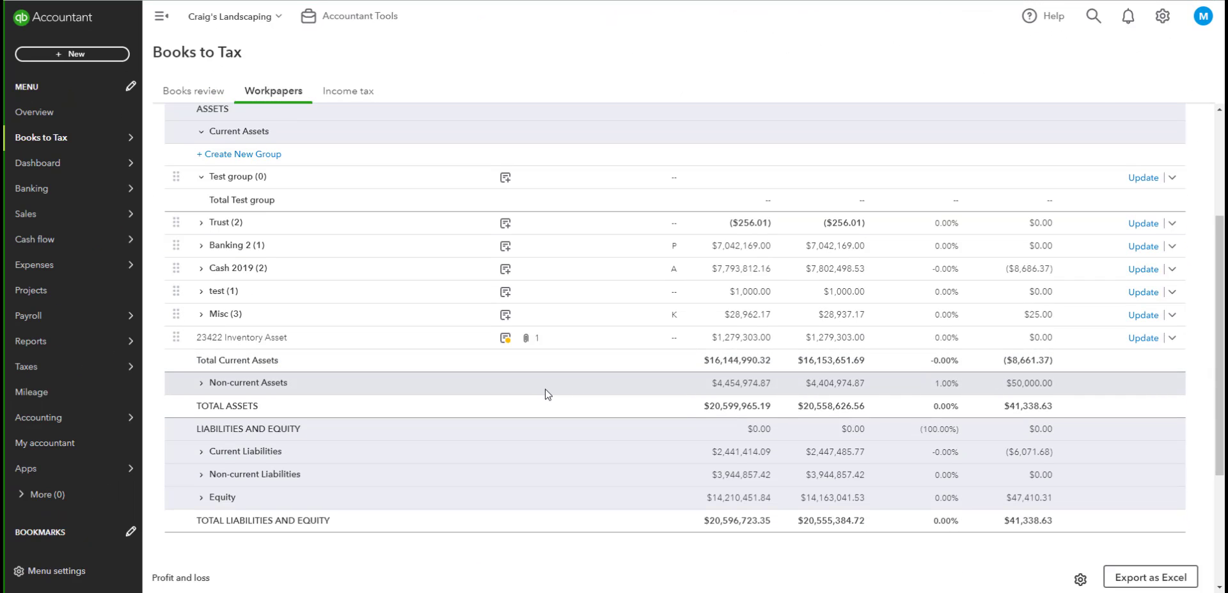
scroll(544, 389, down, 1)
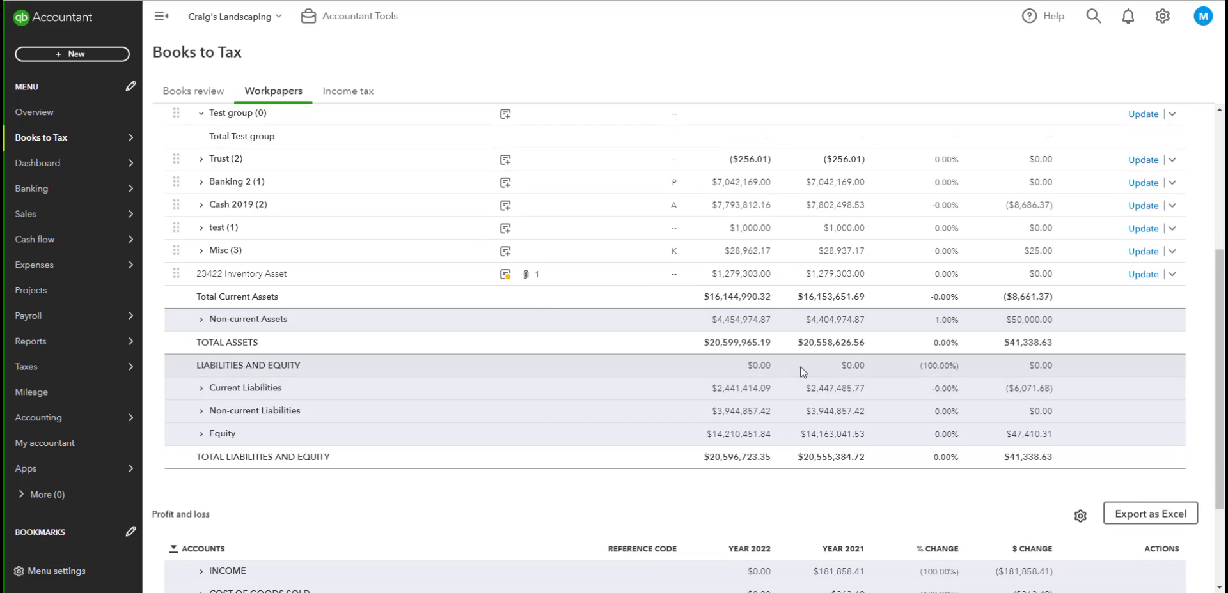
scroll(911, 368, up, 2)
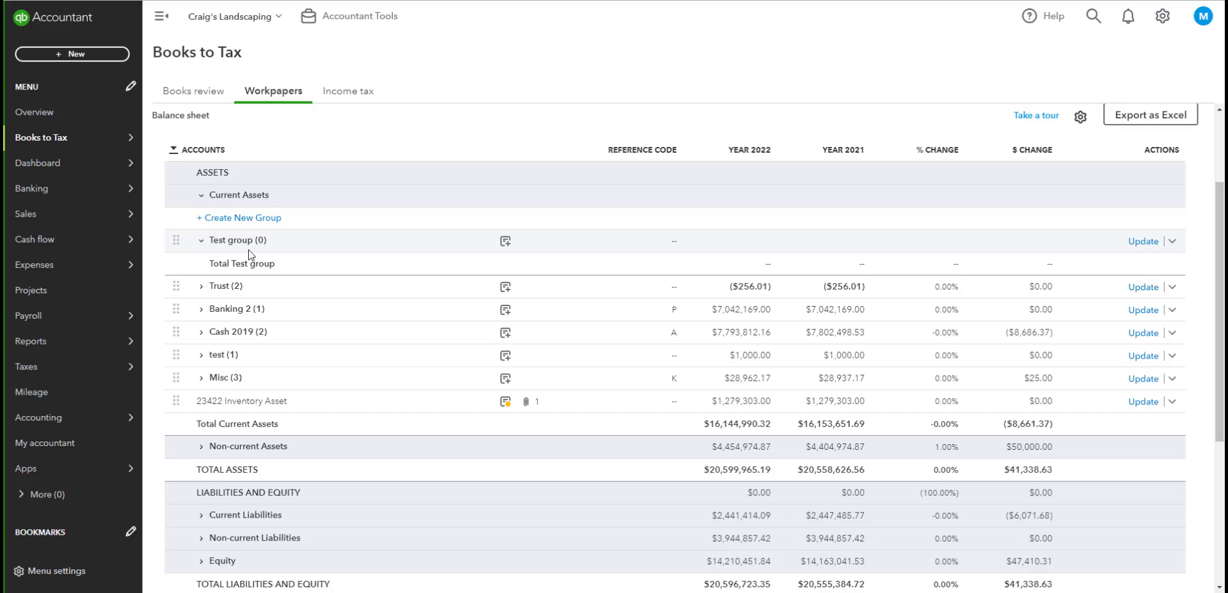
click(209, 222)
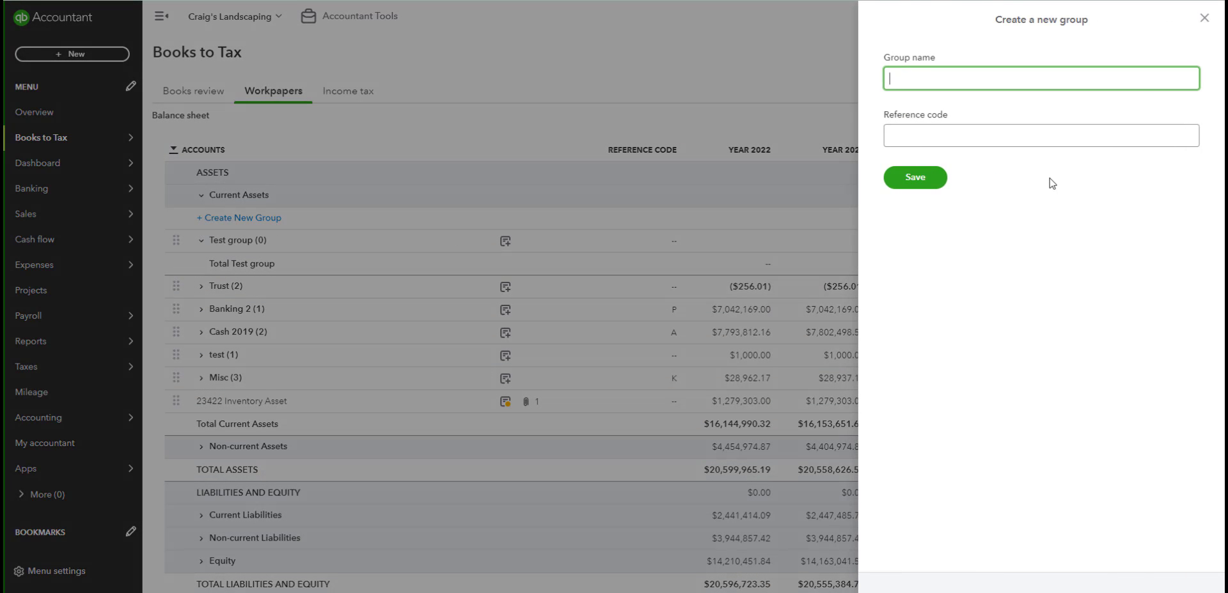
click(972, 72)
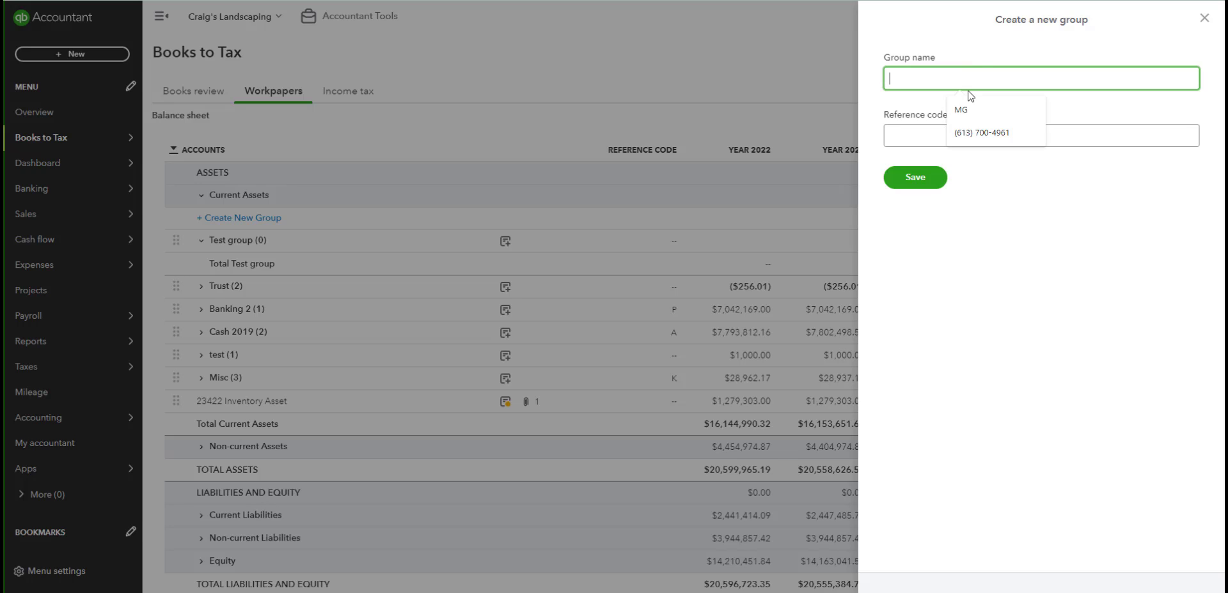
click(950, 137)
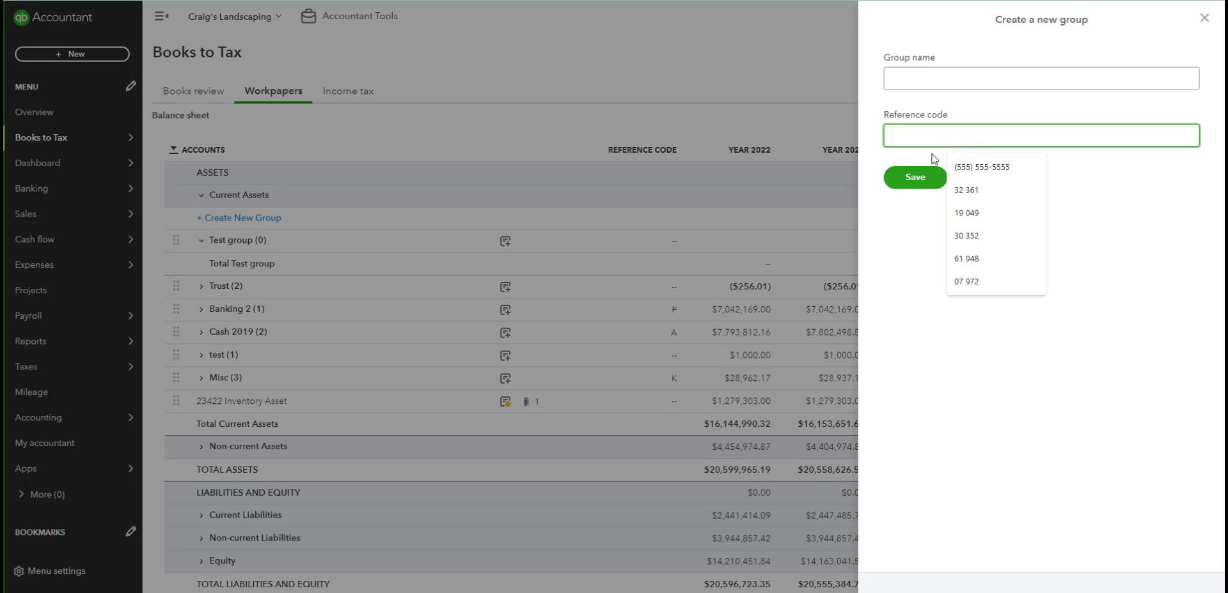
click(919, 250)
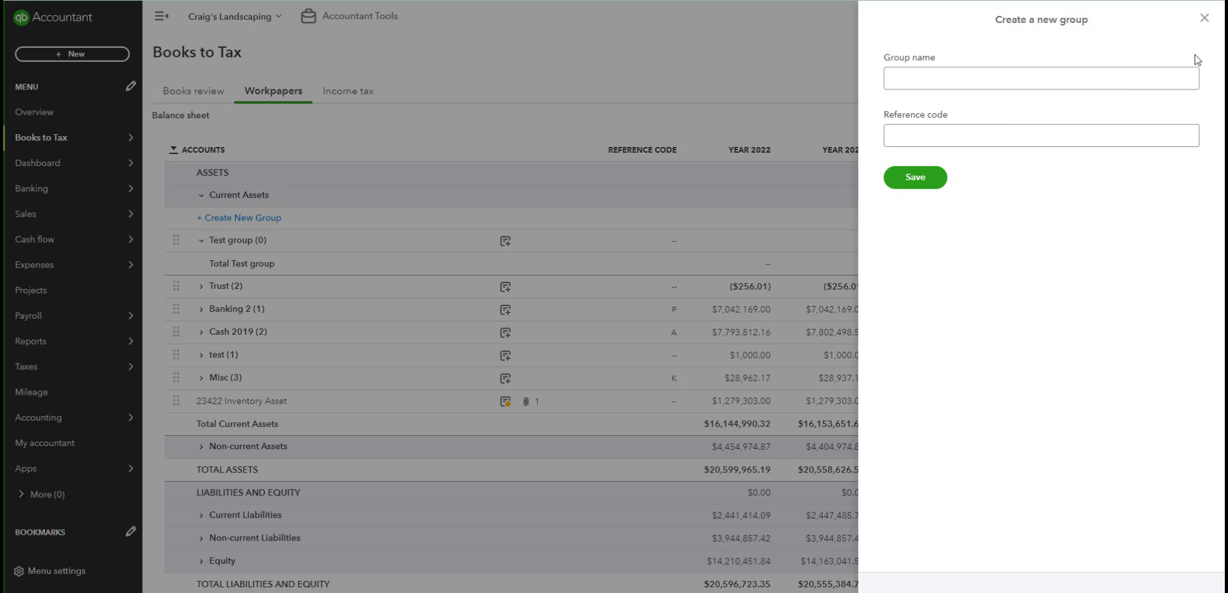
click(1204, 19)
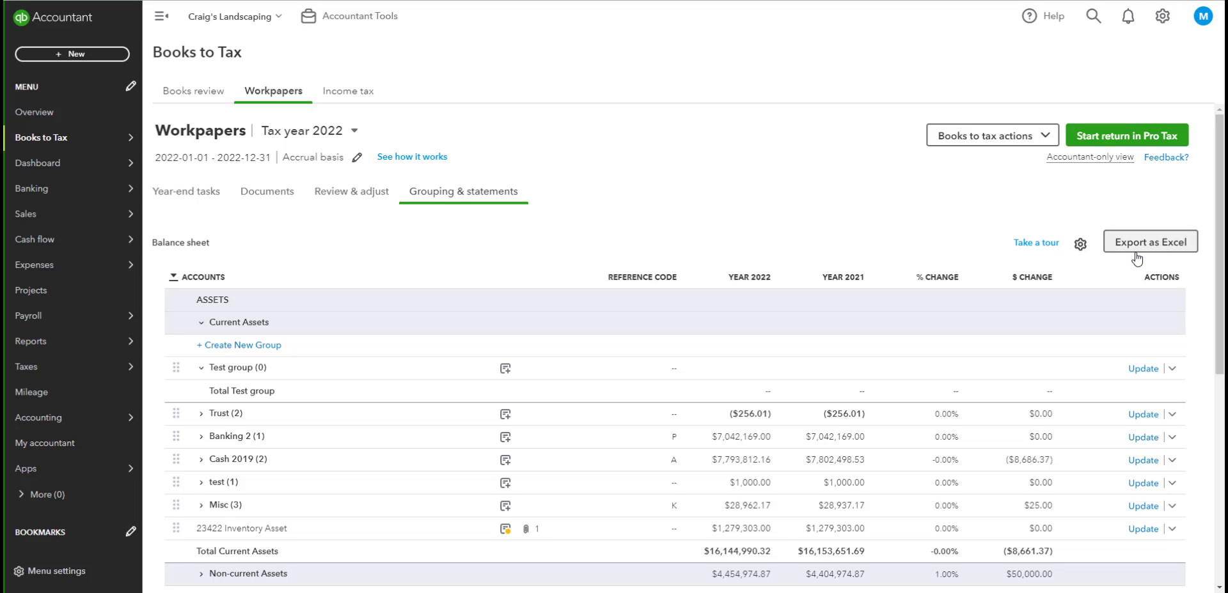
Try to move the Reference Code column after Year 2021 in the grouping balance sheet's column order.
scroll(674, 345, down, 1)
scroll(913, 386, up, 1)
scroll(1025, 378, down, 1)
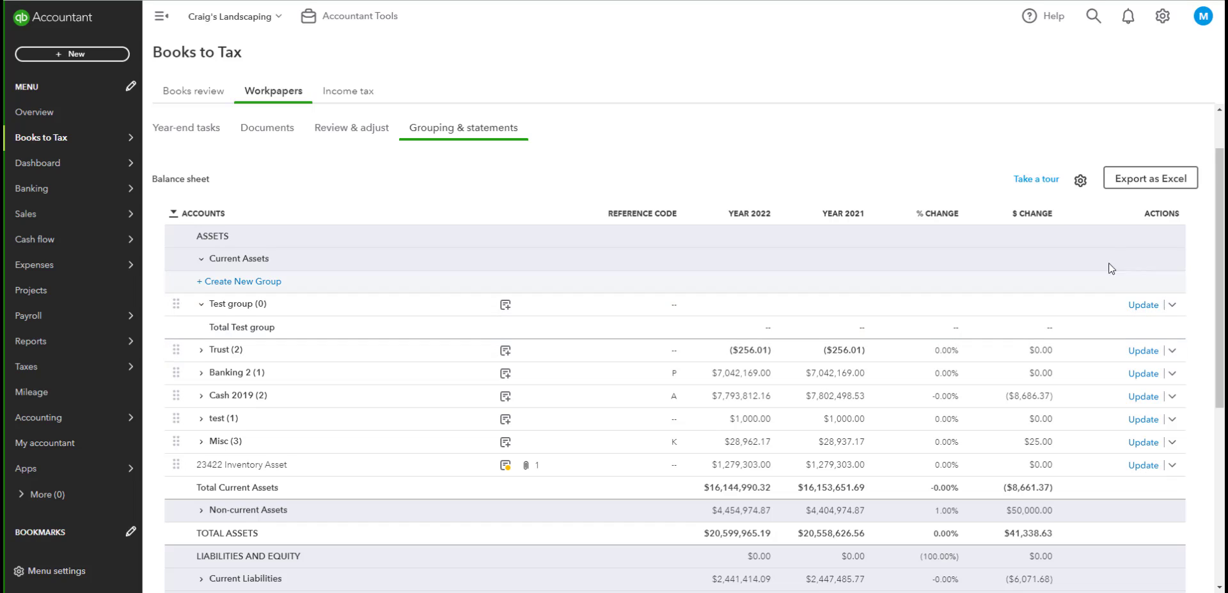
click(1082, 184)
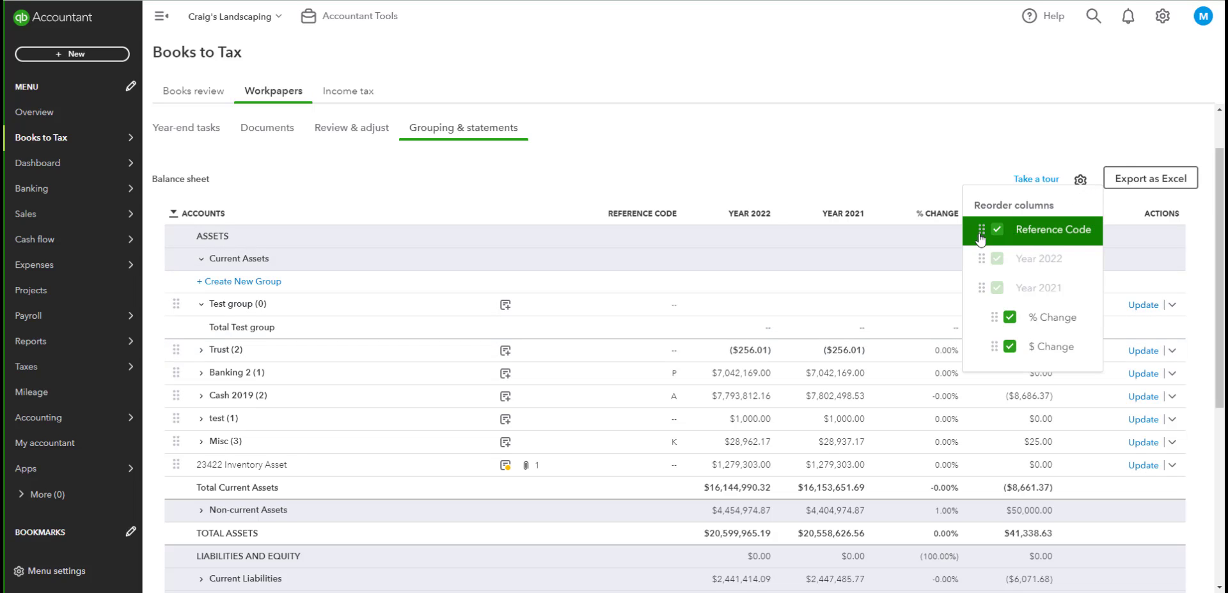
drag(981, 238, 1022, 304)
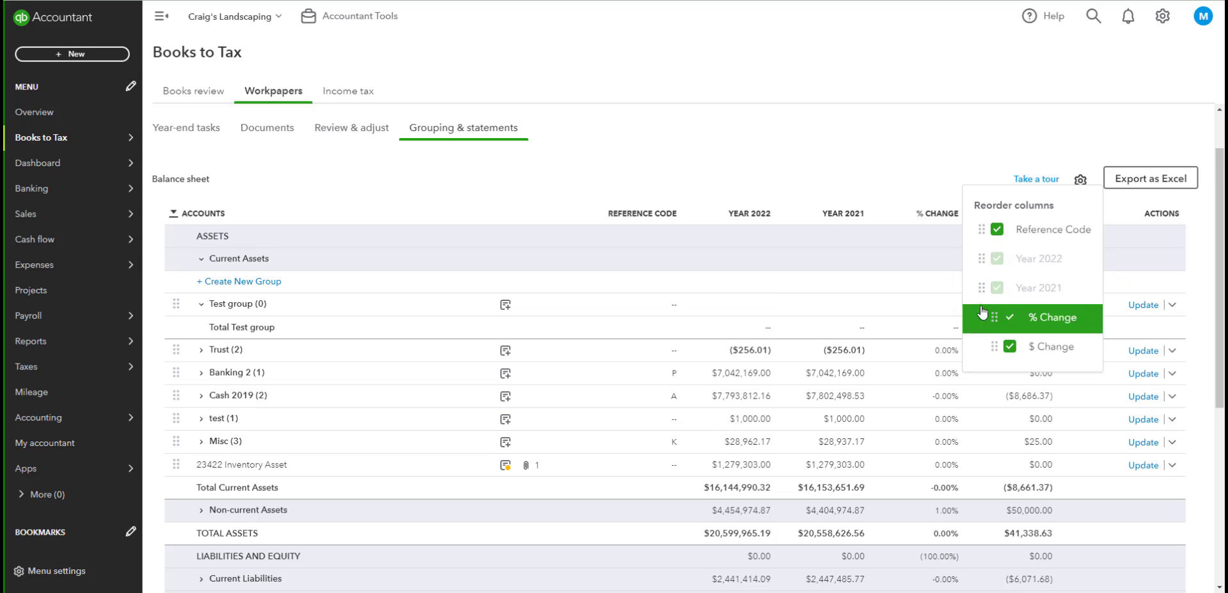
click(931, 356)
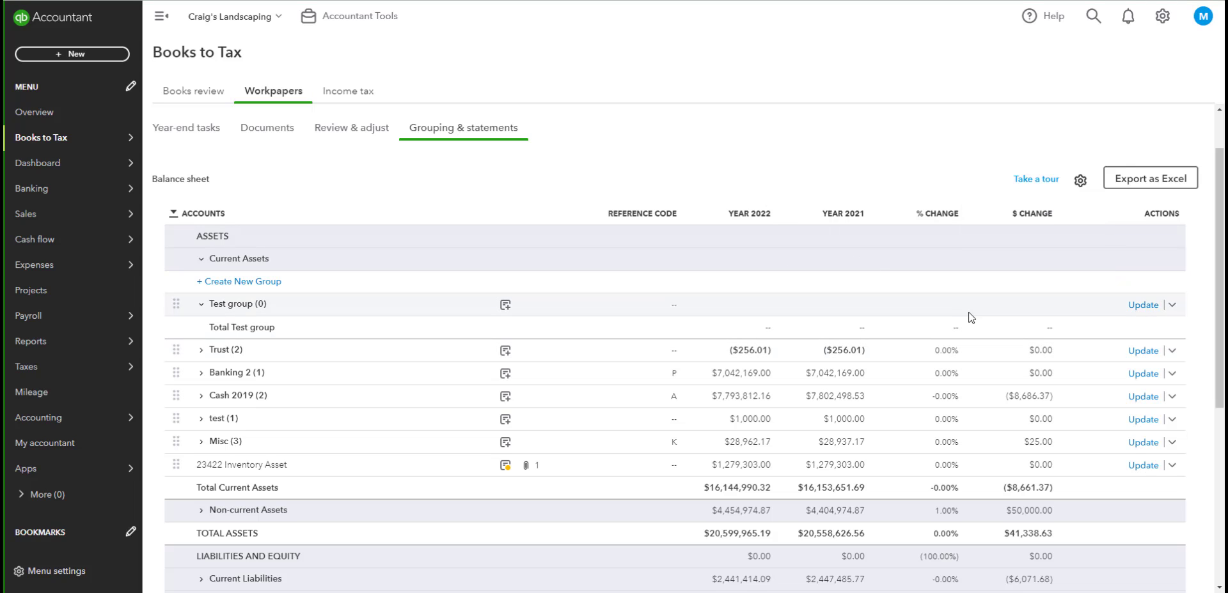
Look over the edit form, note box and row actions of the empty Test group, leaving everything unsaved.
click(1143, 307)
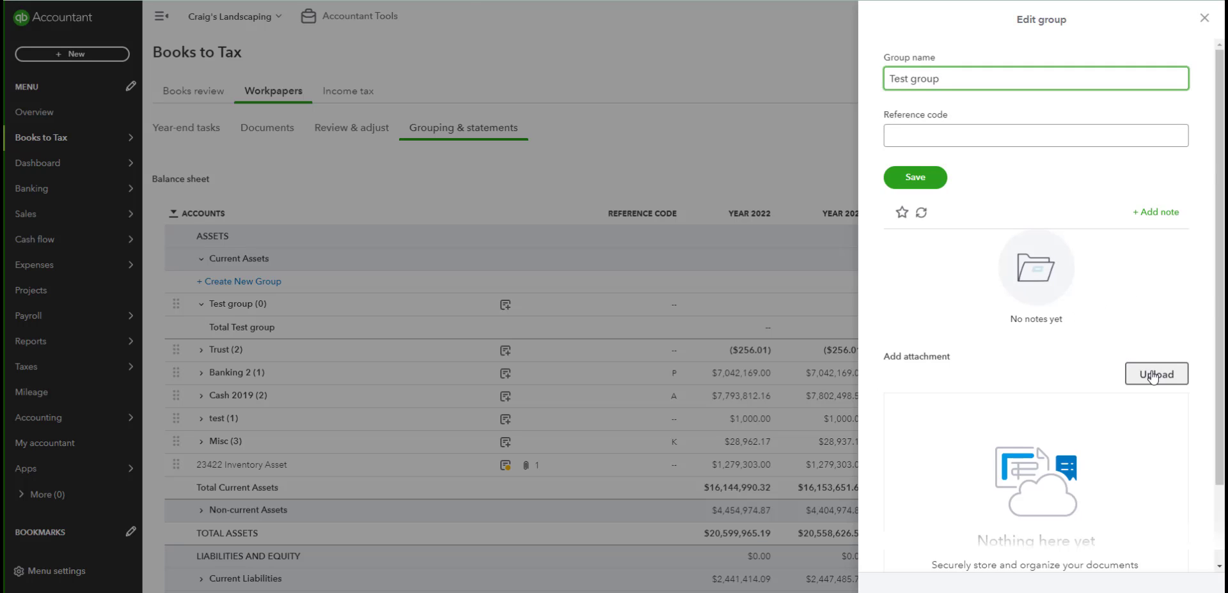
click(844, 351)
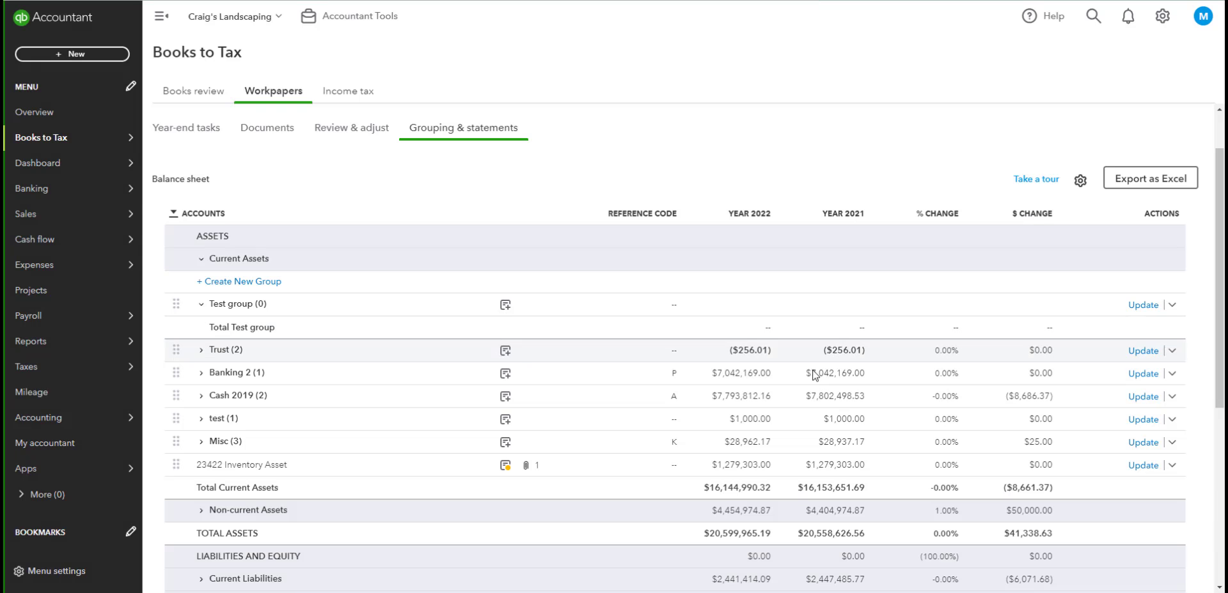
click(506, 305)
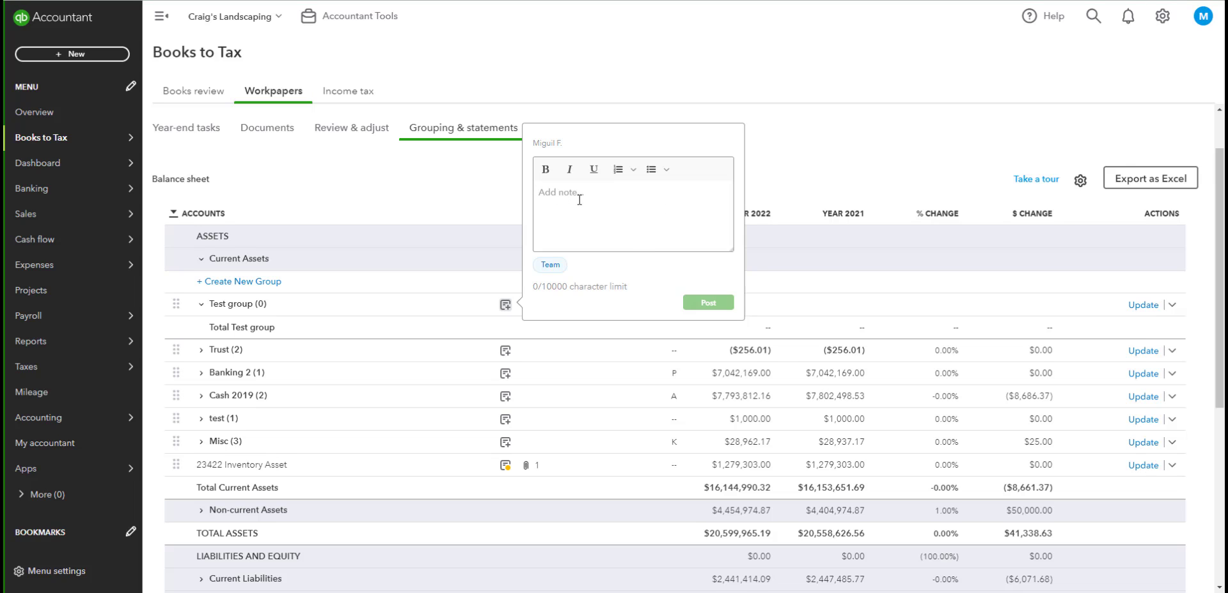
click(1171, 307)
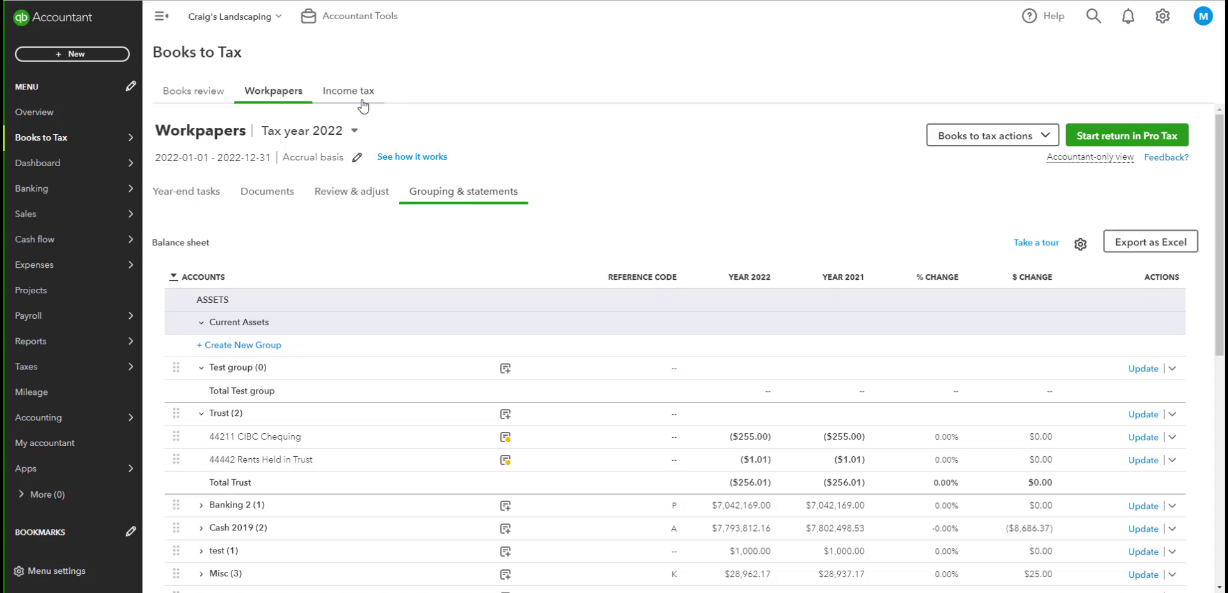
Open the 2022 Income tax mapping and look through the T2 Corporation tax lines.
click(369, 102)
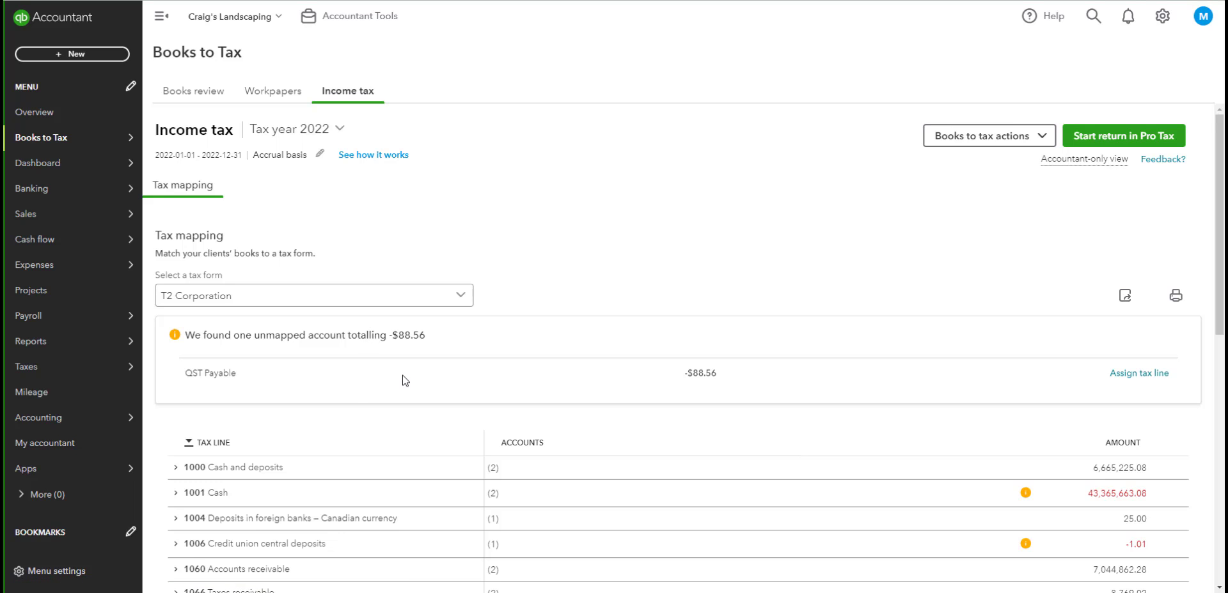
scroll(403, 381, down, 2)
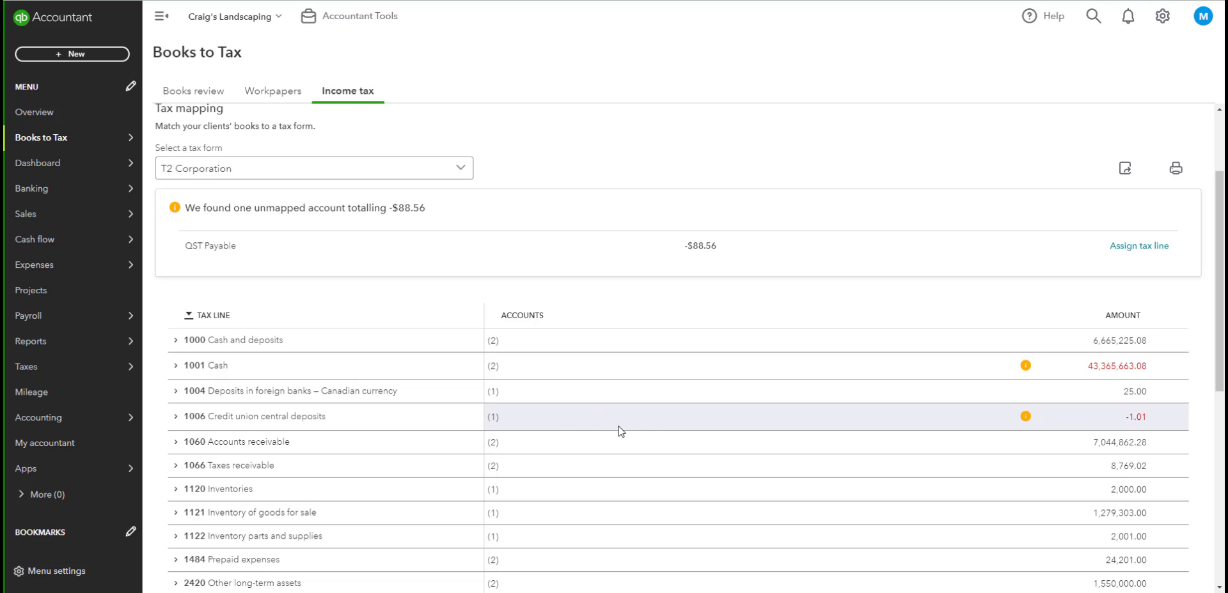
scroll(657, 437, down, 1)
scroll(657, 437, down, 1)
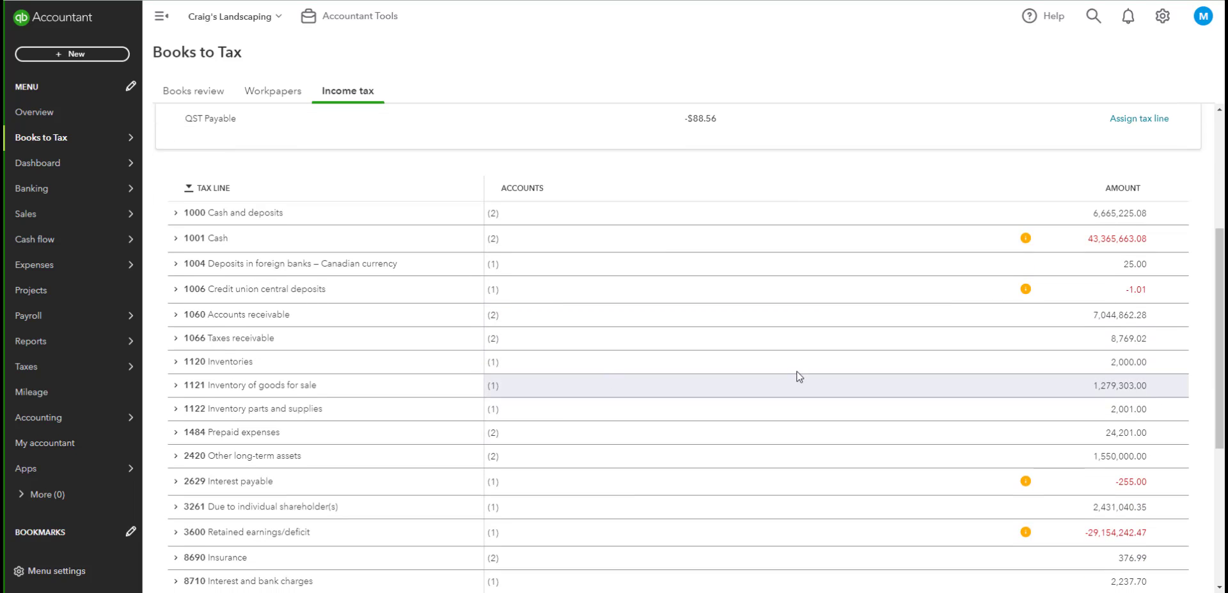
scroll(329, 324, up, 2)
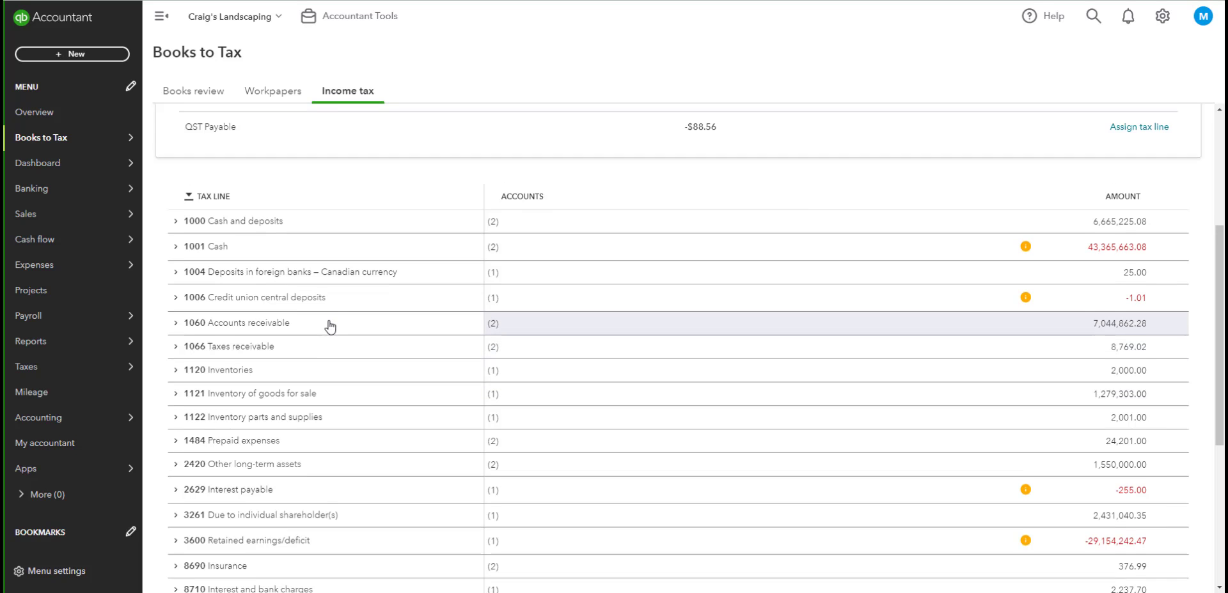
scroll(634, 363, down, 3)
scroll(822, 340, up, 2)
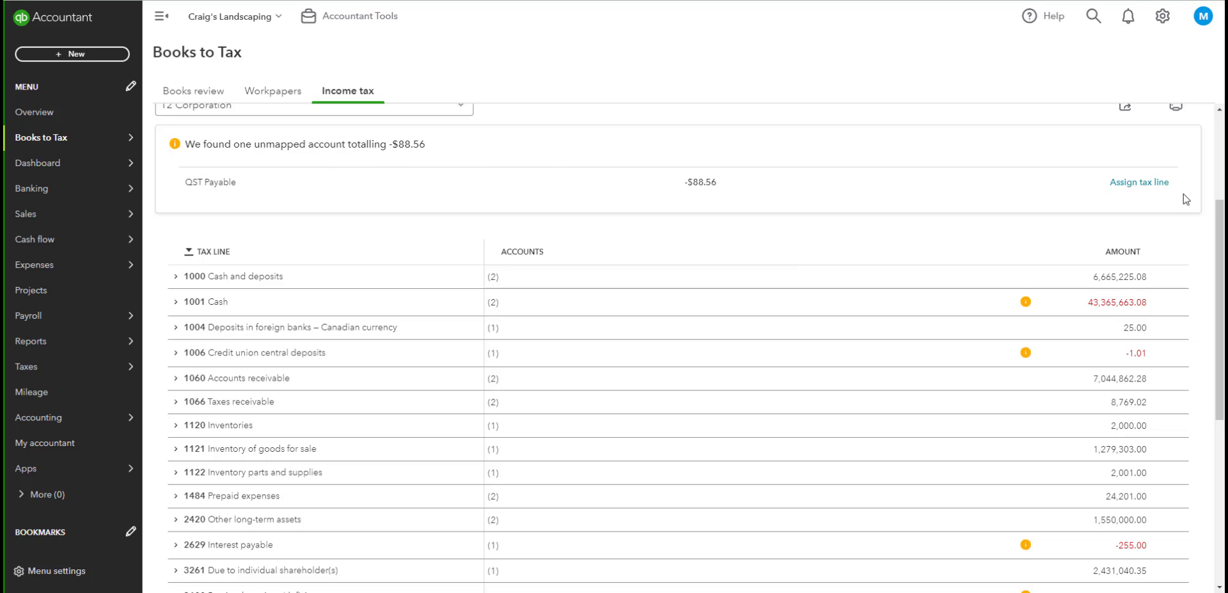
Open the tax line assignment for the unmapped QST Payable account and browse the available tax lines without choosing one.
click(1144, 185)
click(949, 339)
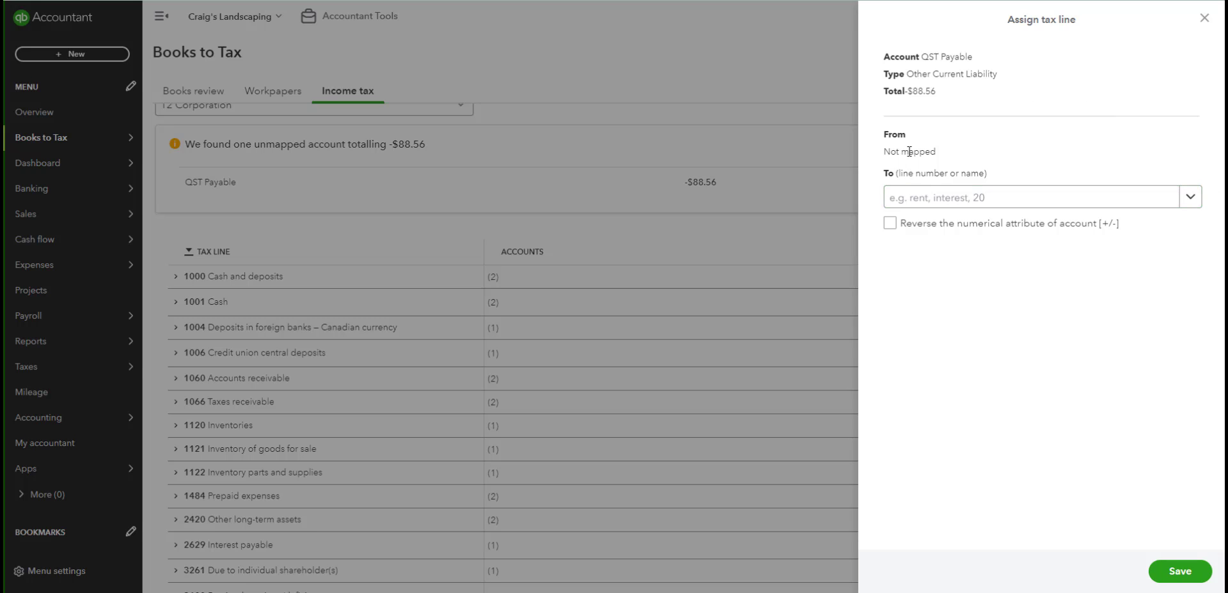
click(1190, 198)
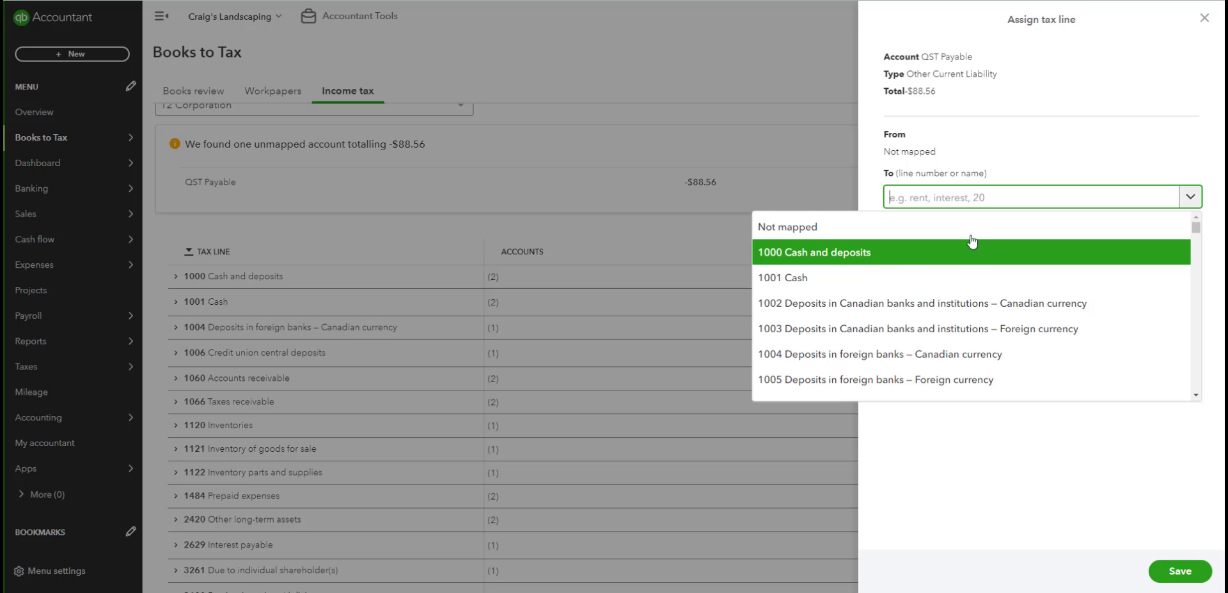
scroll(946, 282, down, 2)
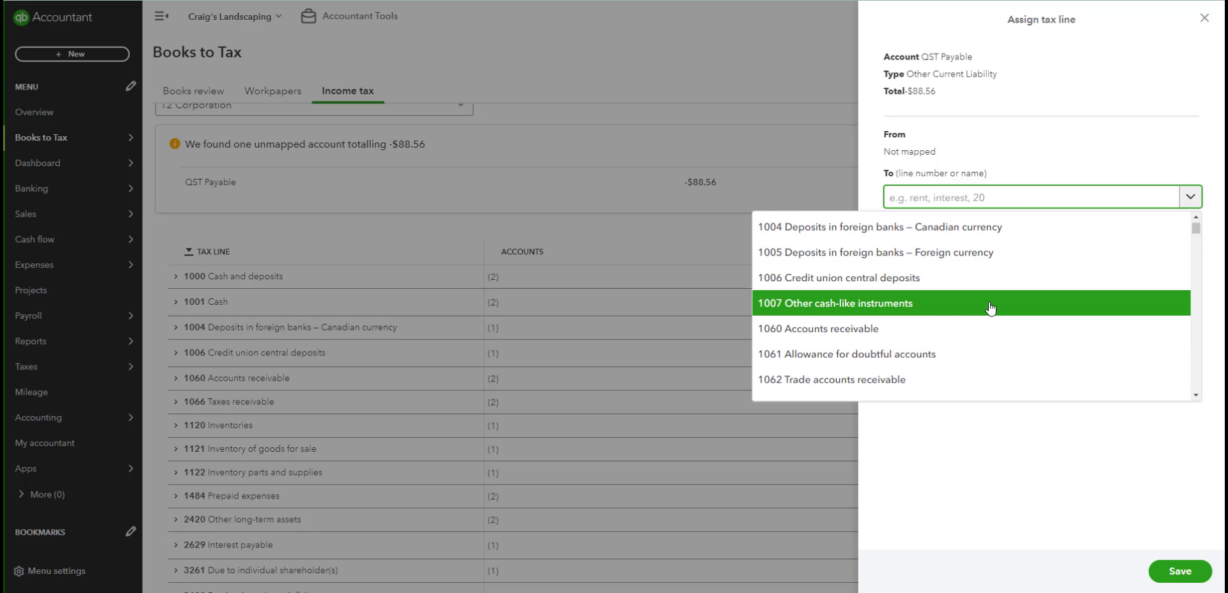
click(1063, 425)
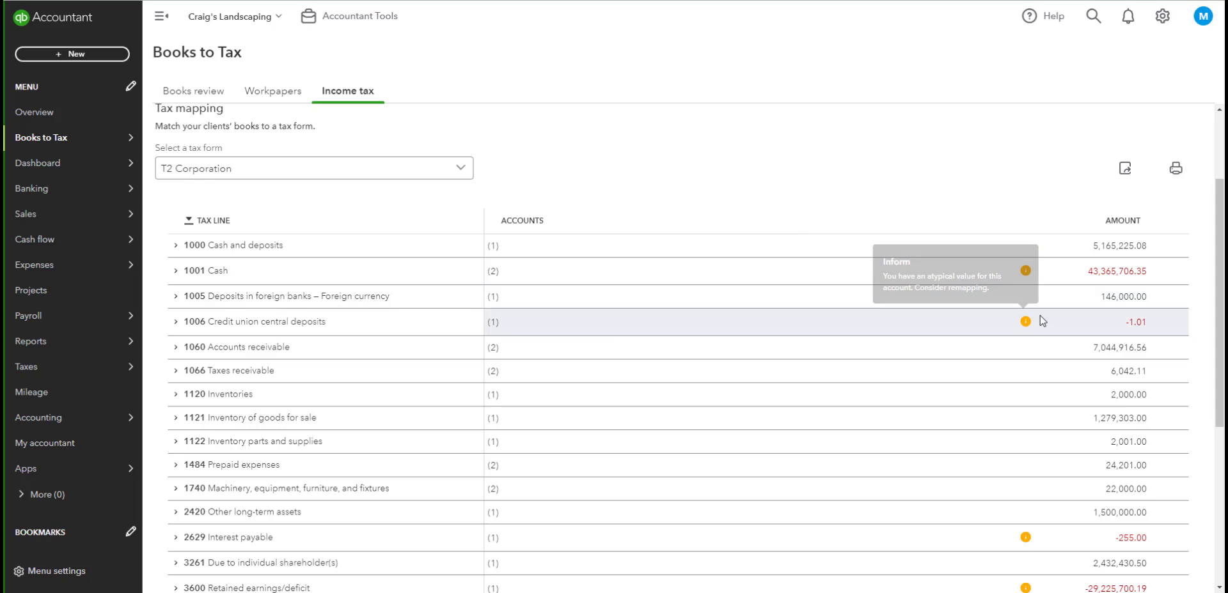
Expand tax line 1005 and browse the tax lines offered for remapping the Scotiabank Bank Loan account, without picking one.
click(175, 300)
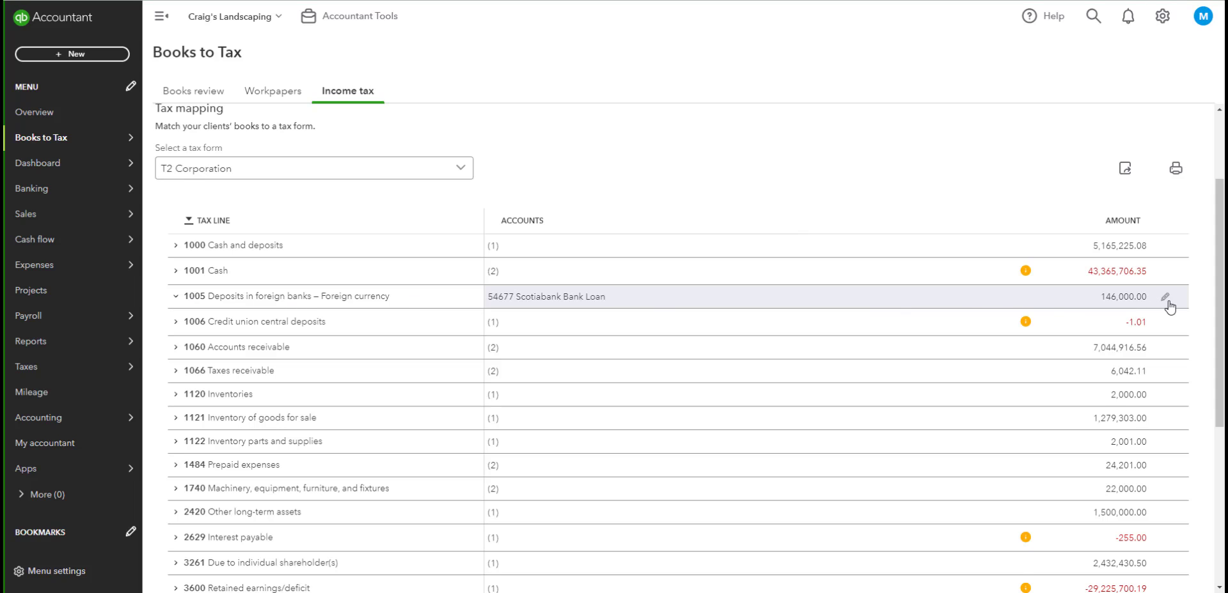
click(175, 298)
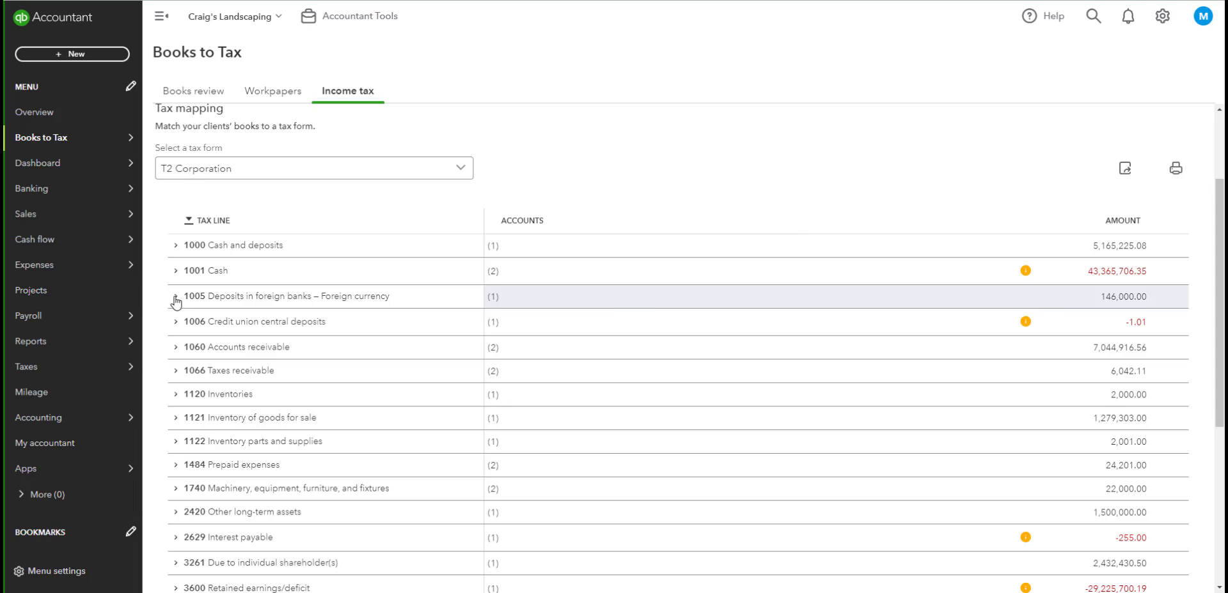
click(175, 298)
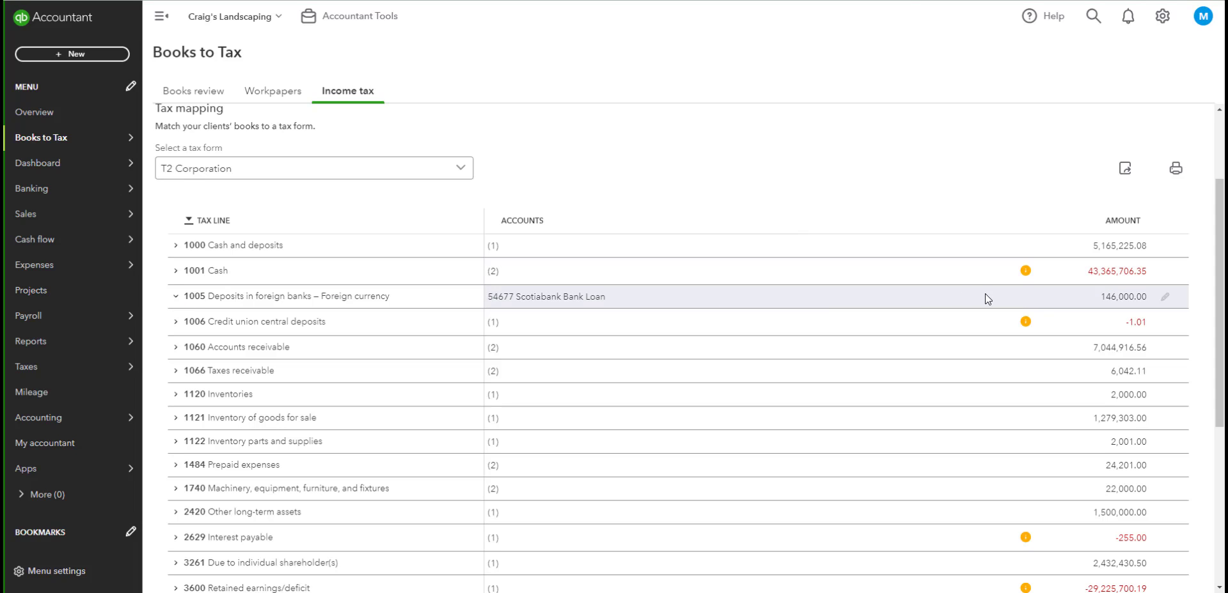
click(1167, 299)
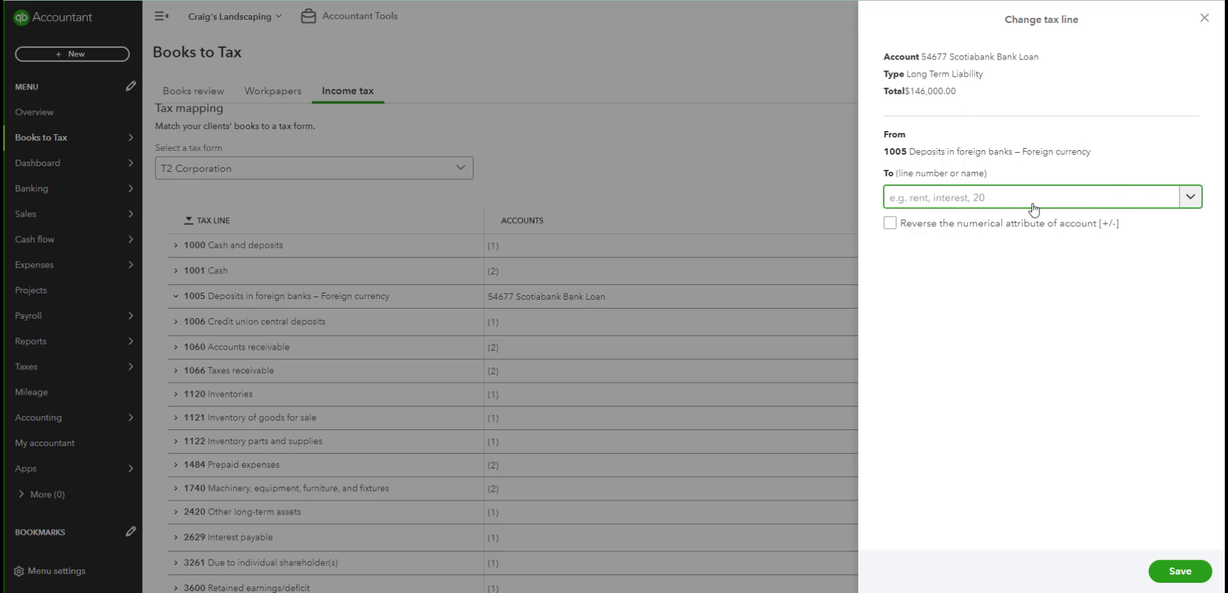
click(1190, 204)
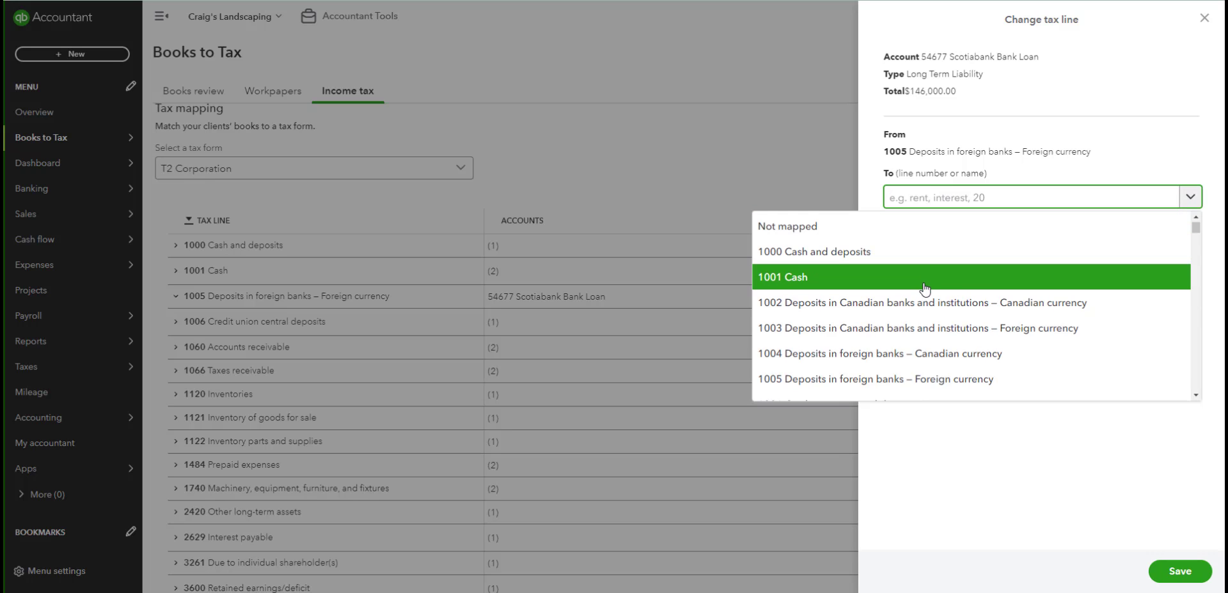
scroll(924, 288, down, 2)
scroll(906, 351, up, 1)
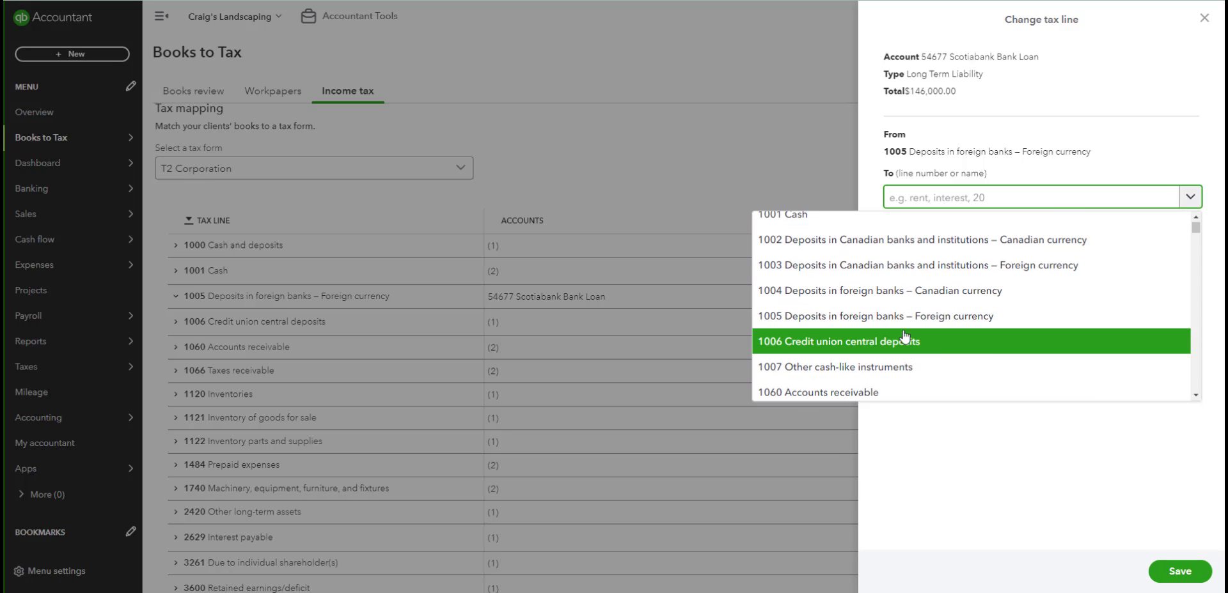
scroll(907, 324, up, 2)
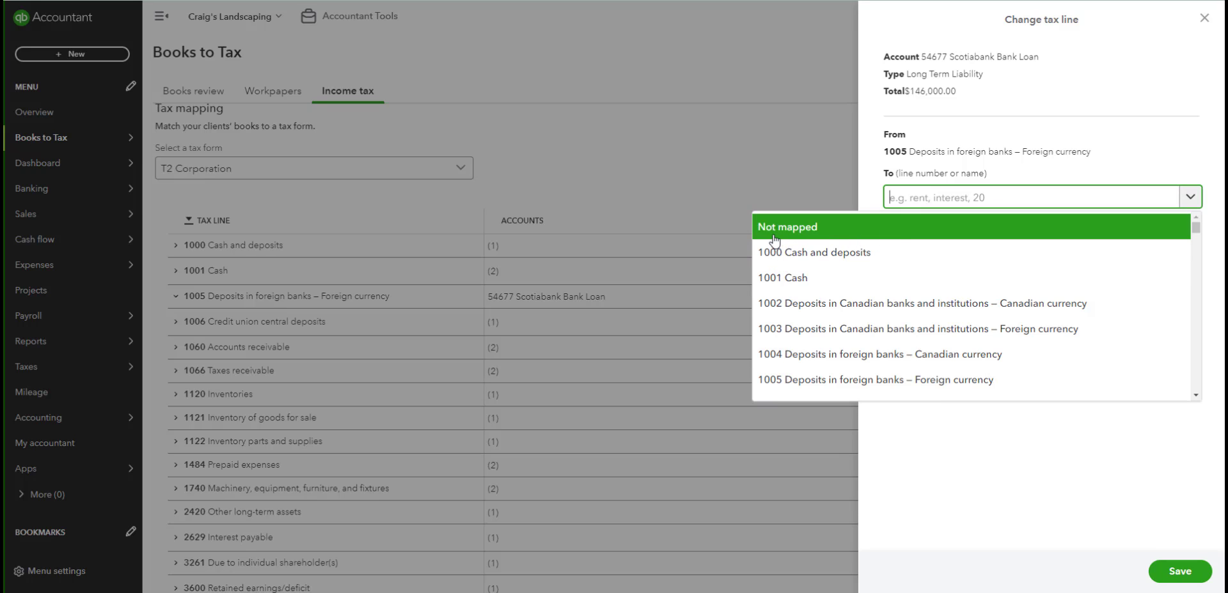
click(1116, 162)
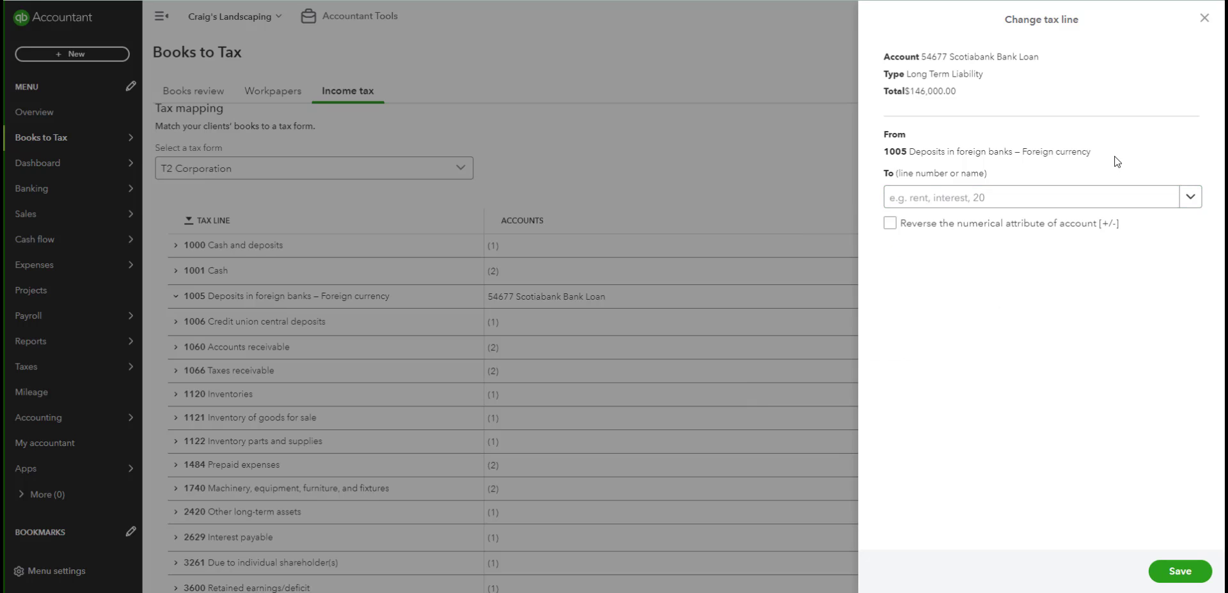
Reverse the numerical attribute of the Scotiabank Bank Loan account and save the tax line change.
drag(957, 91, 909, 94)
click(891, 226)
click(1165, 576)
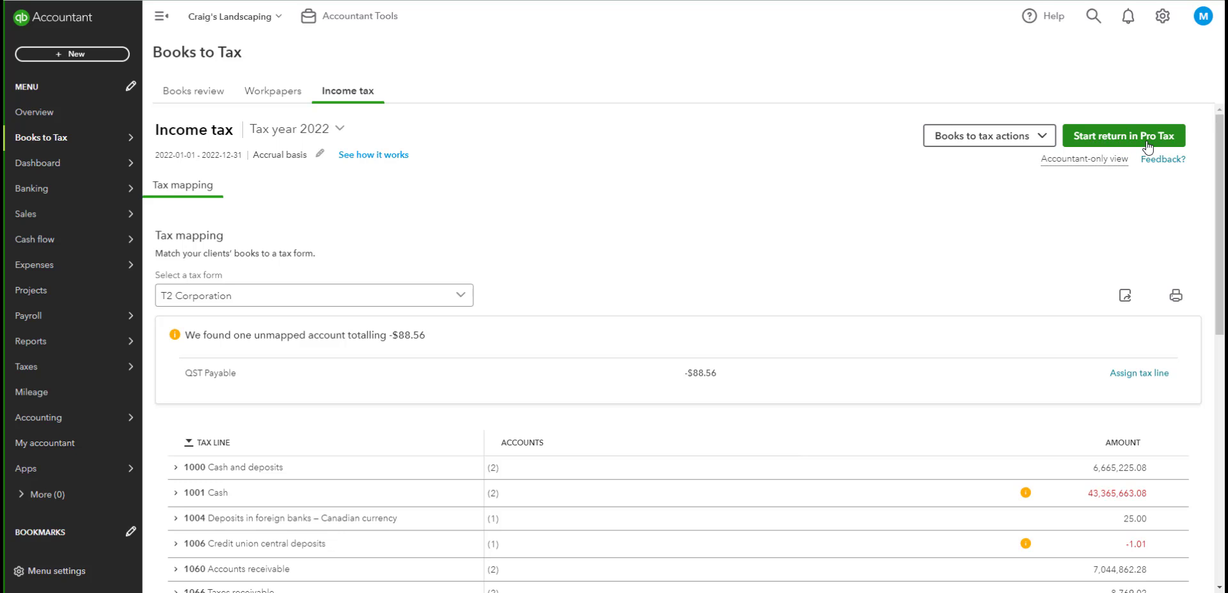
Look over the tax mapping page and display the available Books to tax actions.
scroll(680, 346, down, 3)
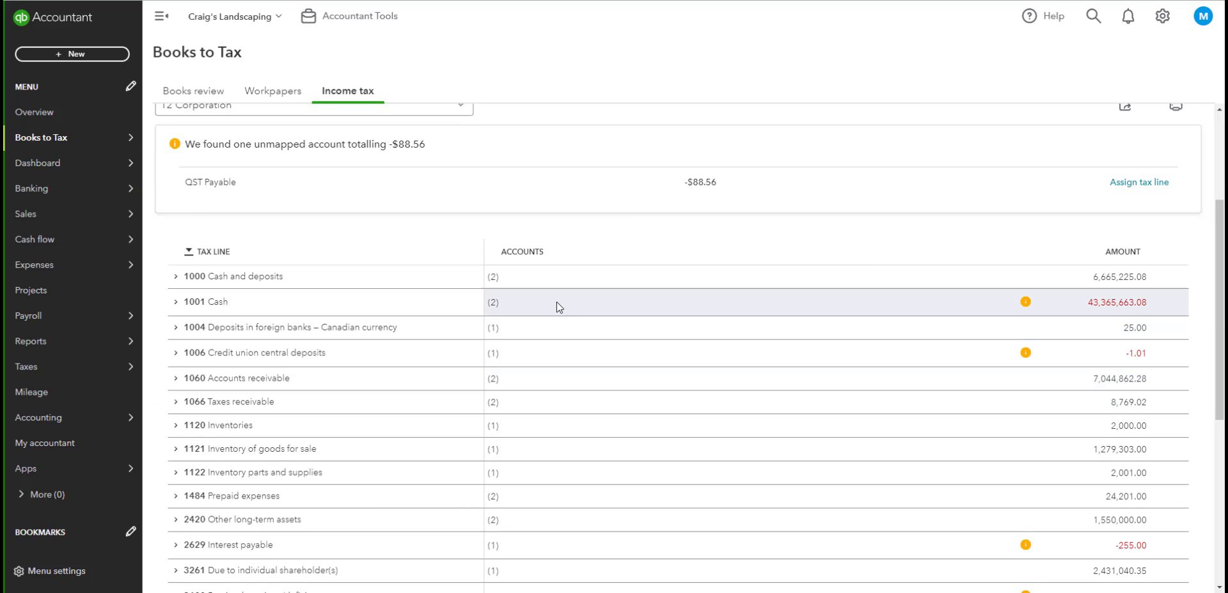
scroll(781, 306, up, 2)
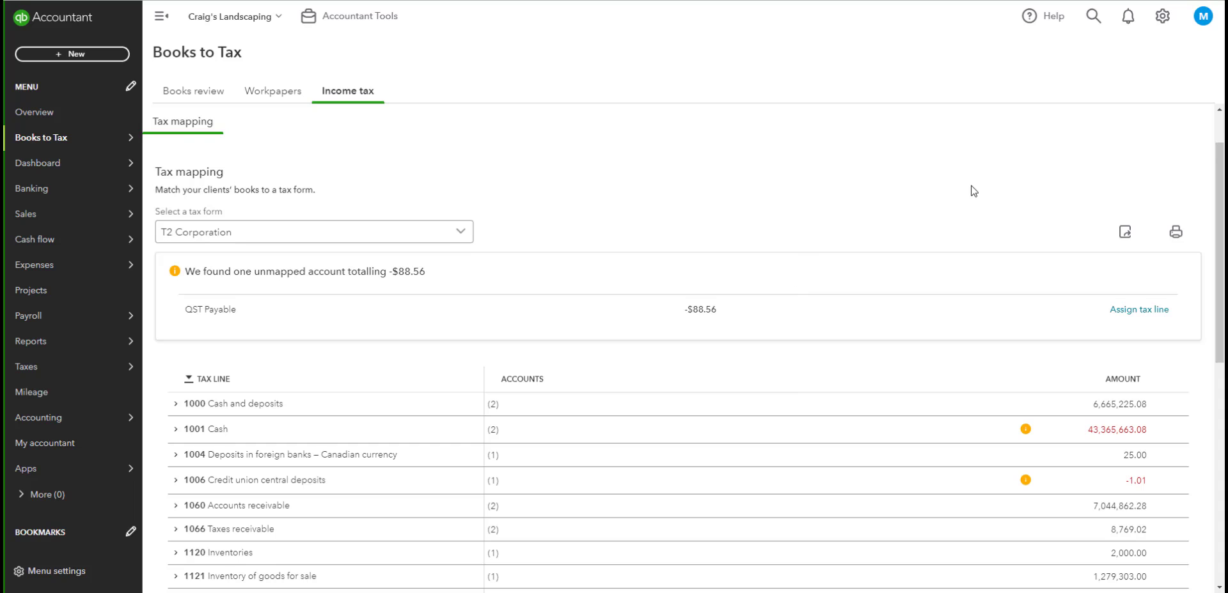
scroll(997, 211, up, 1)
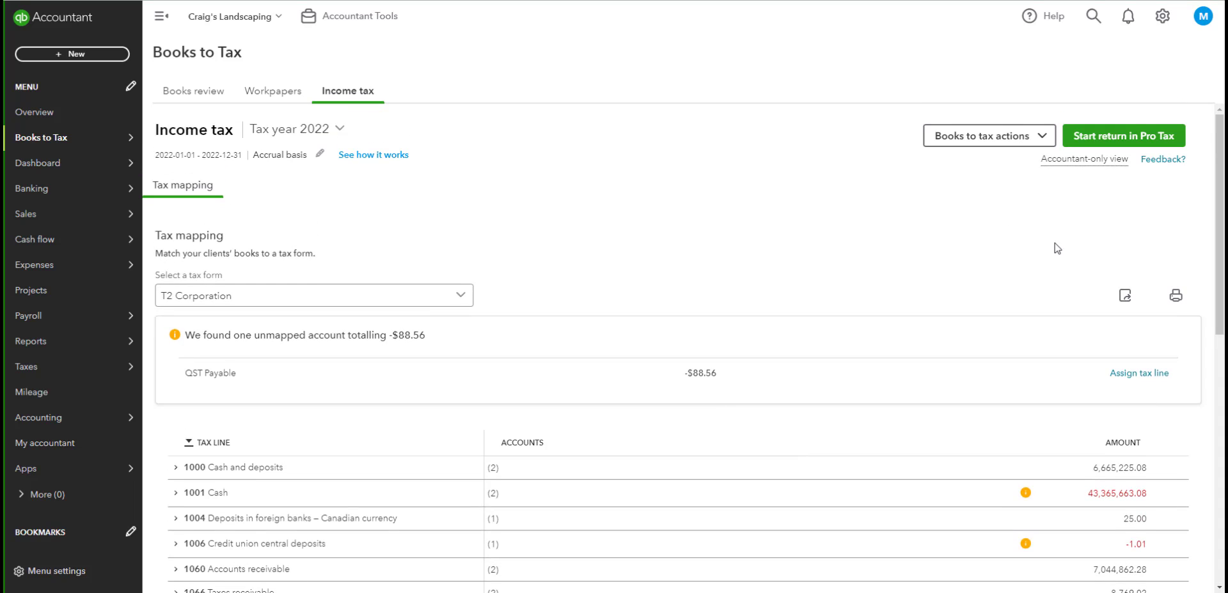
click(1041, 142)
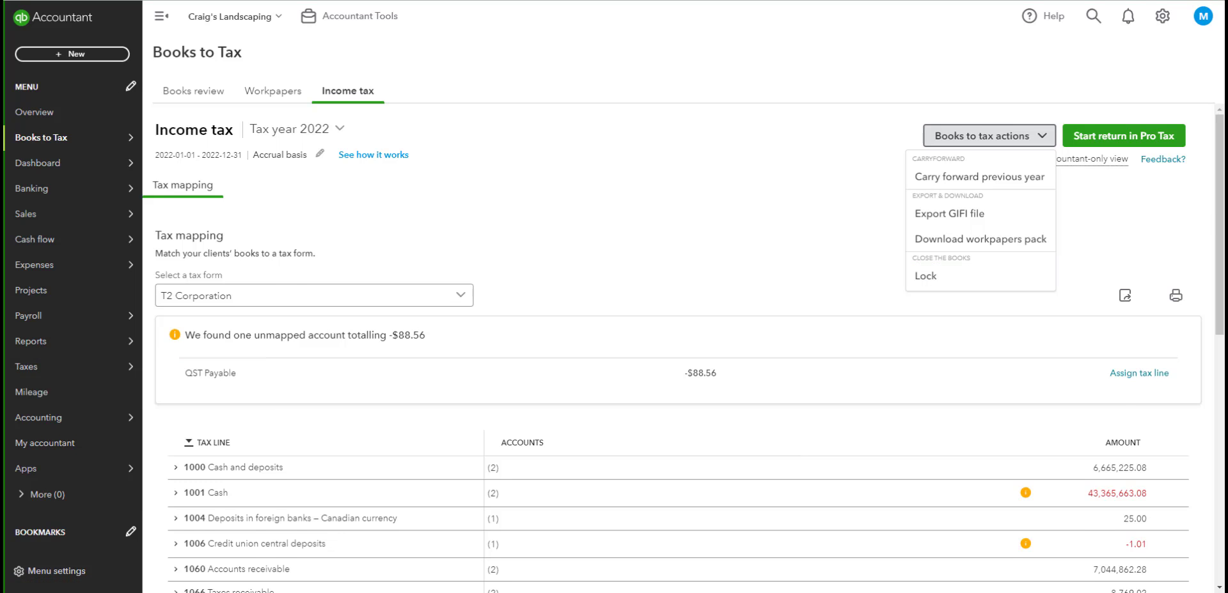
Examine the tax mapping's print option and the remapping option for TD Chequing among the Not mapped accounts.
scroll(82, 497, down, 4)
scroll(595, 362, up, 1)
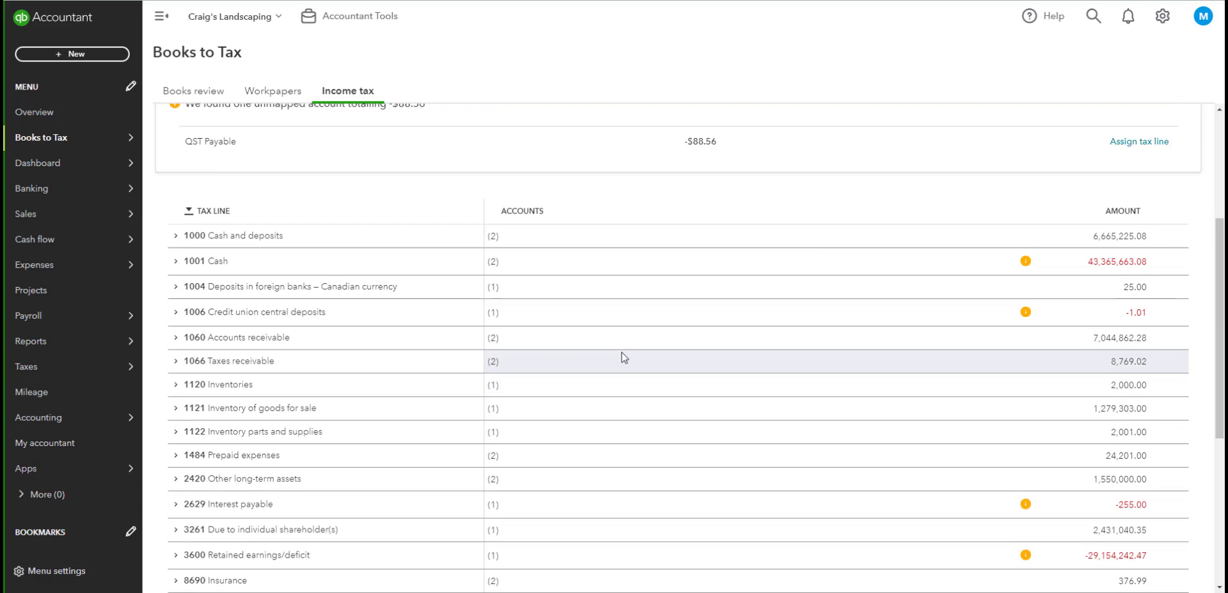
scroll(653, 382, up, 2)
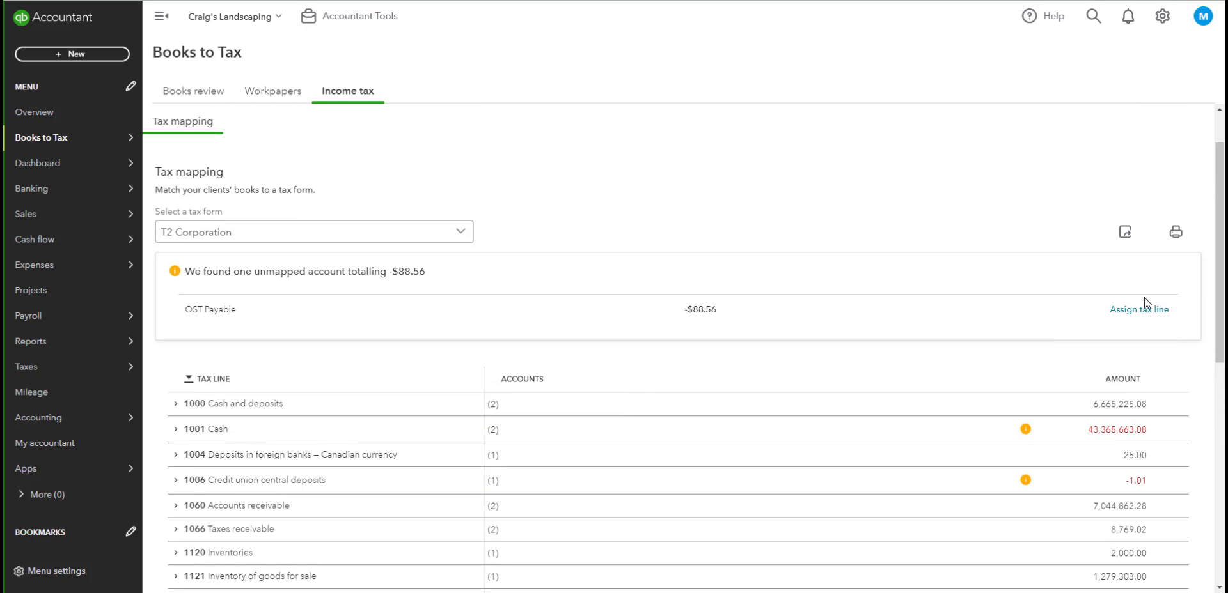
scroll(1187, 281, down, 1)
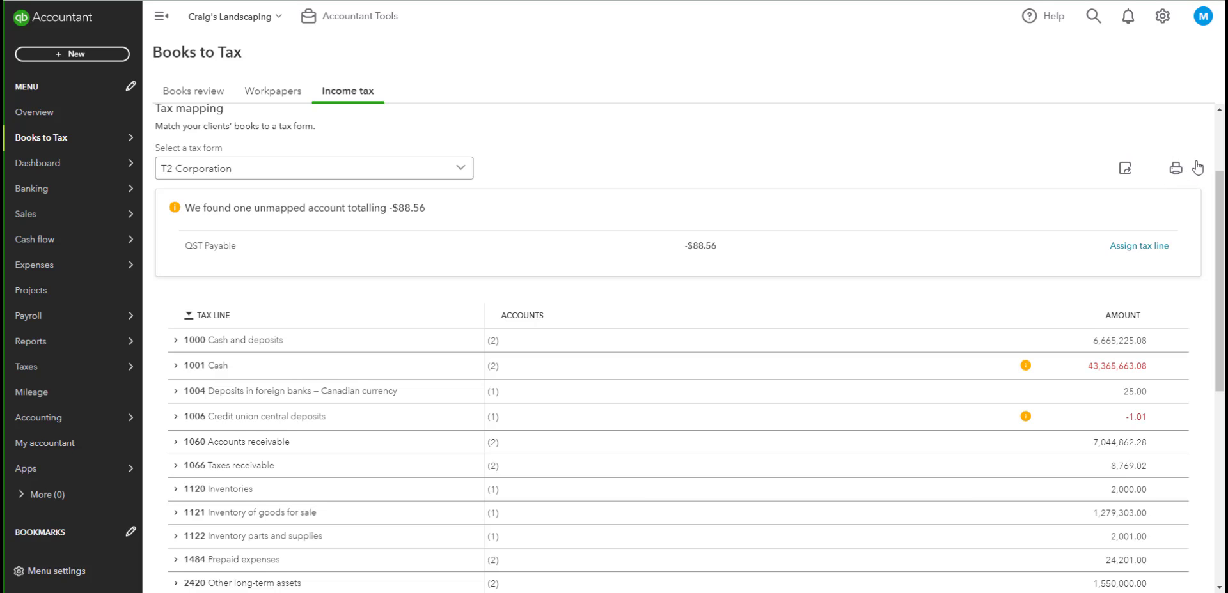
click(1176, 168)
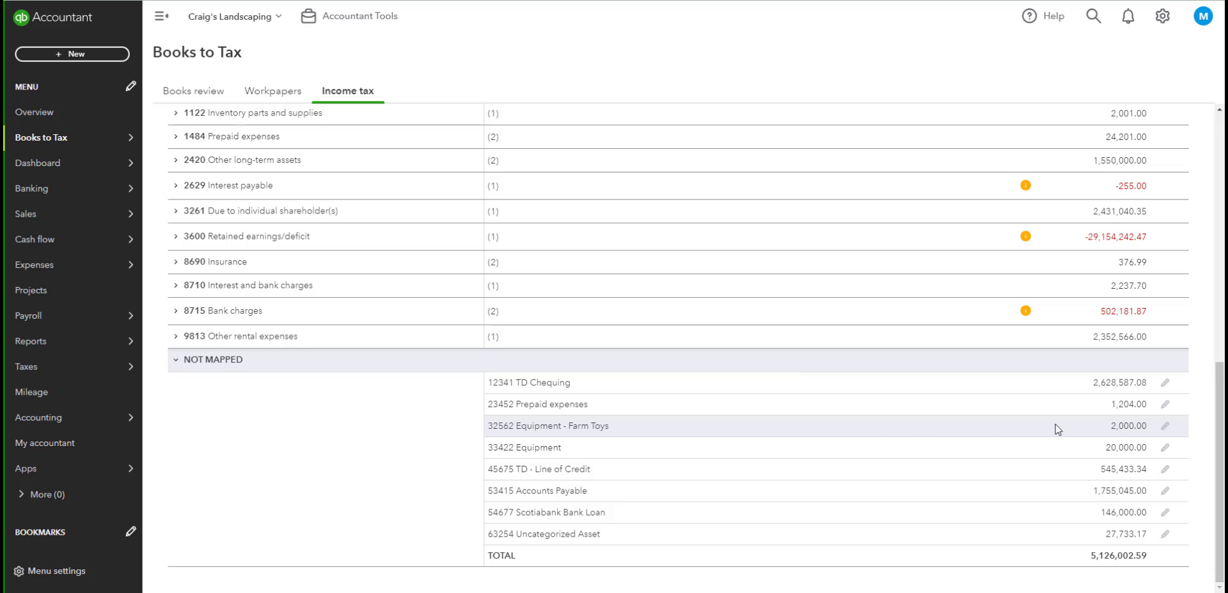
click(1165, 388)
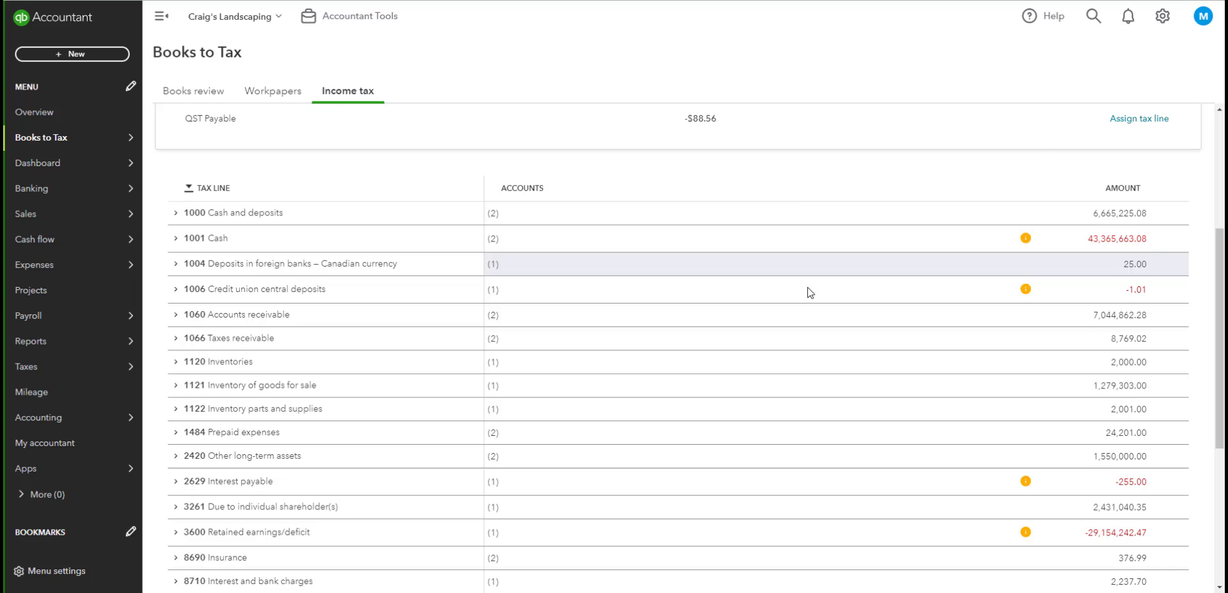
Read the Inform tips on tax lines 1001 Cash and 1006 Credit union central deposits.
scroll(813, 295, up, 1)
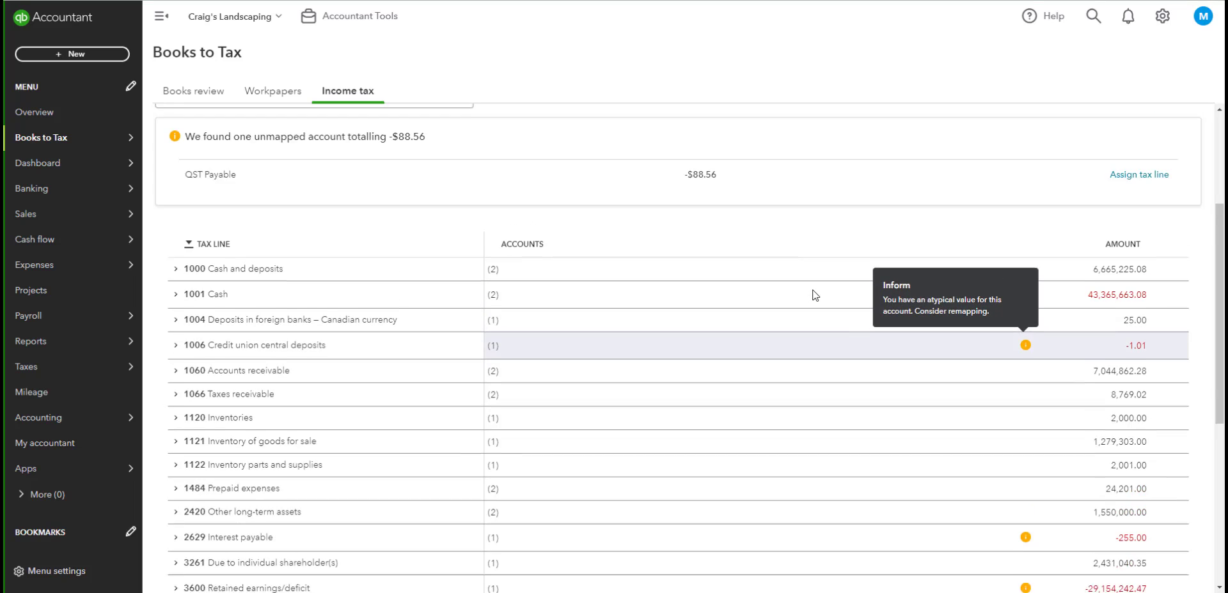
scroll(814, 295, up, 4)
scroll(940, 304, down, 6)
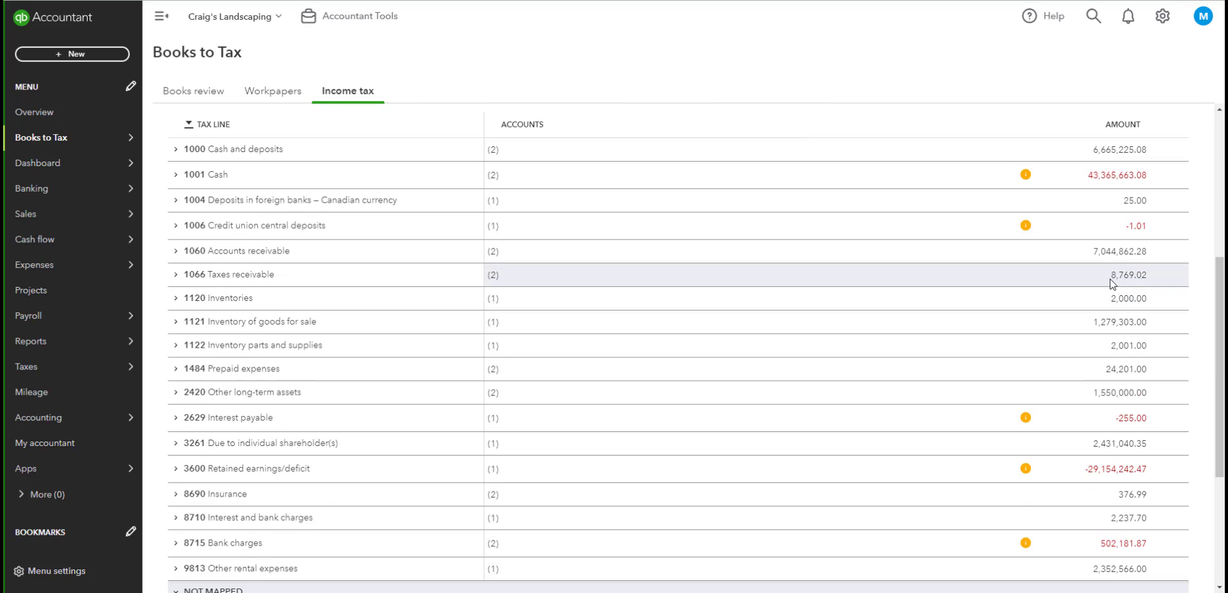
mouse_move(1029, 179)
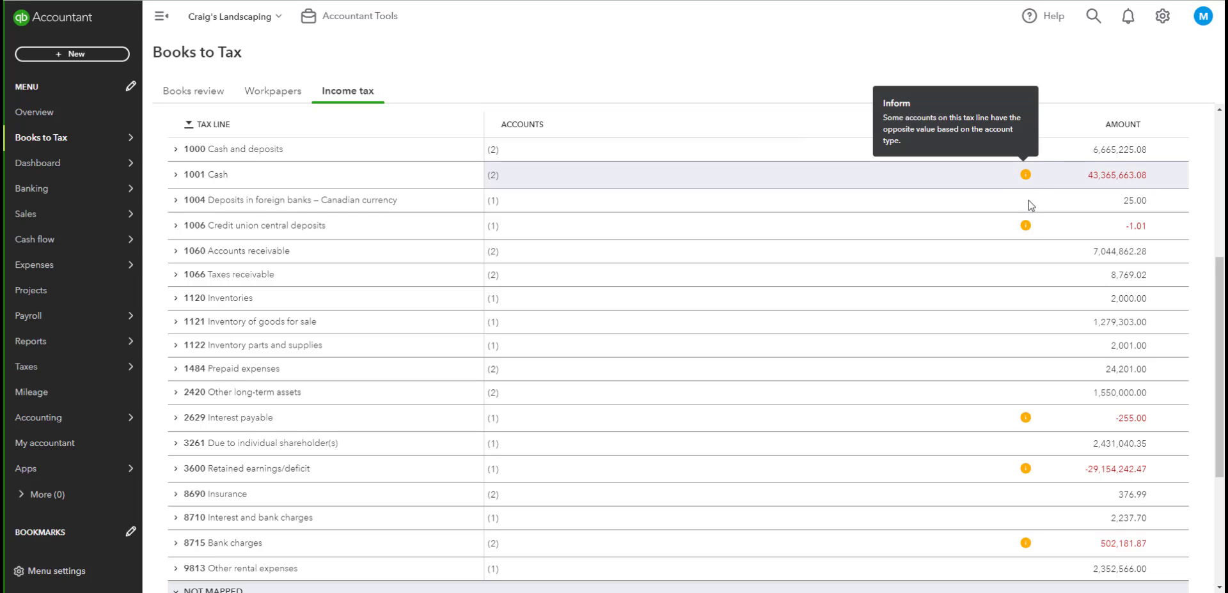
mouse_move(1028, 229)
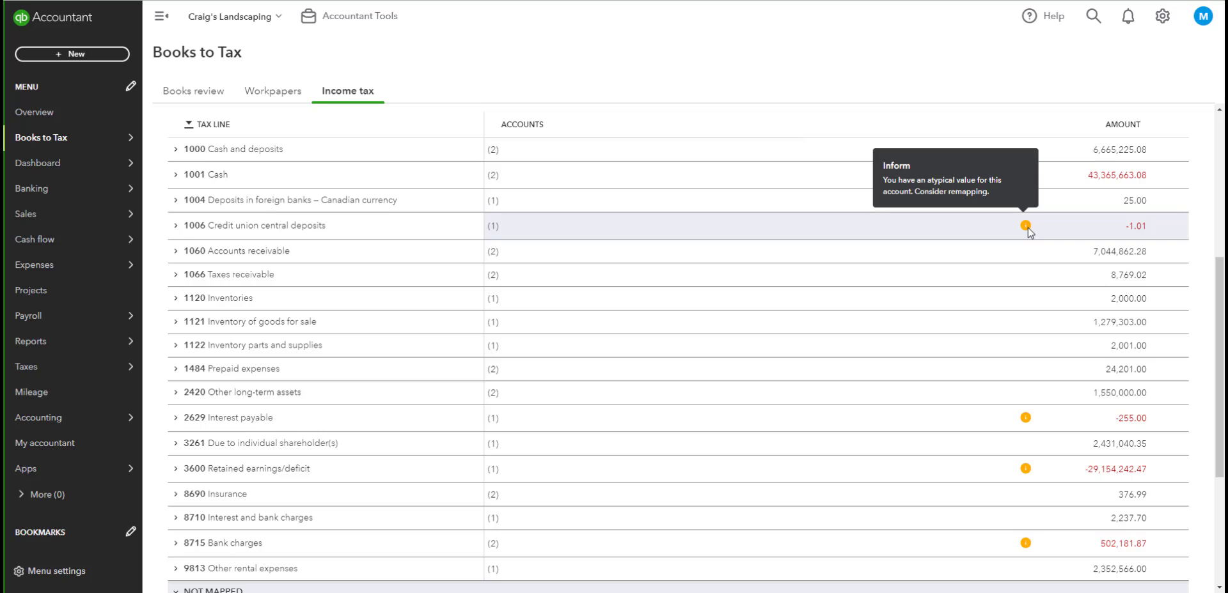
scroll(1036, 404, down, 2)
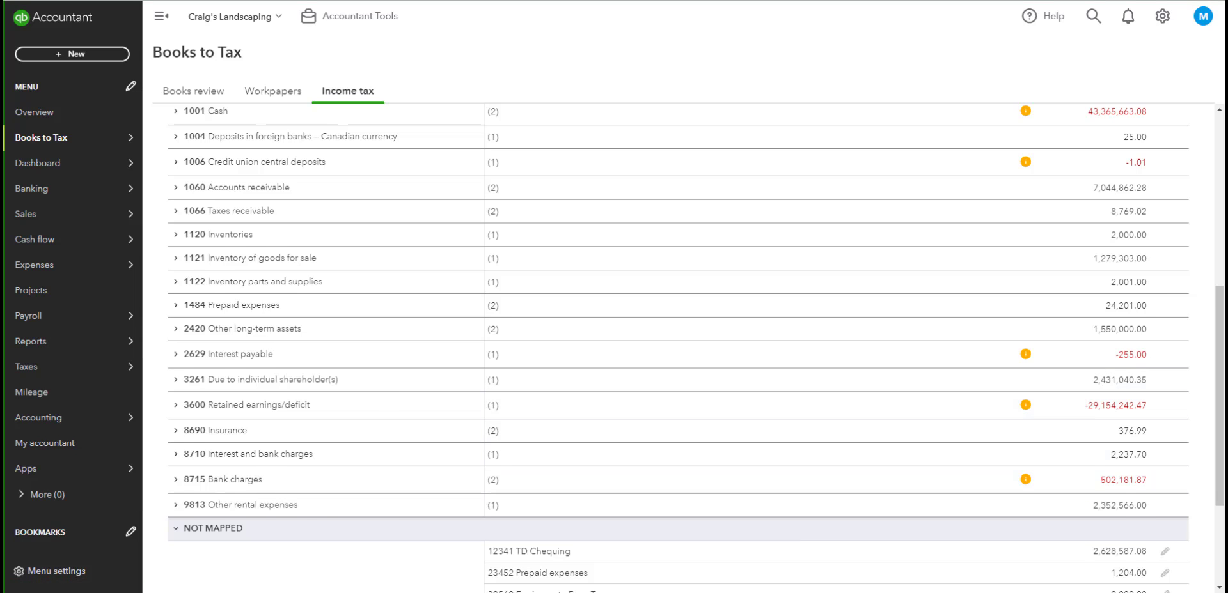
Choose Cash basis as the accounting method for the 2022 income tax view.
scroll(356, 300, up, 6)
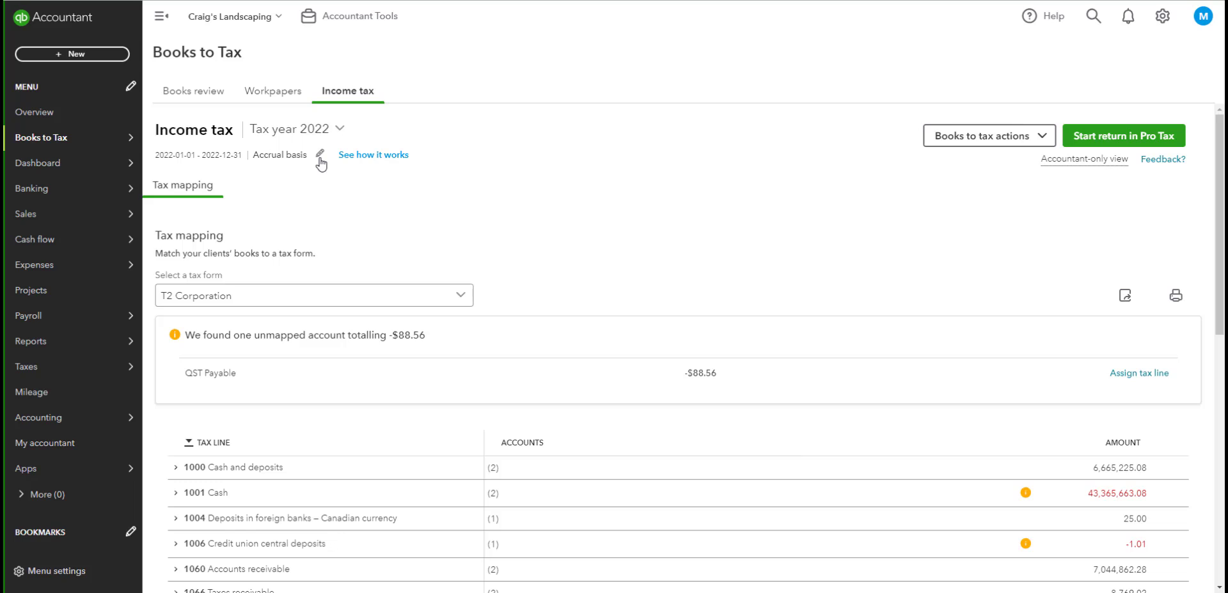
click(319, 154)
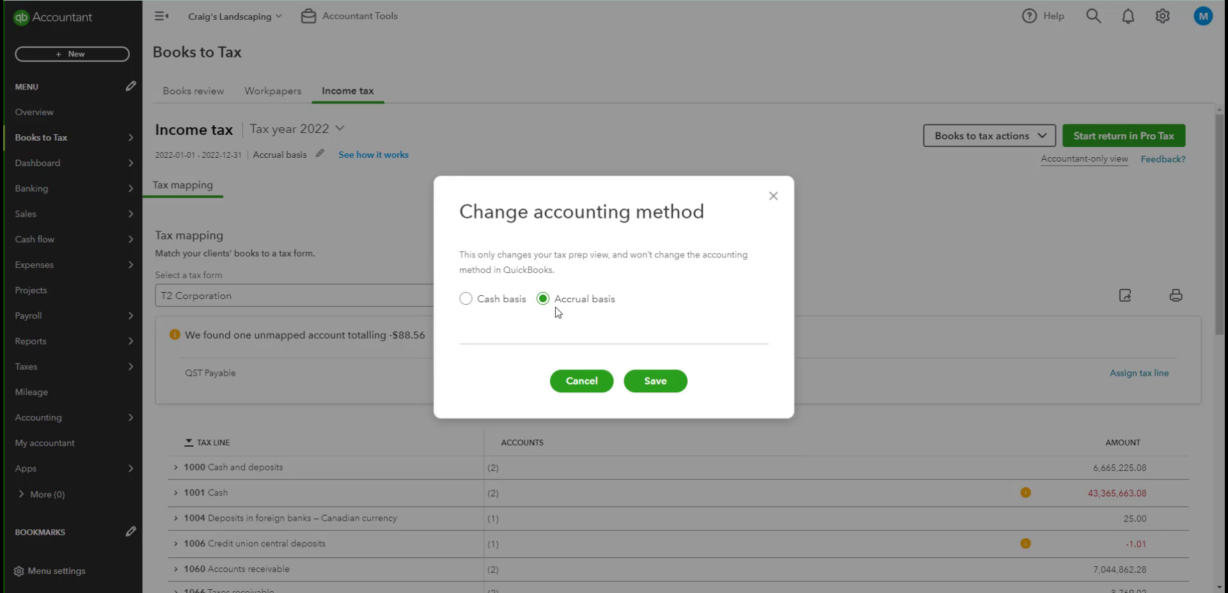
click(466, 301)
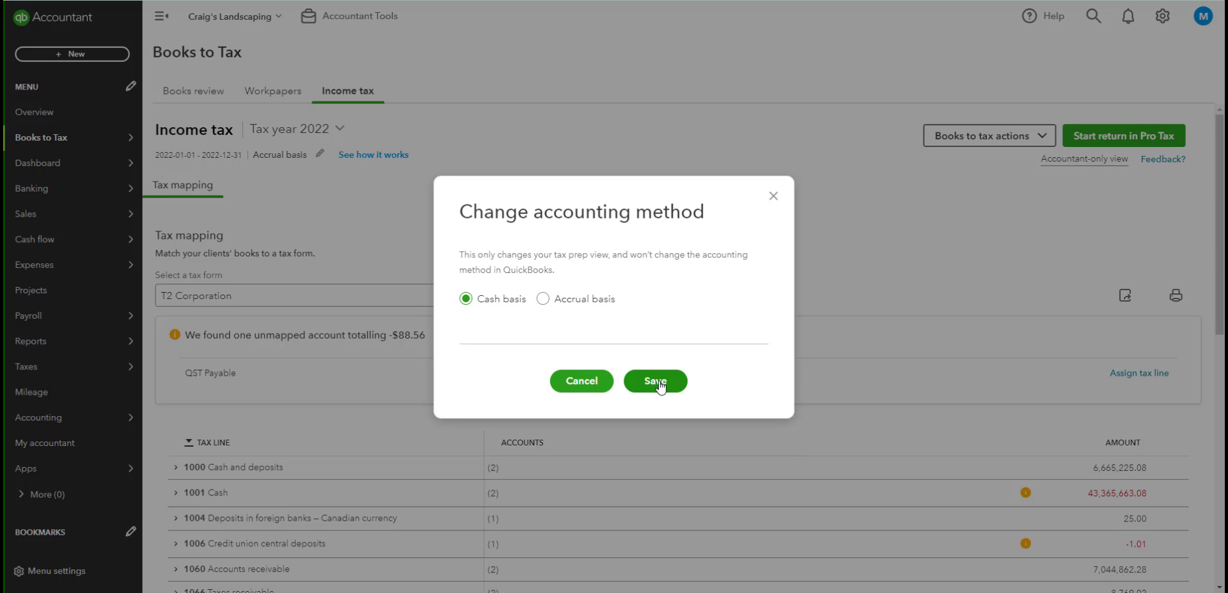